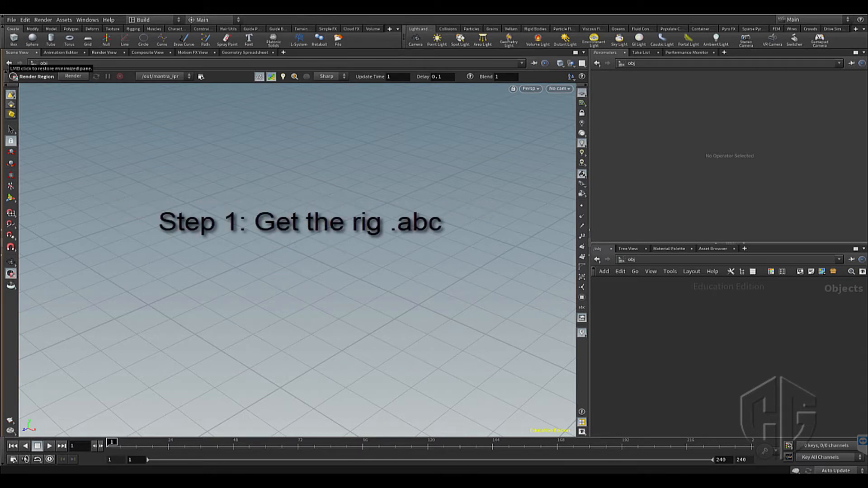
- Import the Alembic scene jasmine_rig_Publish.abc from the published jasmine rig folder and bring the whole character into view
left_click(11, 20)
mouse_move(42, 138)
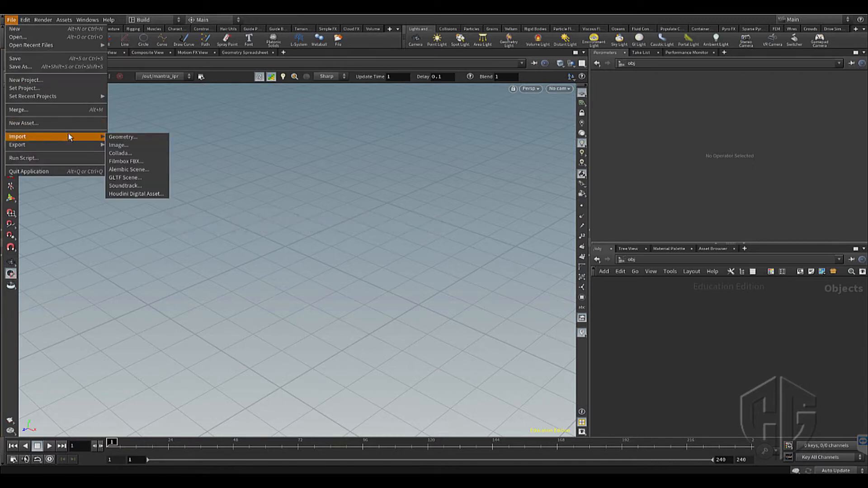
left_click(133, 175)
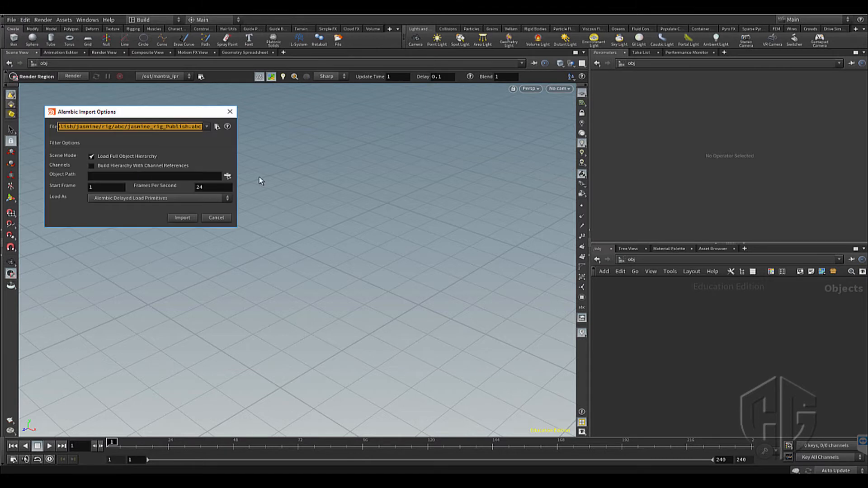
left_click(216, 128)
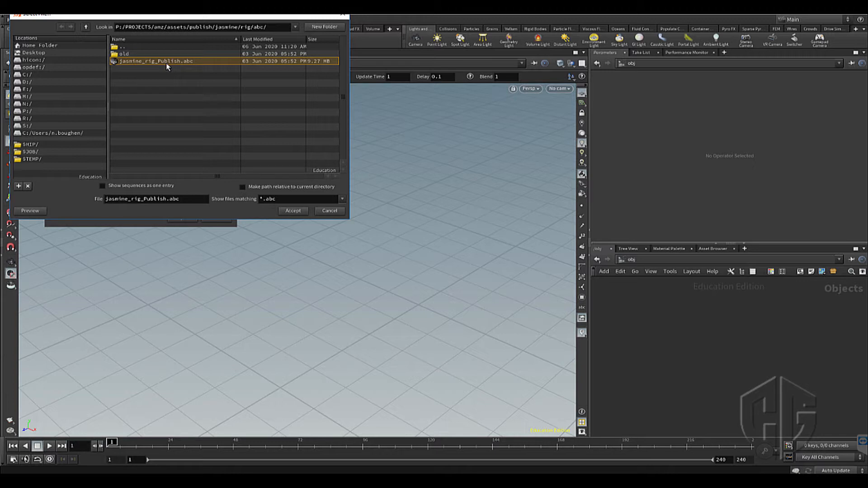
left_click(287, 212)
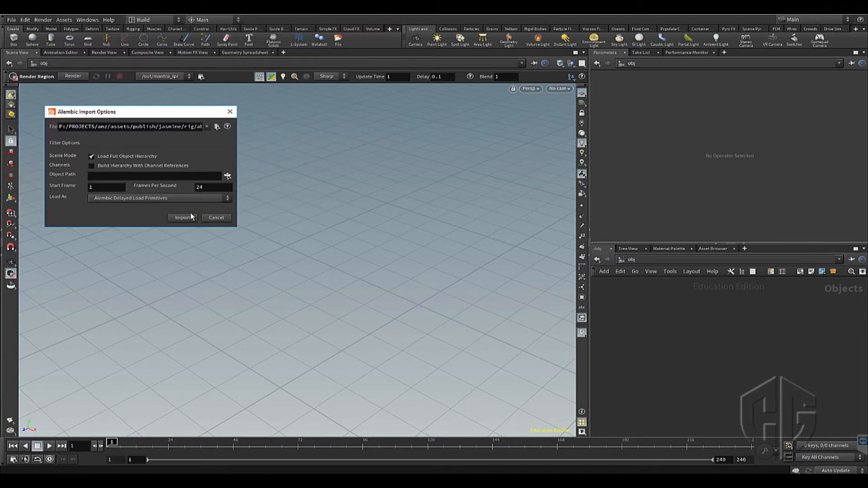
left_click(182, 217)
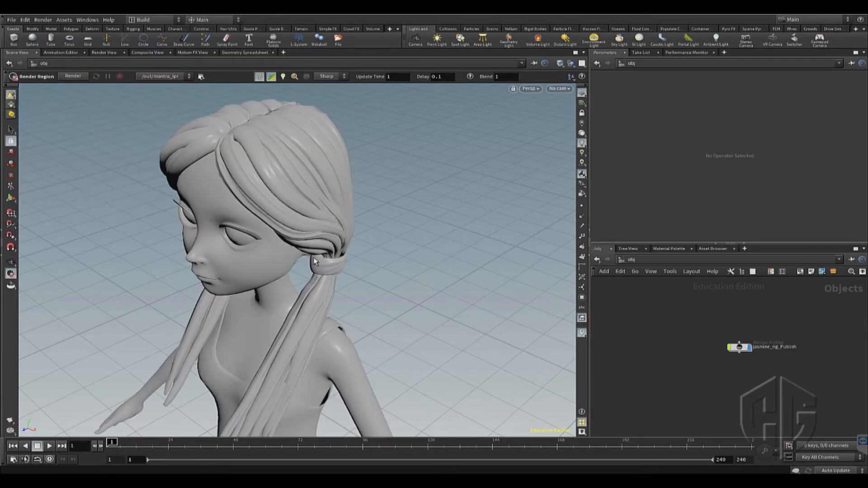
right_click_drag(334, 281, 354, 294, "alt")
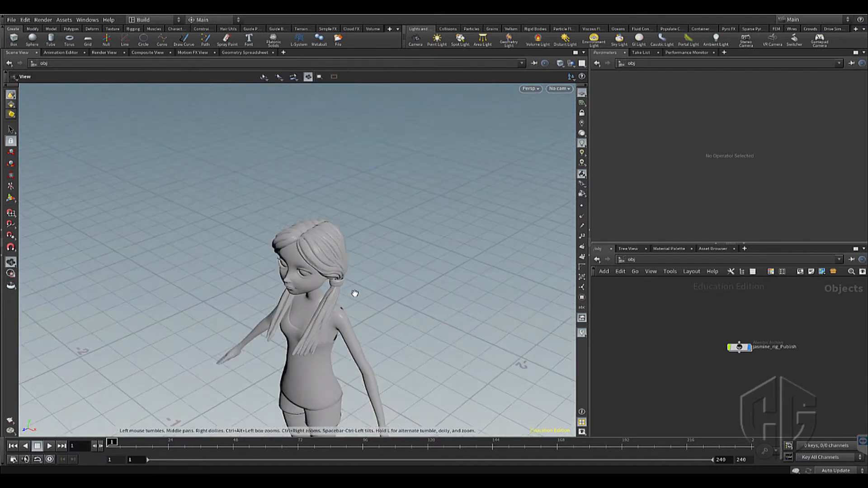
middle_click_drag(355, 295, 306, 136, "alt")
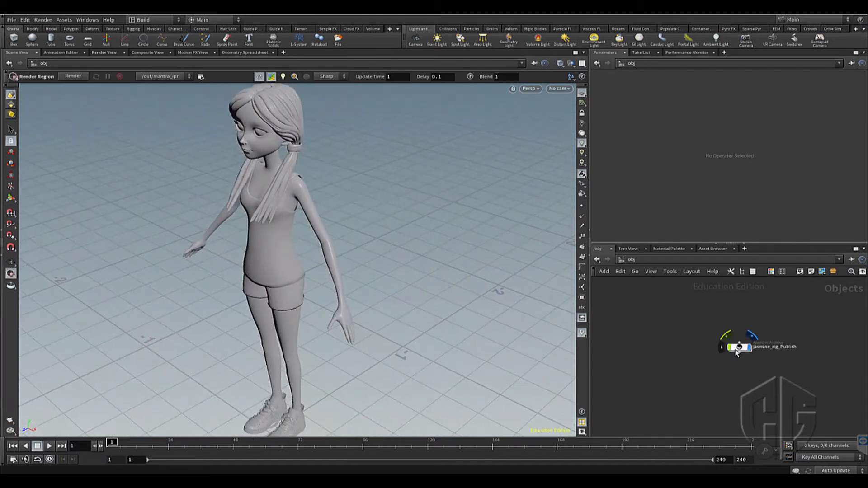
- Open the Geo network inside jasmine_rig_Publish and examine its part nodes from Braid through blendShape9
left_click_drag(739, 349, 682, 311)
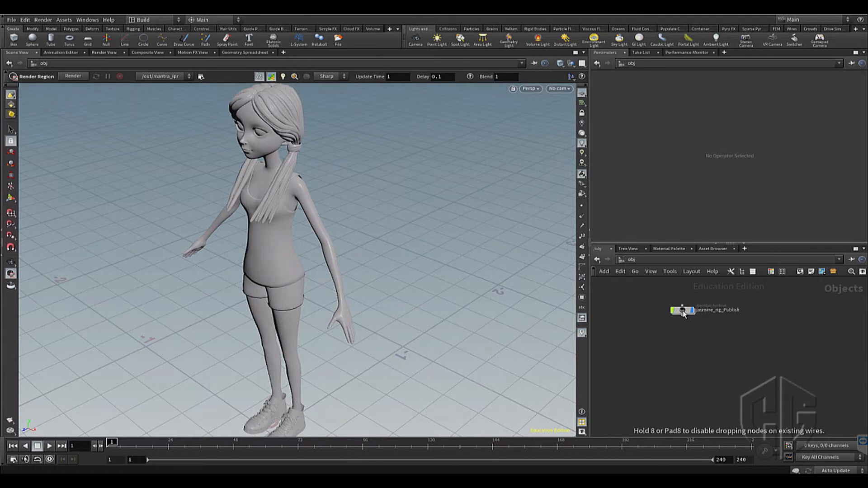
double_click(682, 311)
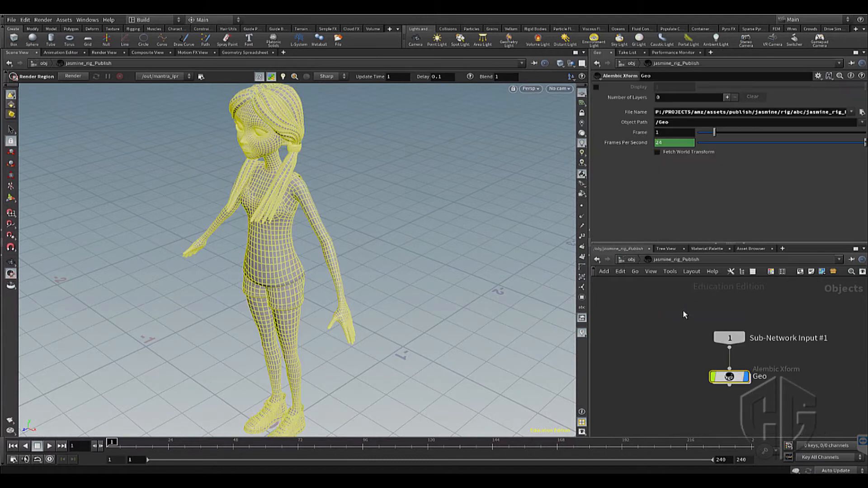
double_click(729, 378)
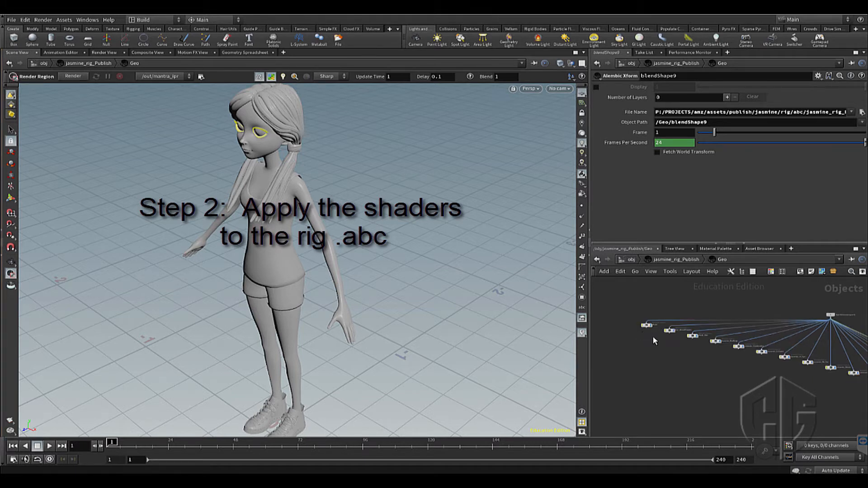
scroll(652, 335, "up", 5)
middle_click_drag(765, 376, 726, 388)
left_click_drag(674, 337, 670, 334)
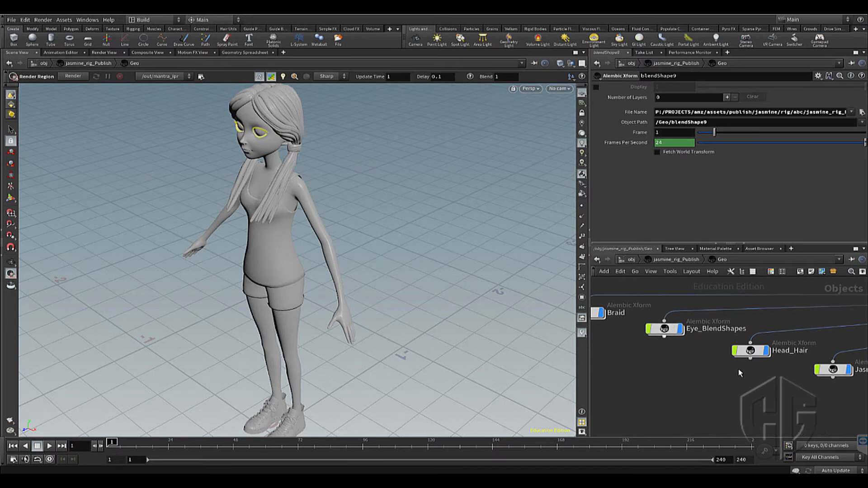
middle_click_drag(824, 403, 666, 344)
middle_click_drag(800, 374, 707, 354)
scroll(812, 379, "down", 3)
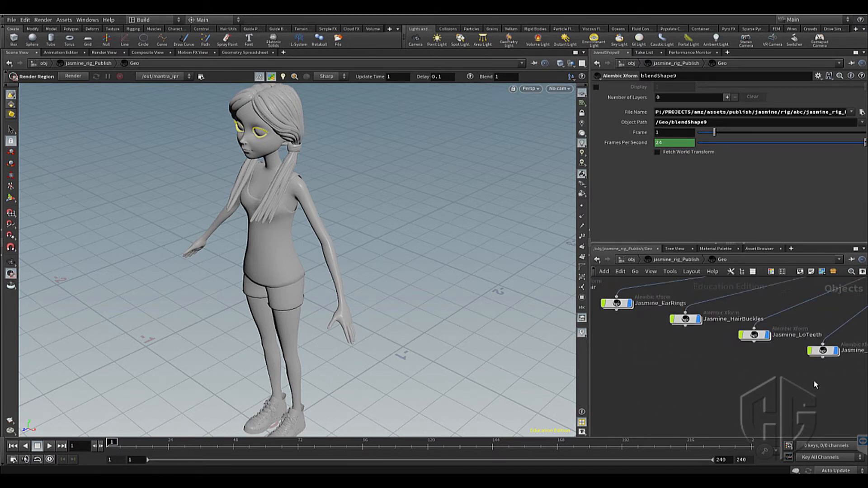
middle_click_drag(824, 383, 595, 341)
middle_click_drag(767, 379, 635, 350)
scroll(701, 337, "up", 3)
scroll(702, 338, "up", 1)
scroll(705, 339, "down", 3)
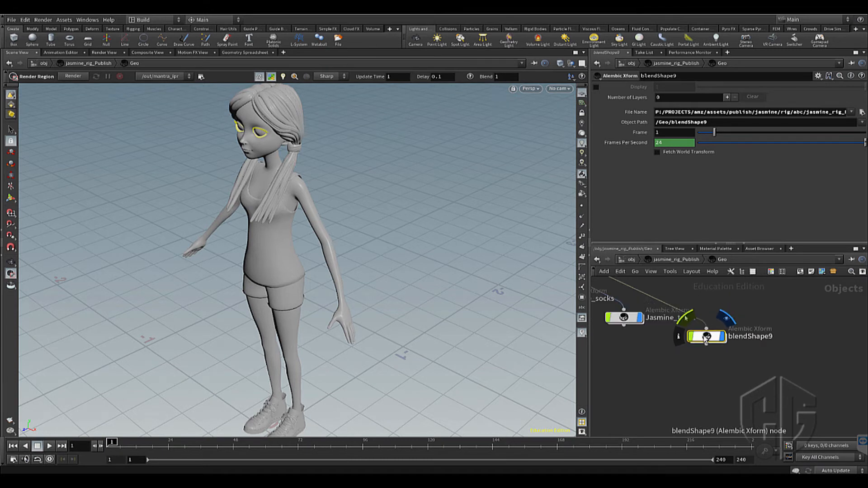
left_click_drag(707, 340, 728, 344)
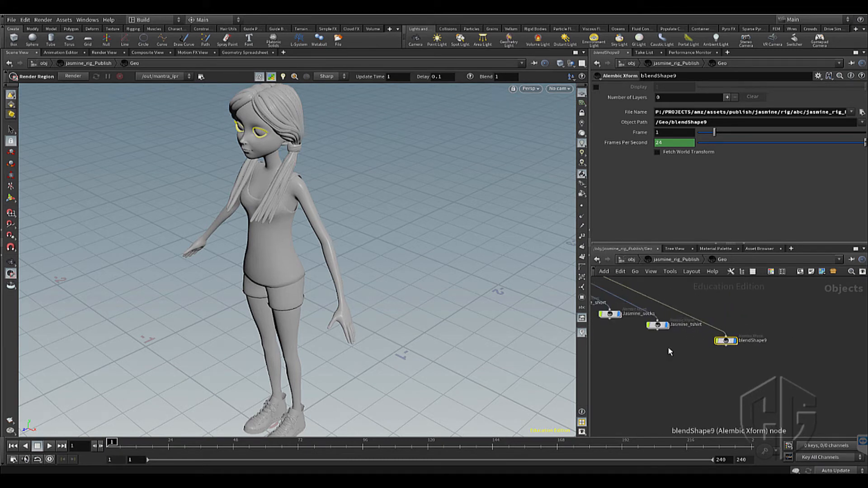
middle_click_drag(660, 351, 174, 184)
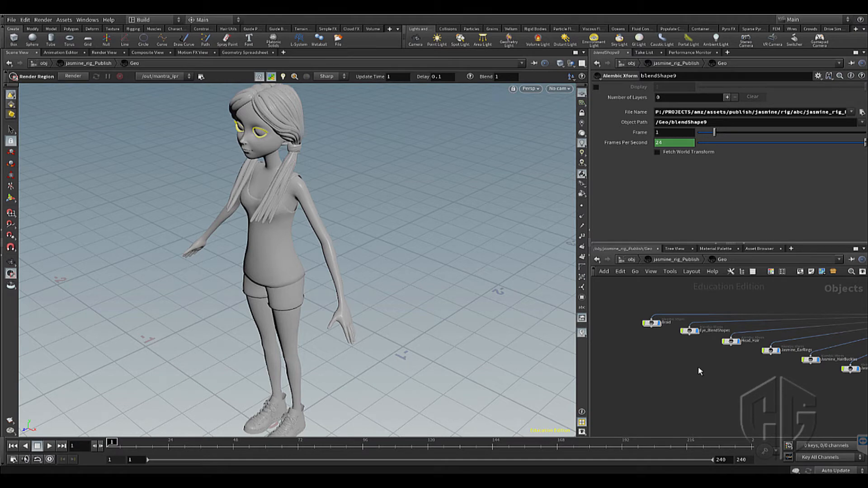
- At the object level, install the digital asset library jasmine_lookDev_v002.hdanc for the current HIP file only and create its node
left_click(630, 260)
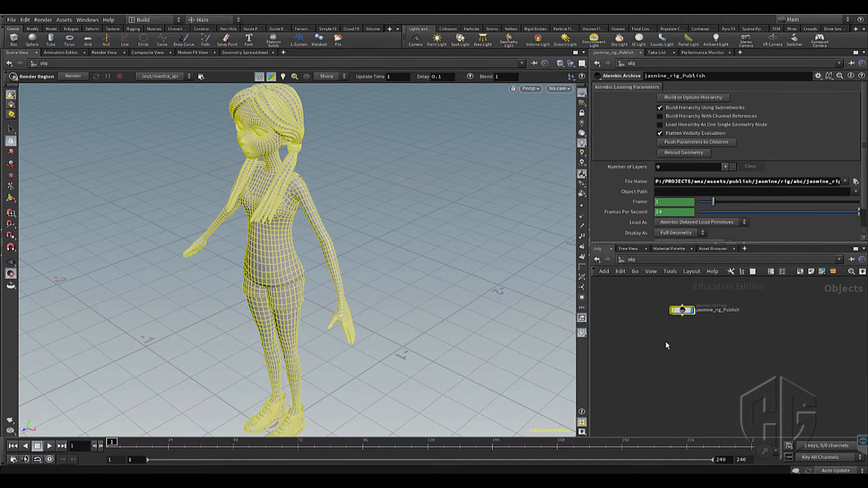
left_click_drag(692, 318, 738, 328)
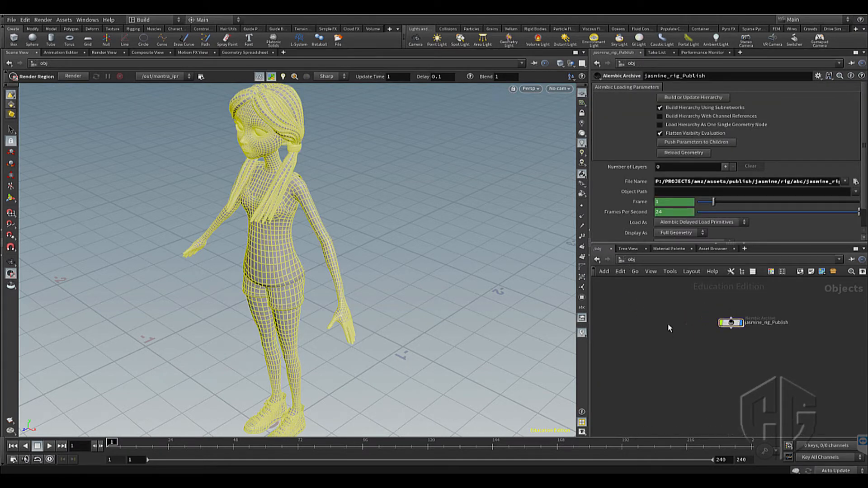
left_click(69, 18)
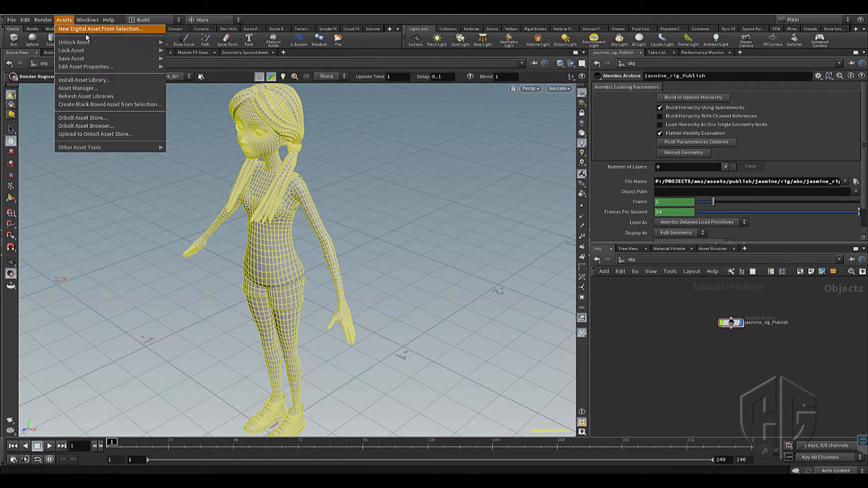
left_click(85, 80)
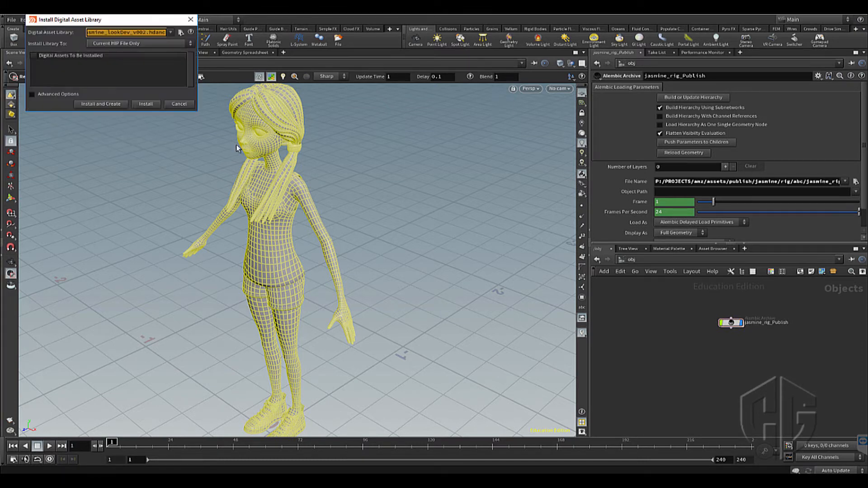
left_click(181, 33)
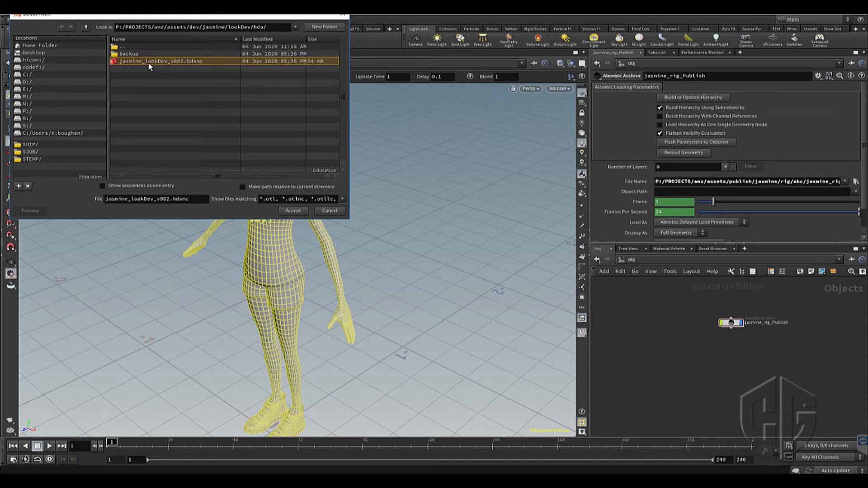
left_click(292, 211)
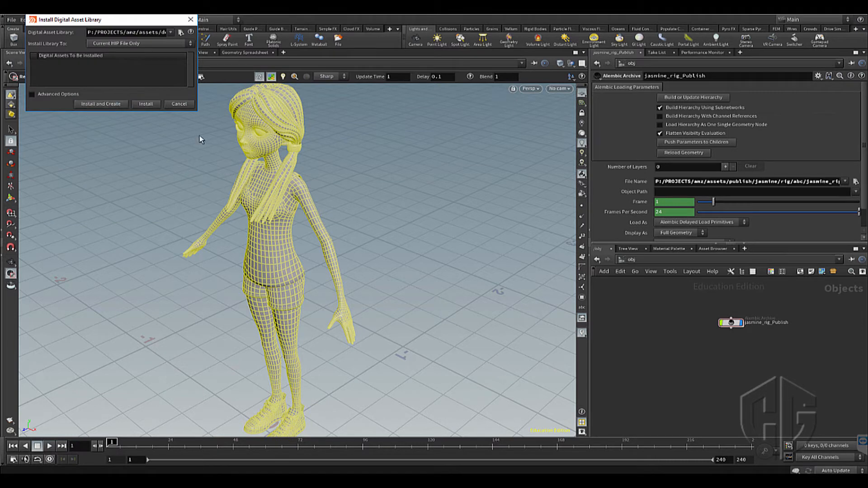
- Allow editing of the jasmine_lookDev_v002 asset's contents, open its network and move the matnet1 node clear of file1
right_click(720, 334)
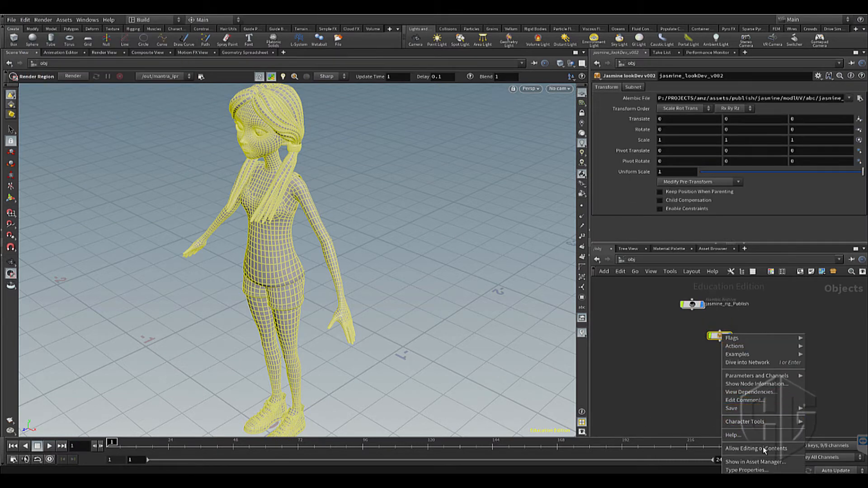
key("Escape")
double_click(719, 335)
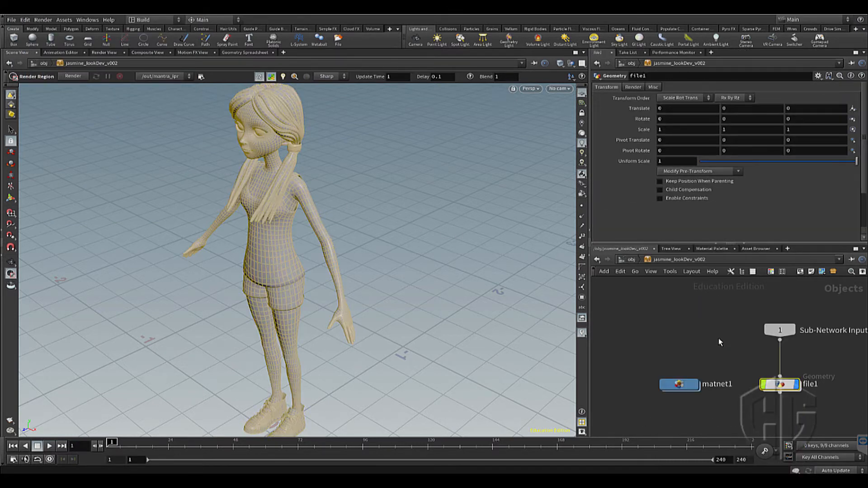
left_click(696, 384)
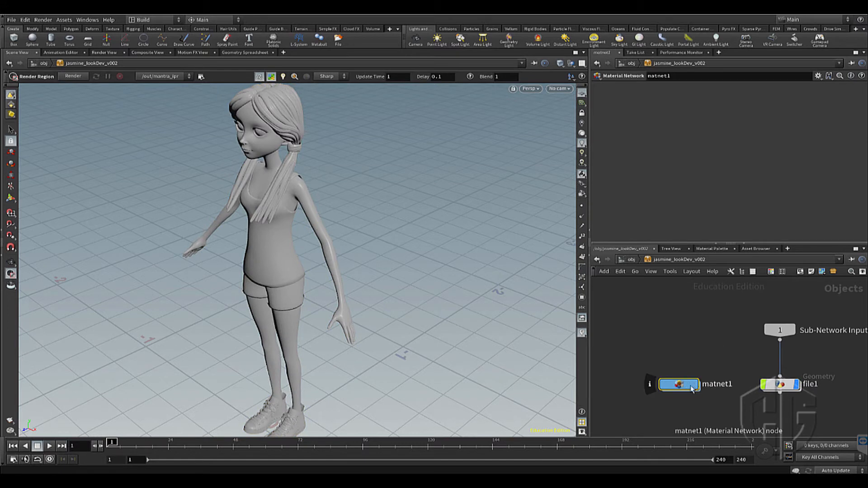
left_click_drag(689, 385, 683, 343)
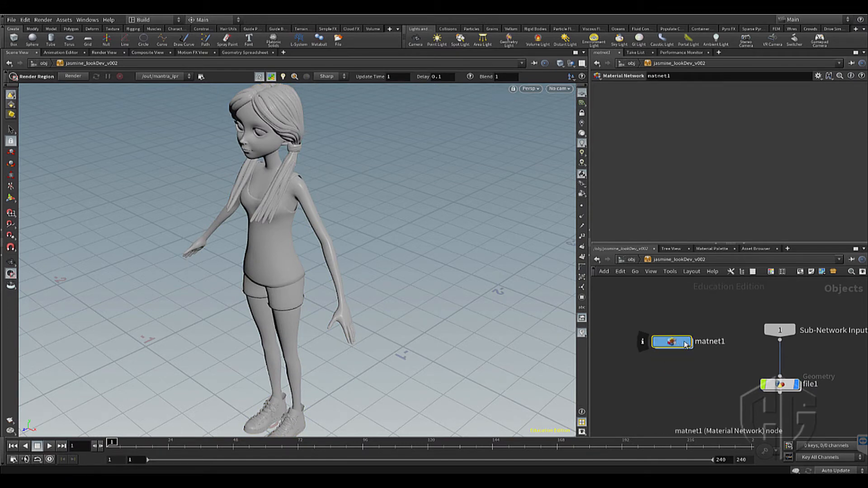
- Look through the character's shaders inside the matnet1 material network, then return to the lookDev asset's network
double_click(682, 344)
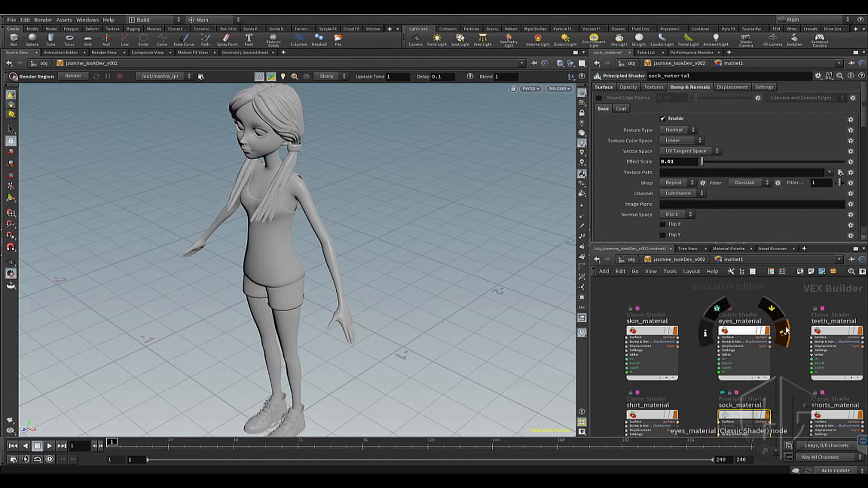
mouse_move(795, 371)
middle_mouse_down()
mouse_move(799, 335)
mouse_move(843, 343)
middle_mouse_up()
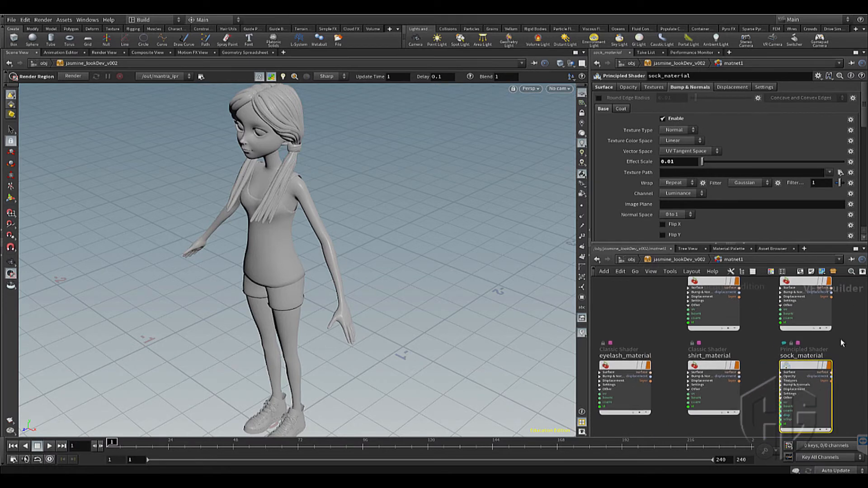
mouse_move(769, 350)
middle_mouse_down()
mouse_move(827, 337)
mouse_move(719, 341)
middle_mouse_up()
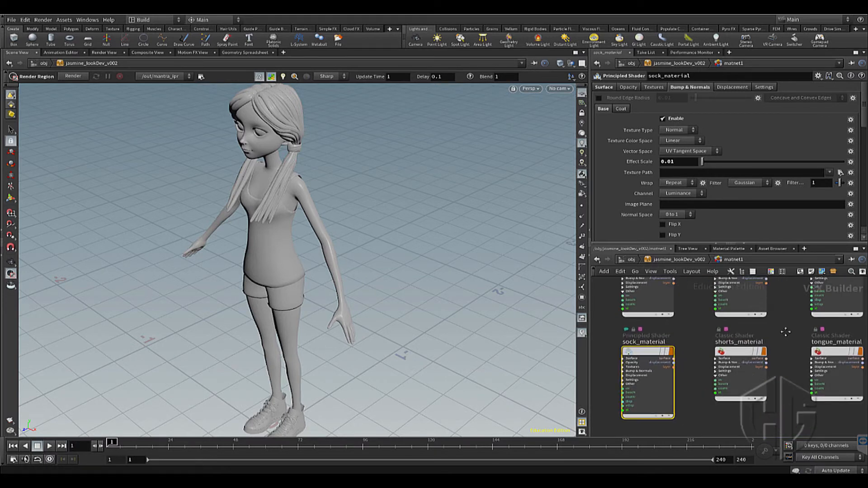
middle_click_drag(786, 332, 776, 368)
scroll(745, 352, "down", 5)
key("u")
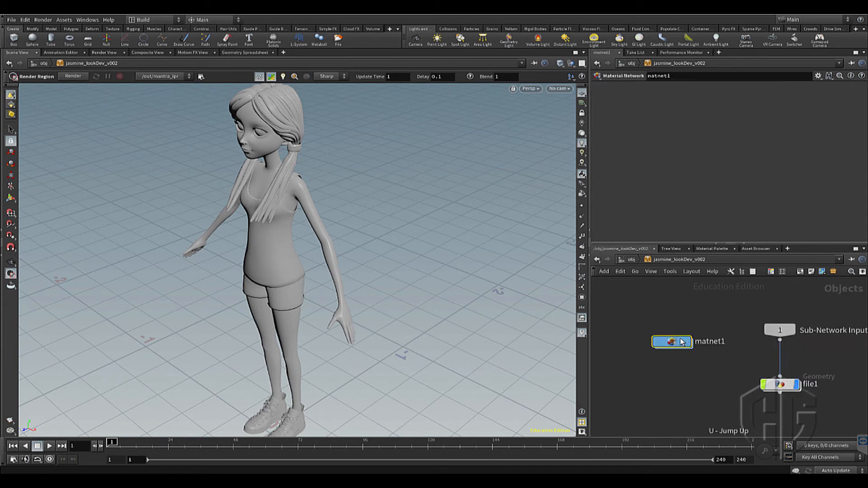
- Copy matnet1 from the lookDev asset into the Geo network of jasmine_rig_Publish and place it below the Braid node
right_click(677, 341)
left_click(692, 331)
key("ctrl+c")
key("u")
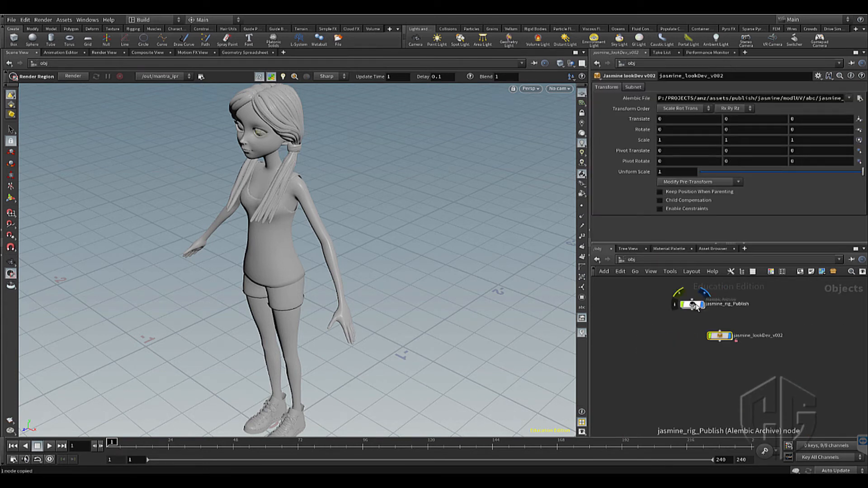
double_click(694, 305)
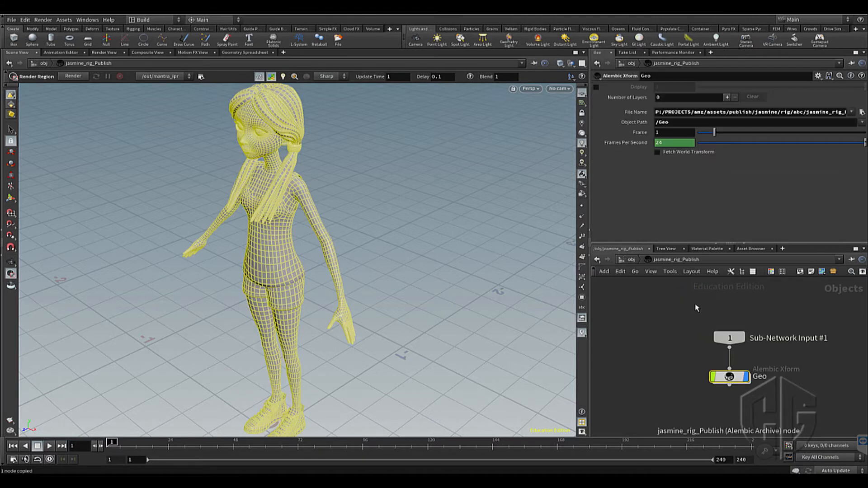
double_click(736, 380)
key("ctrl+v")
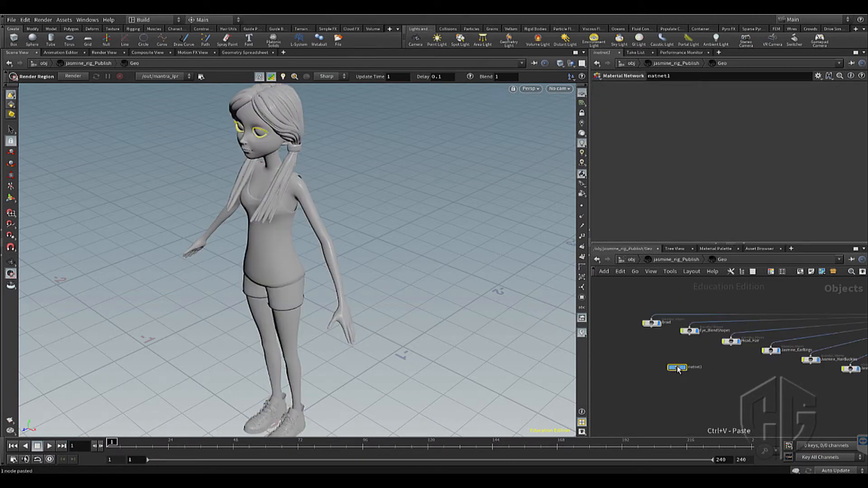
left_click_drag(678, 370, 644, 365)
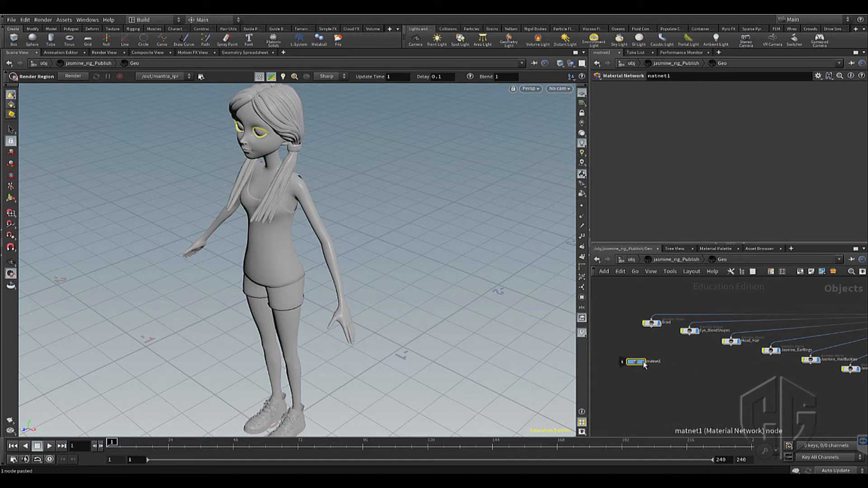
- Delete the jasmine_lookDev_v002 node from the object level
left_click(631, 259)
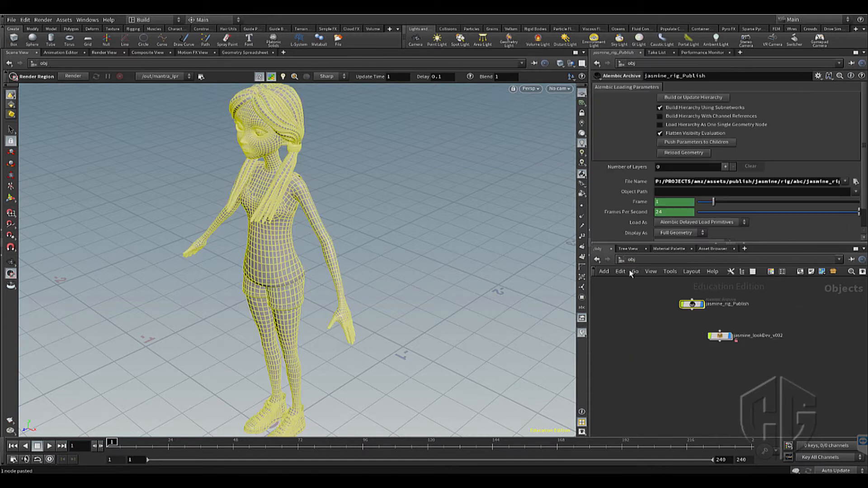
left_click(719, 336)
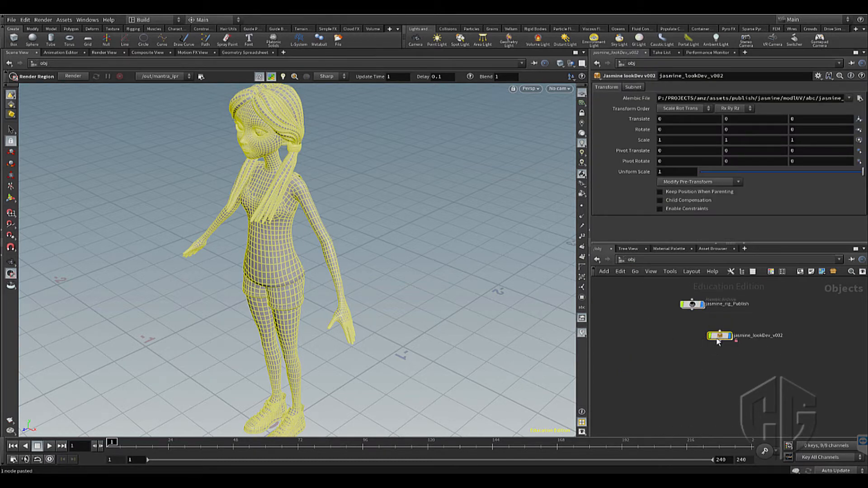
key("Delete")
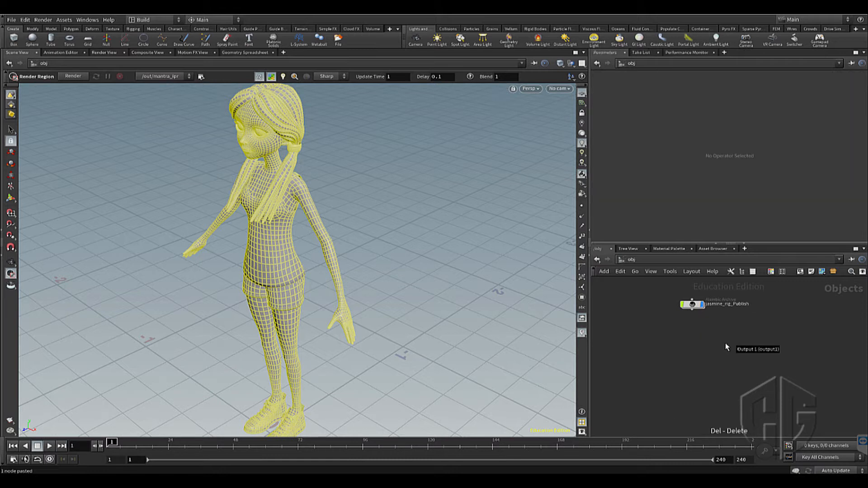
- Inside the Geo network of jasmine_rig_Publish, assign hair_material from matnet1 to the BraidShape geometry, then return to Geo
double_click(695, 306)
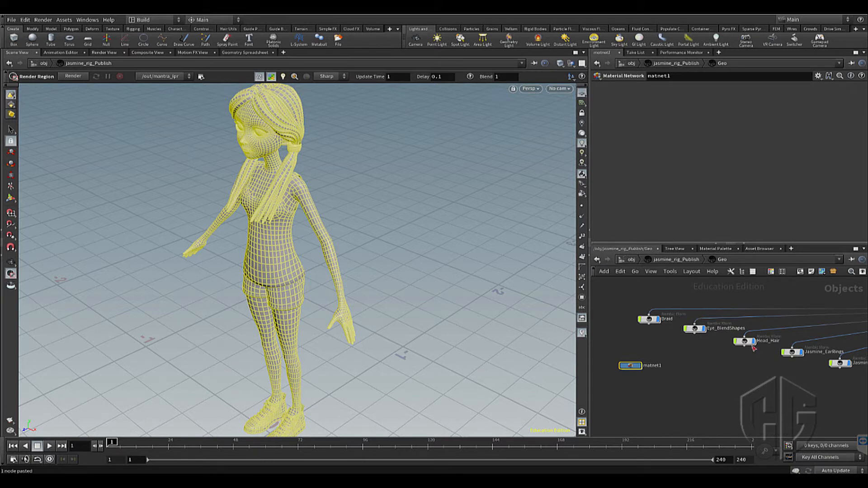
left_click(649, 320)
double_click(649, 320)
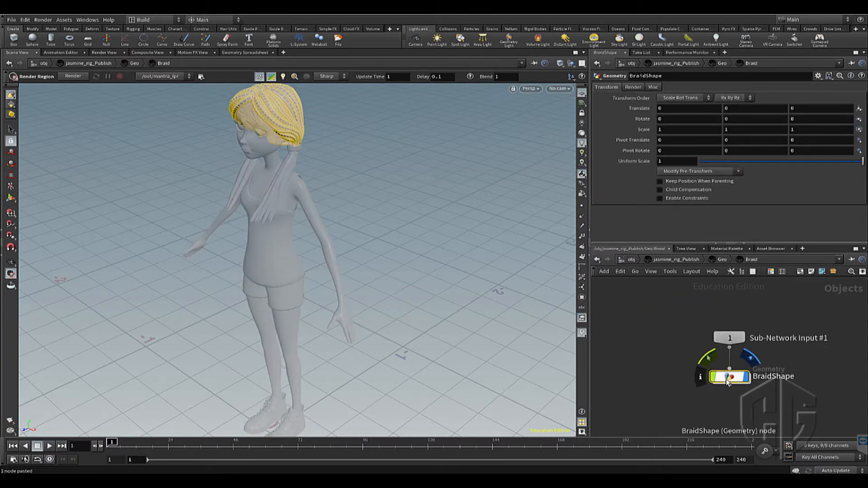
mouse_move(727, 382)
left_mouse_down()
mouse_move(723, 374)
mouse_move(732, 375)
mouse_move(723, 376)
left_mouse_up()
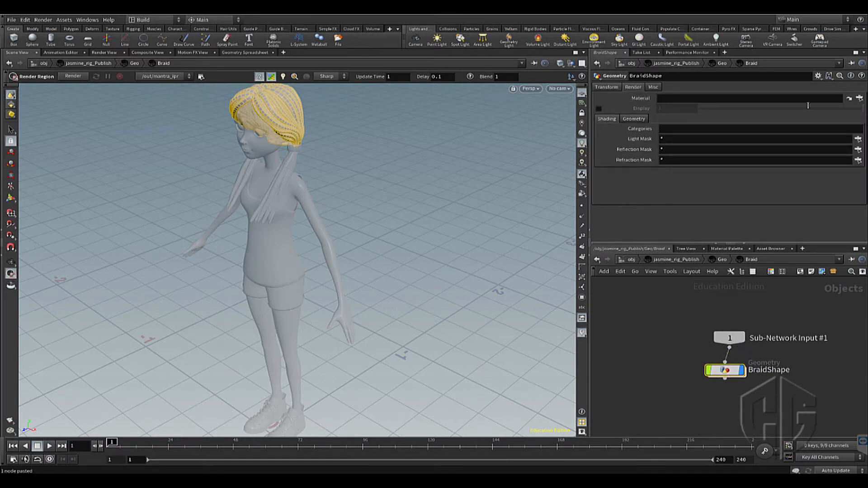
left_click(859, 98)
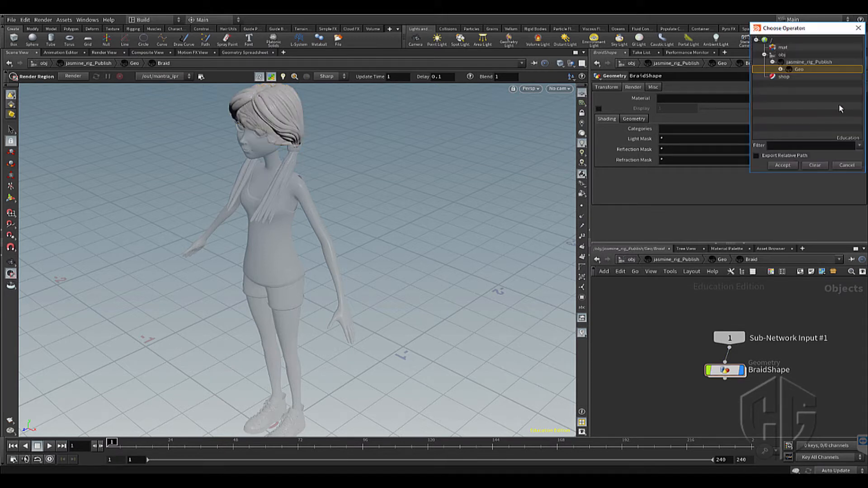
left_click(777, 48)
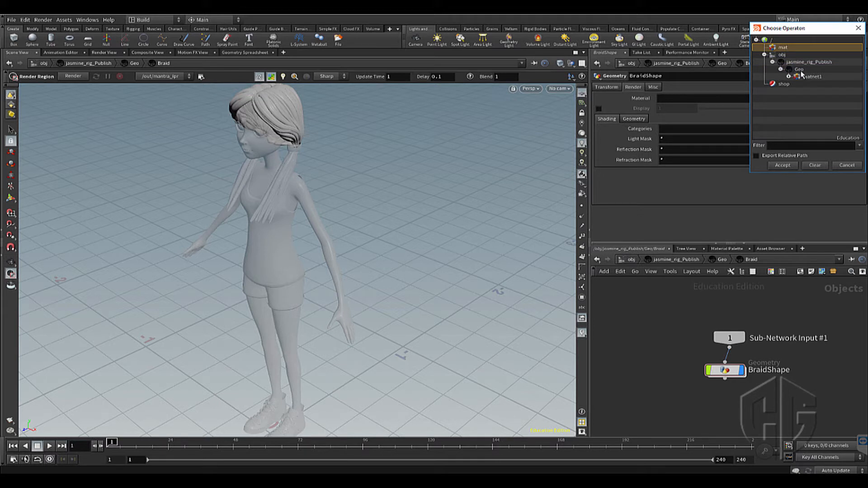
left_click(790, 77)
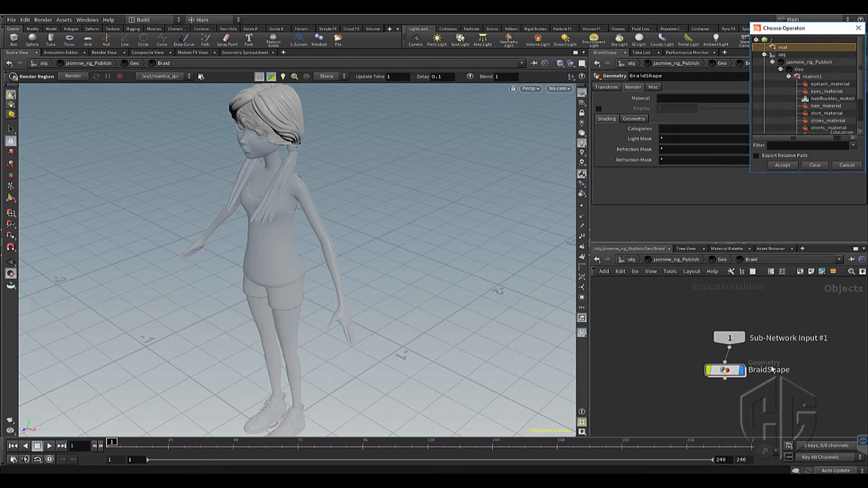
scroll(825, 118, "down", 2)
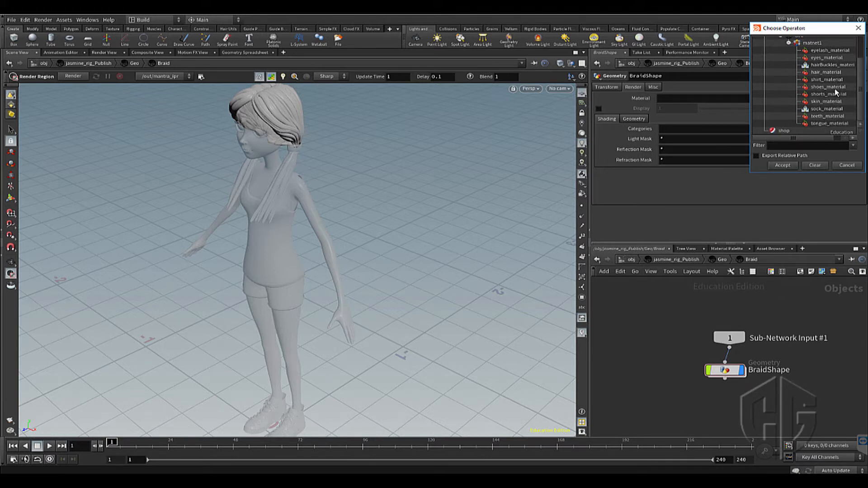
left_click(838, 74)
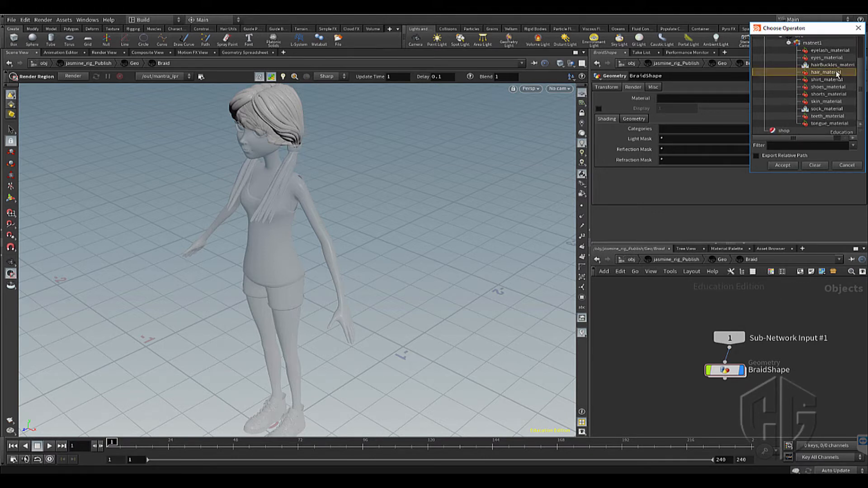
left_click(789, 165)
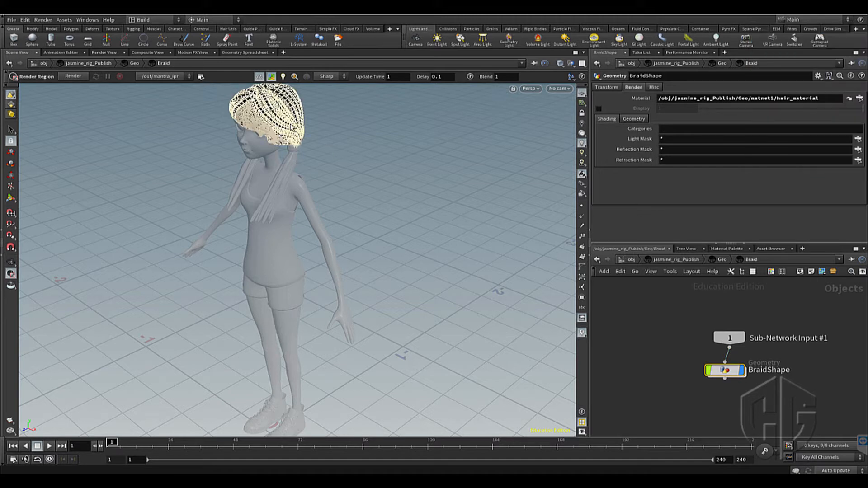
key("u")
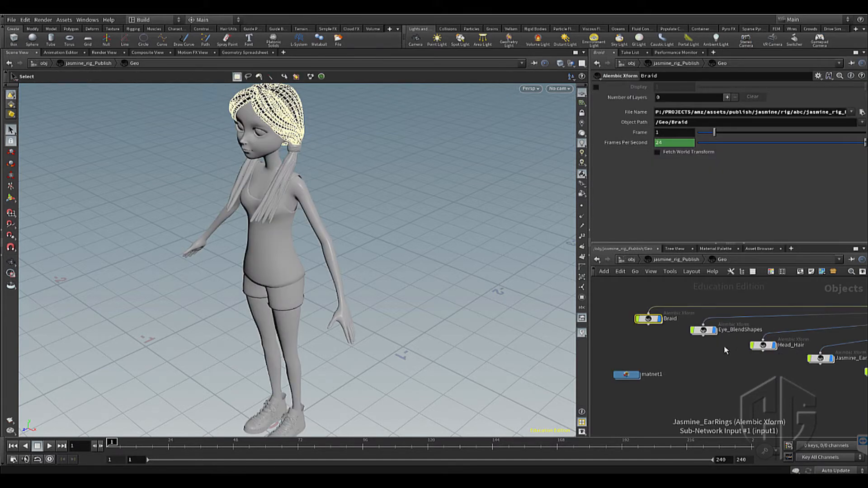
- Assign hair_material from matnet1 to the Head_HairShape geometry inside Head_Hair and return to the Geo network
left_click(765, 346)
double_click(765, 346)
left_click(736, 380)
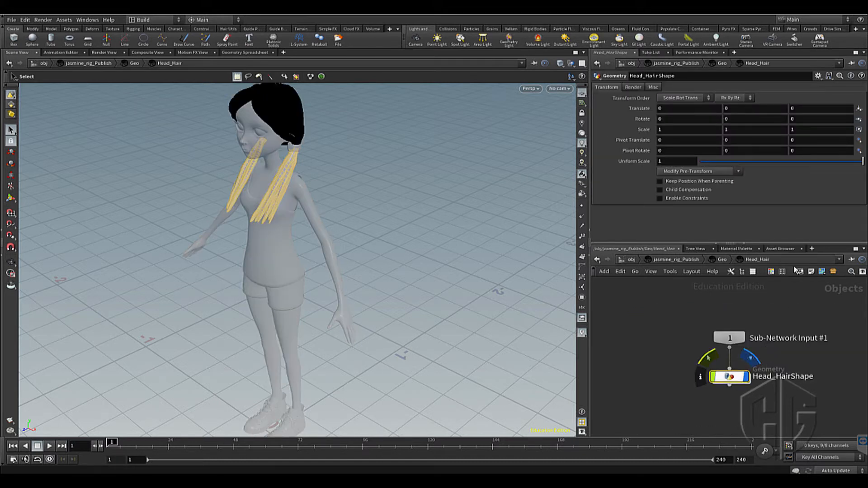
left_click(633, 87)
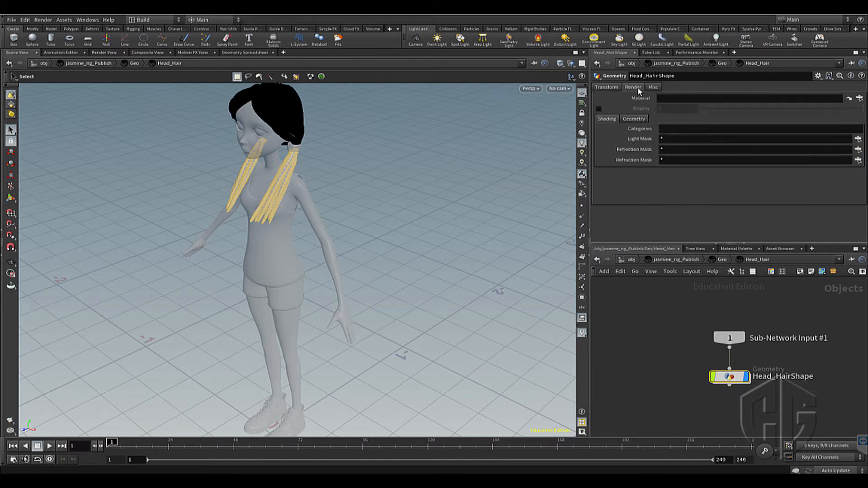
left_click(859, 99)
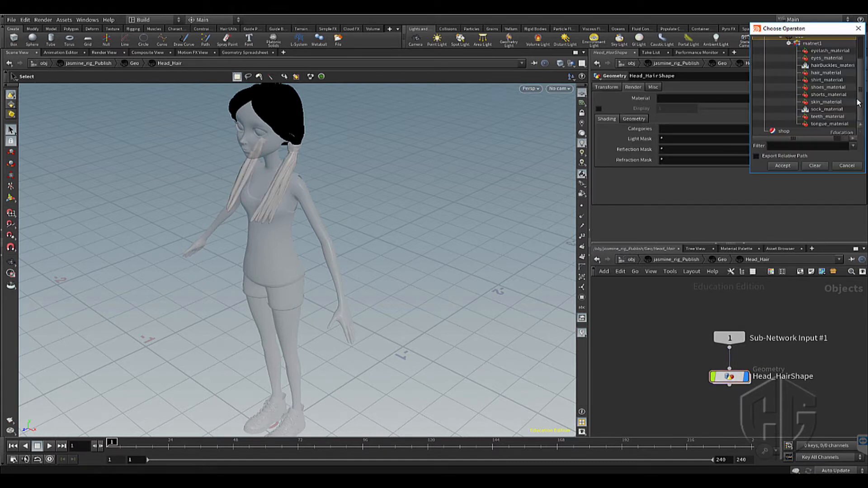
left_click(826, 73)
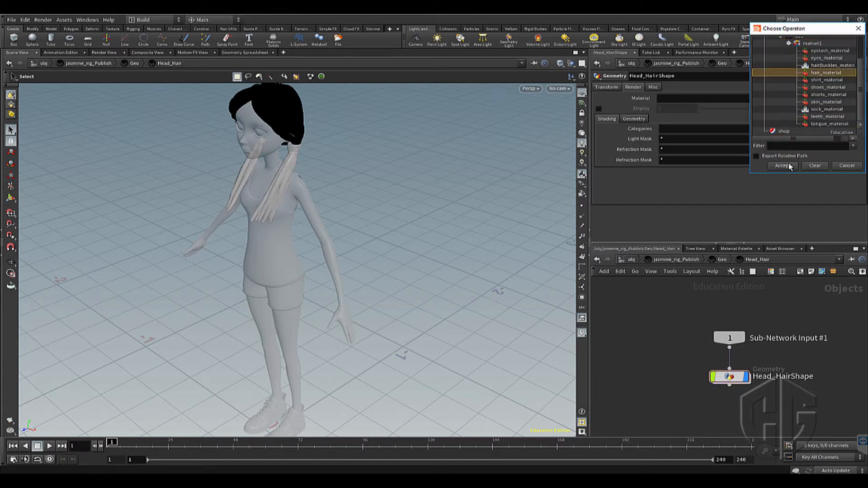
left_click(786, 165)
key("u")
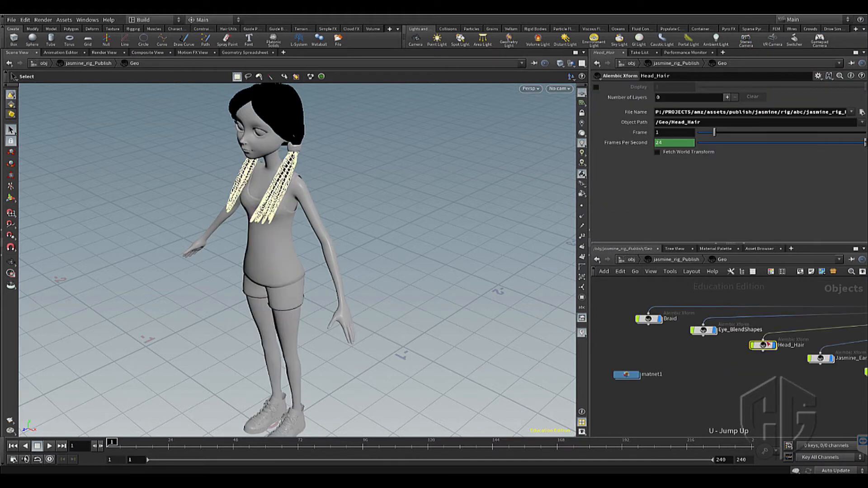
- Look inside the Jasmine_EarRings node and its transform3 subnetwork for geometry that can take a material
middle_click_drag(741, 353, 670, 320)
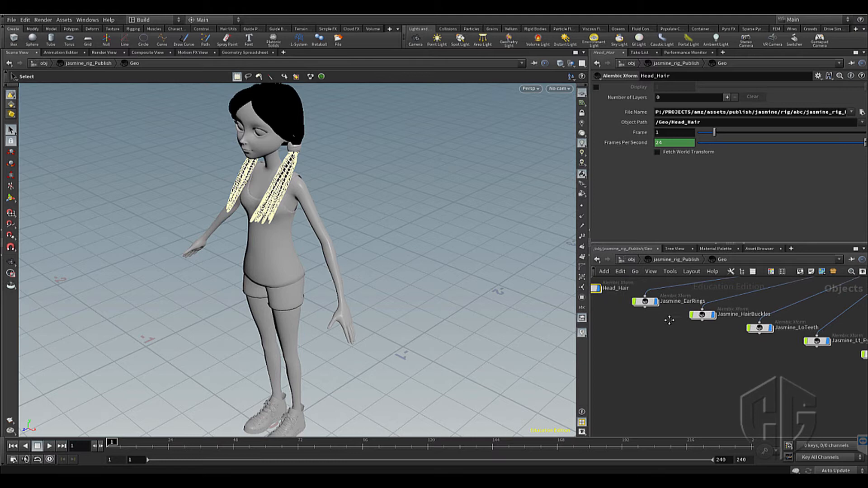
double_click(645, 301)
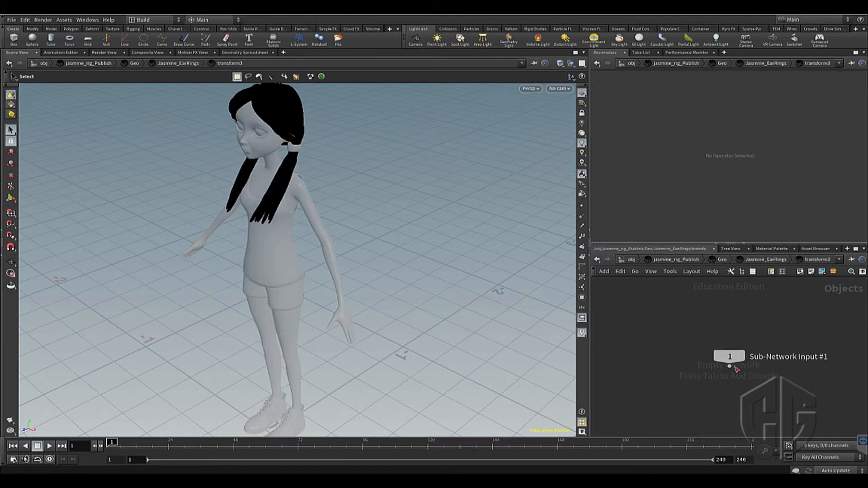
key("u")
- Assign the hairBuckles material from matnet1 to the Jasmine_HairBucklesShape geometry and return to the Geo network
double_click(708, 316)
left_click(633, 86)
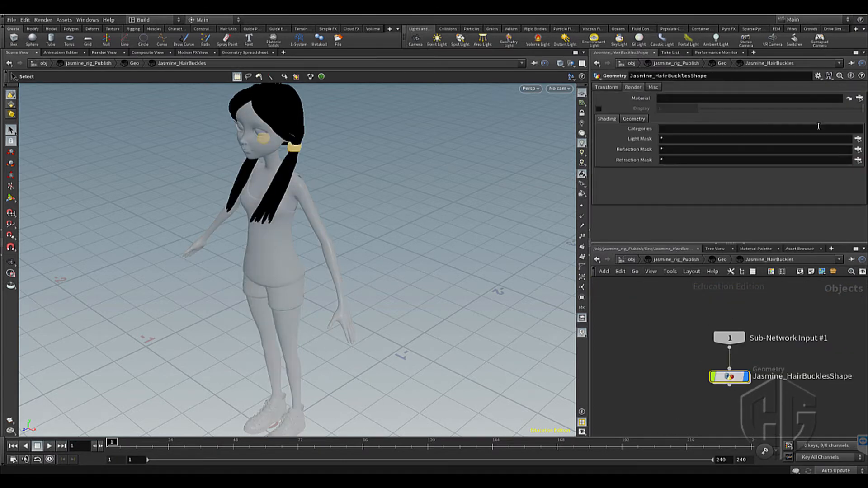
left_click(861, 98)
left_click(832, 65)
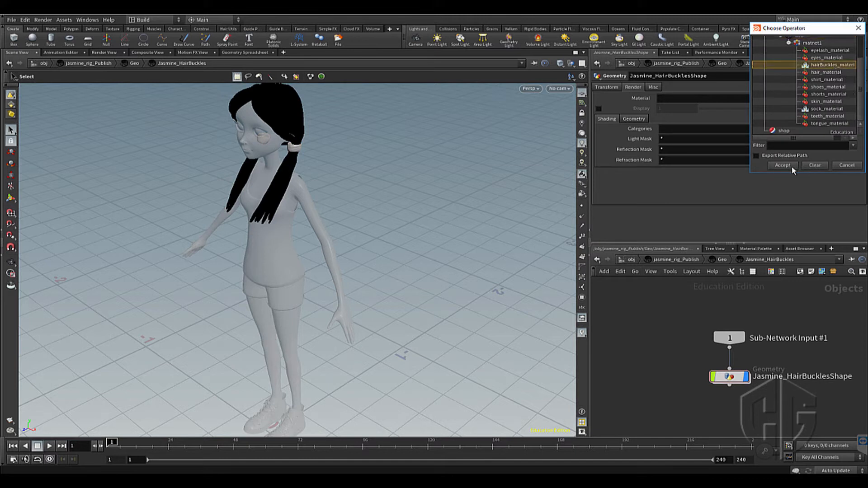
left_click(782, 165)
key("u")
- Assign teeth_material from matnet1 to the lower teeth geometry Jasmine_LoTeethShape and return to the Geo network
double_click(745, 333)
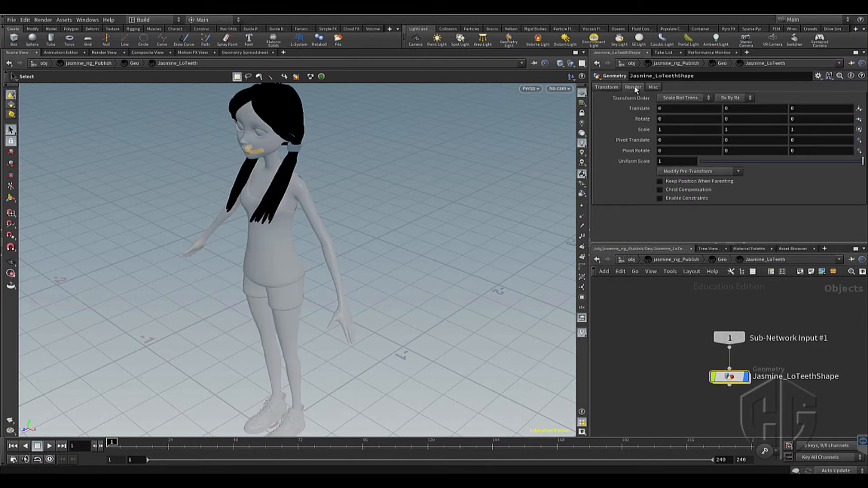
left_click(632, 87)
left_click(861, 98)
left_click(827, 116)
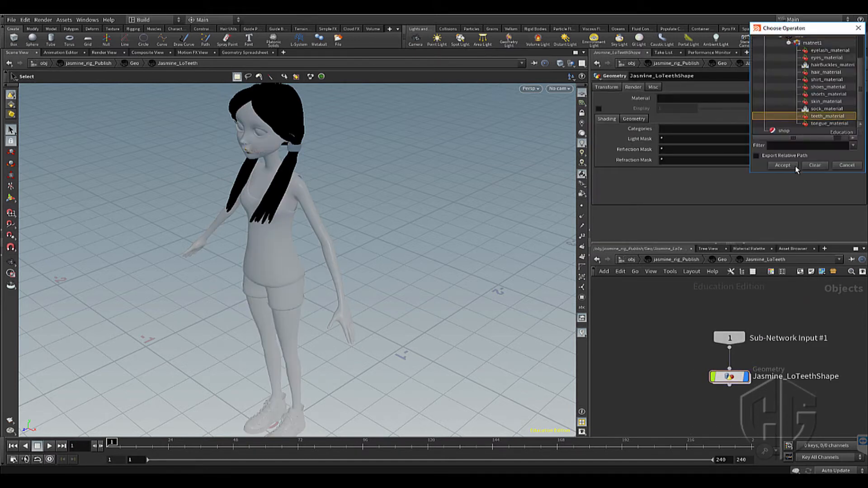
left_click(782, 165)
key("u")
- Assign eyes_material from matnet1 to the left eye geometry Jasmine_Lt_EyeShape and return to the Geo network
left_click(676, 322)
double_click(677, 323)
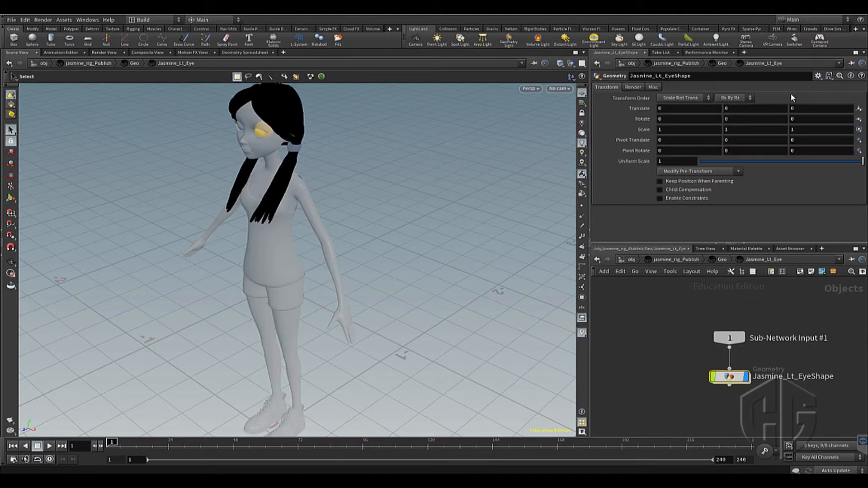
left_click(633, 87)
left_click(861, 98)
left_click(826, 58)
left_click(782, 165)
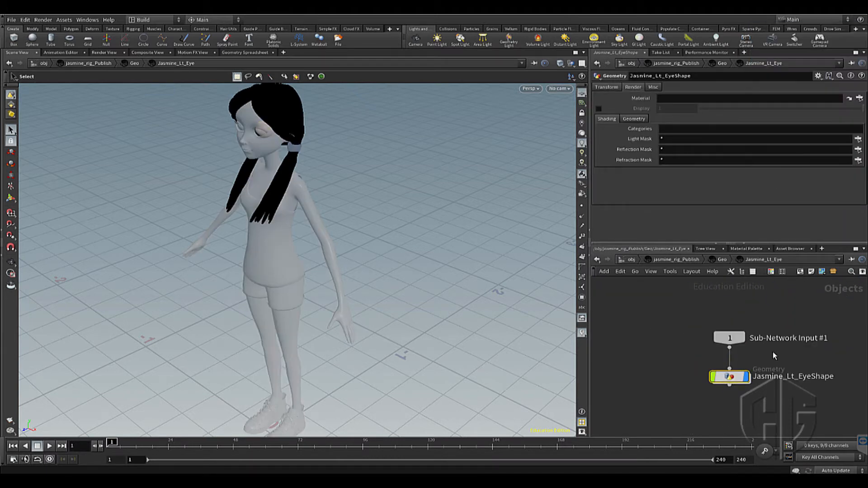
key("u")
- Assign eyes_material from matnet1 to the right eye geometry Jasmine_Rt_EyeShape and return to the Geo network
left_click(722, 329)
double_click(722, 330)
left_click(633, 87)
left_click(858, 98)
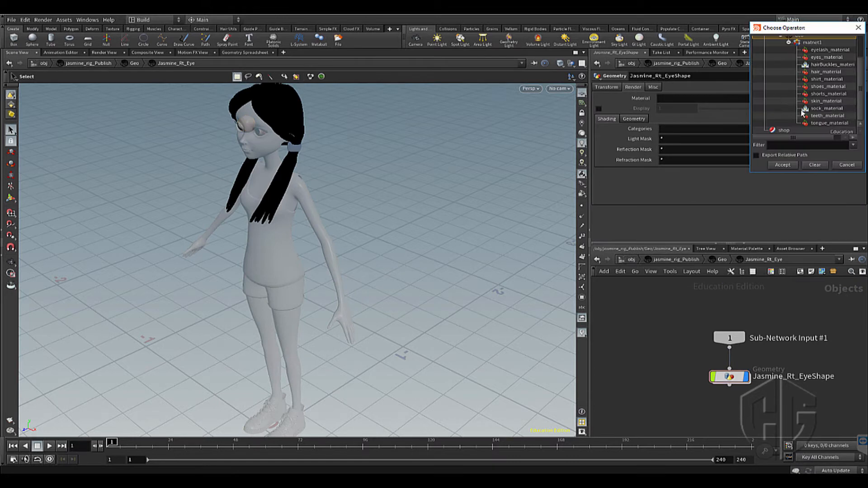
left_click(809, 56)
left_click(782, 165)
key("u")
- Assign shoes_material from matnet1 to the Jasmine_ShoesShape geometry and return to the Geo network
double_click(791, 349)
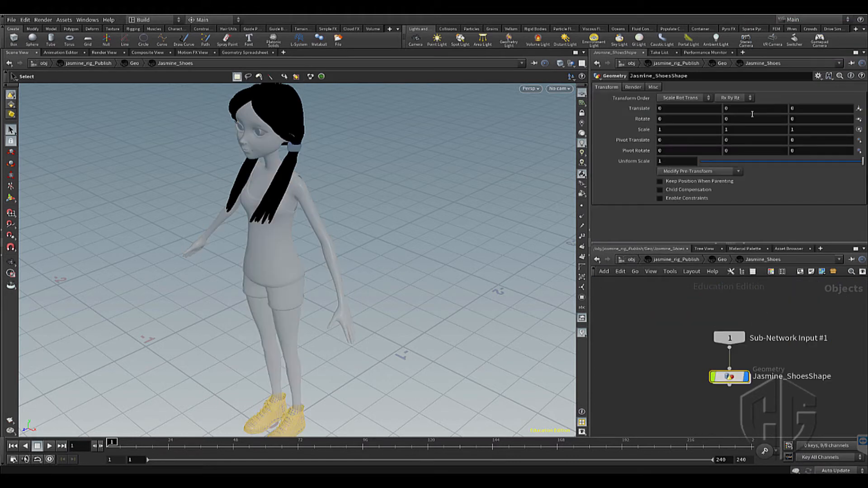
left_click(633, 87)
left_click(861, 98)
left_click(827, 88)
left_click(783, 167)
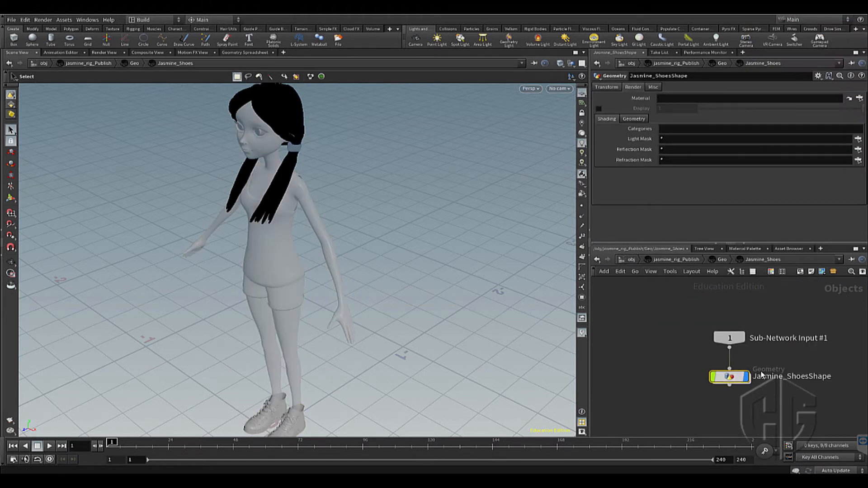
key("u")
- Assign tongue_material from matnet1 to the Jasmine_TongueShape geometry inside Jasmine_Tongue
double_click(684, 332)
left_click(632, 86)
left_click(858, 98)
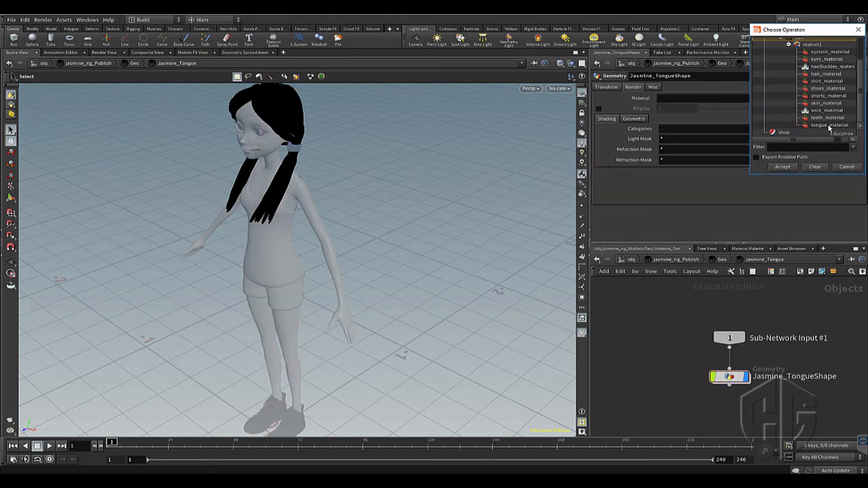
left_click(836, 127)
left_click(783, 166)
- Assign teeth_material from matnet1 to the upper teeth geometry Jasmine_UpTeethShape and return to the Geo network
double_click(743, 346)
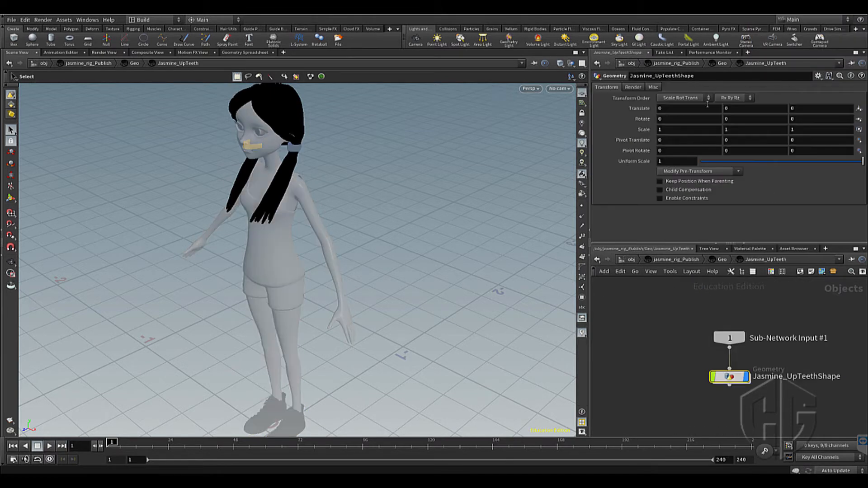
left_click(633, 86)
left_click(859, 98)
left_click(829, 116)
left_click(783, 165)
key("u")
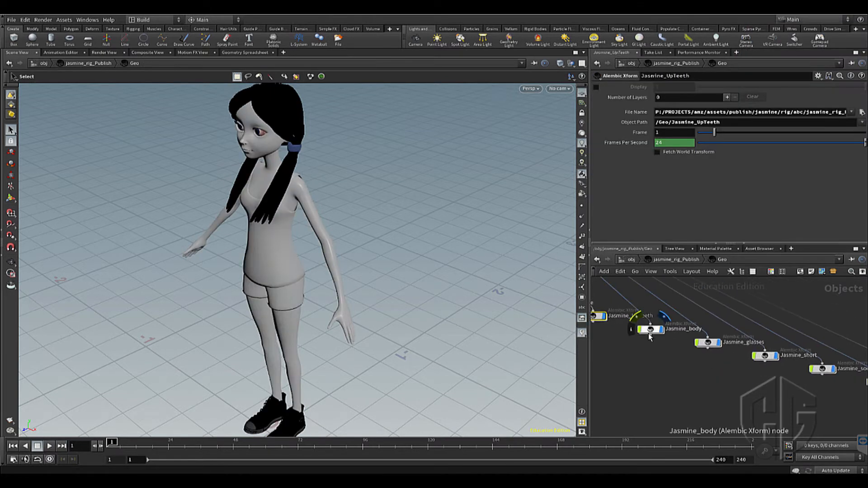
- Assign skin_material from matnet1 to the Jasmine_bodyShape geometry and open that shape's own geometry network
double_click(650, 330)
left_click(632, 87)
left_click(859, 98)
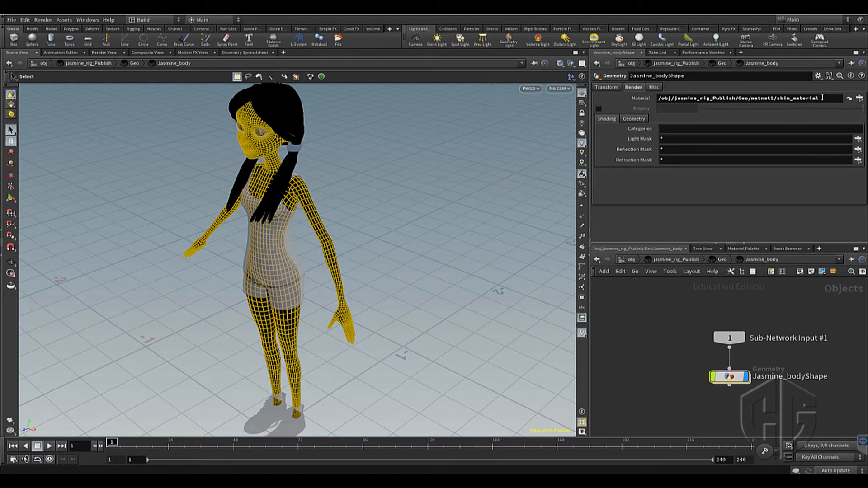
left_click_drag(821, 98, 776, 98)
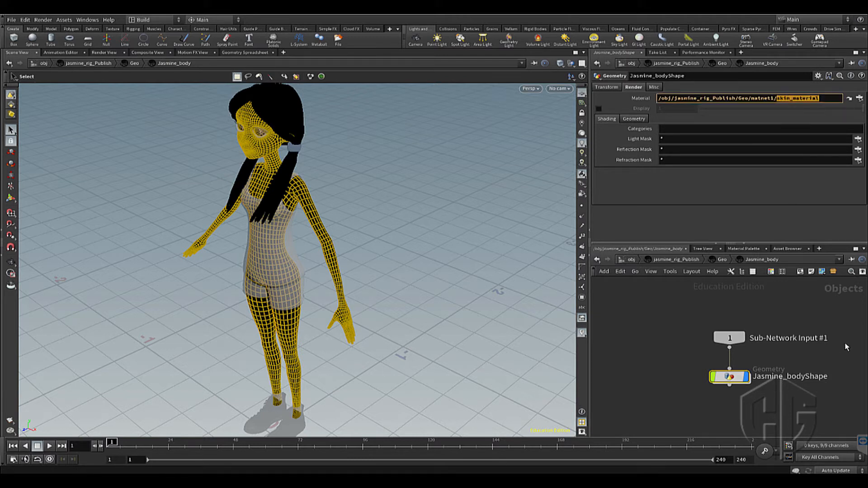
double_click(734, 382)
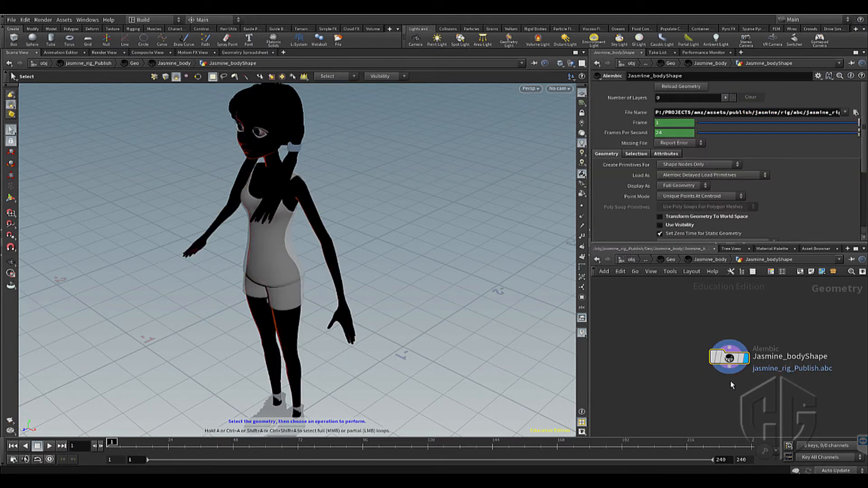
- Assign a material from matnet1 to the Jasmine_glassesShape geometry inside Jasmine_glasses and return to the Geo network
key("u")
key("u")
double_click(708, 343)
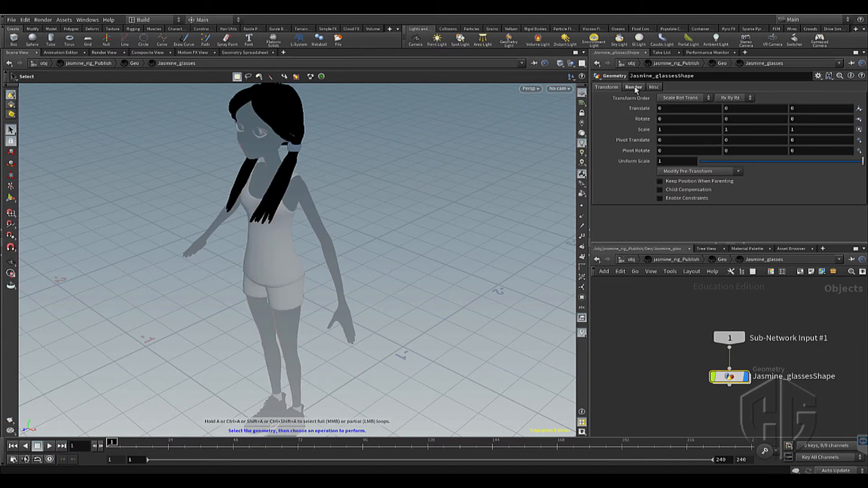
left_click(635, 88)
left_click(858, 97)
scroll(844, 110, "down", 2)
double_click(845, 110)
key("u")
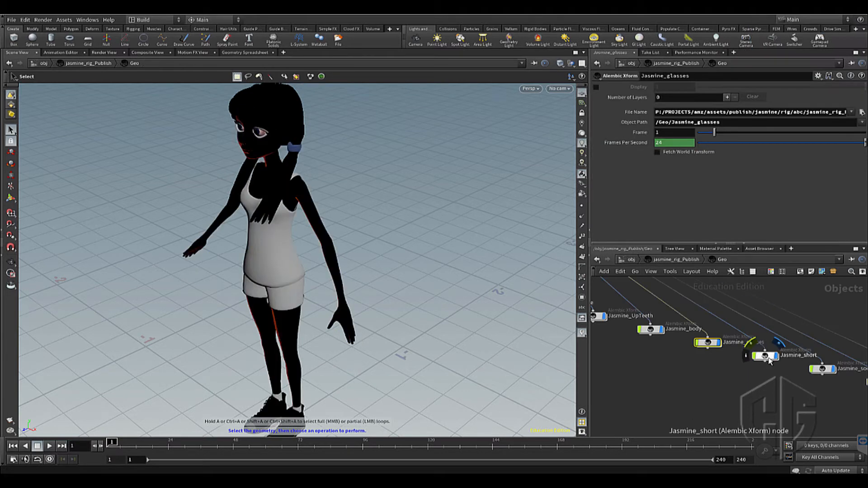
- Assign shorts_material from matnet1 to the Jasmine_shortShape geometry and return to the Geo network
double_click(769, 358)
left_click(640, 89)
left_click(859, 98)
double_click(828, 98)
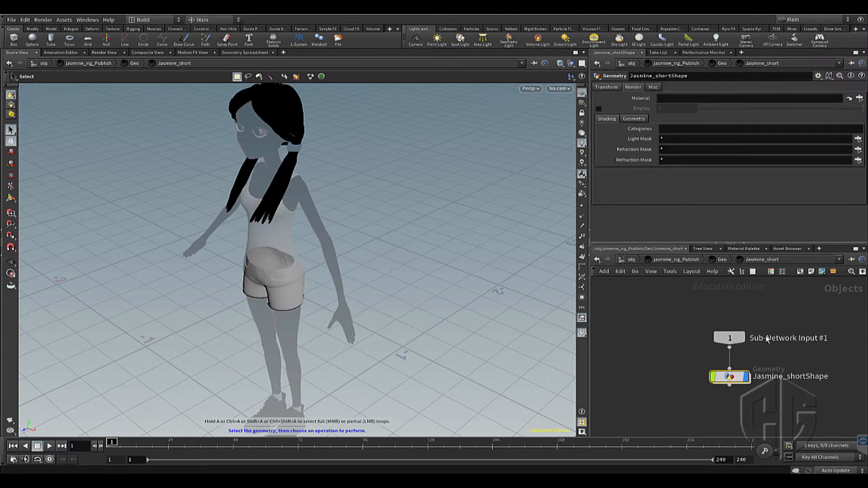
key("u")
key("u")
- Assign sock_material from matnet1 to the Jasmine_socksShape geometry inside Jasmine_socks and return to the Geo network
double_click(730, 377)
double_click(781, 359)
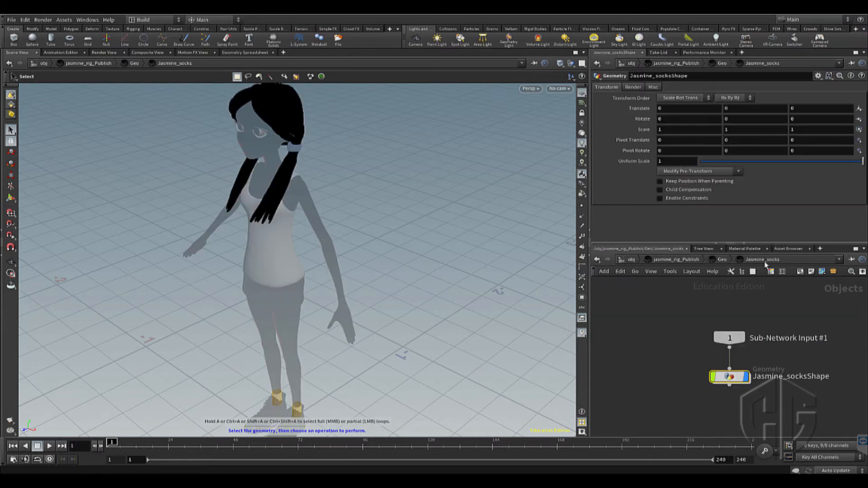
left_click(633, 87)
left_click(858, 97)
double_click(827, 111)
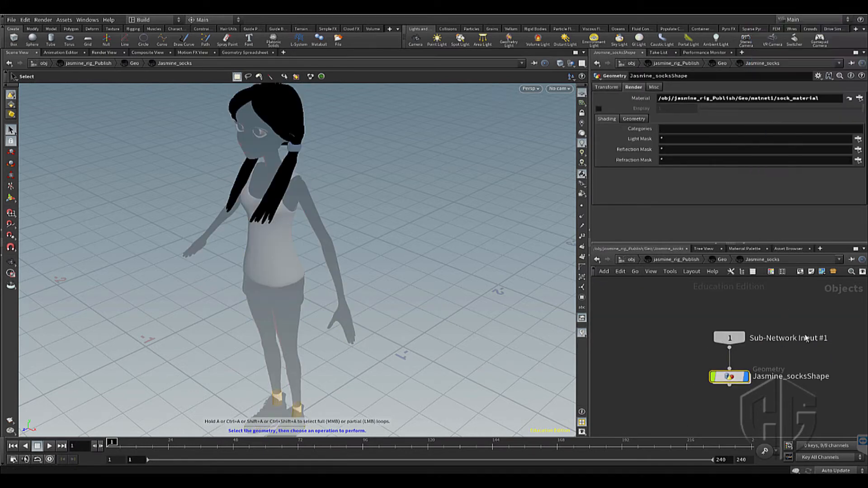
key("u")
- Assign shirt_material from matnet1 to the Jasmine_tshirtShape geometry inside Jasmine_tshirt and return to the Geo network
double_click(763, 349)
left_click(858, 98)
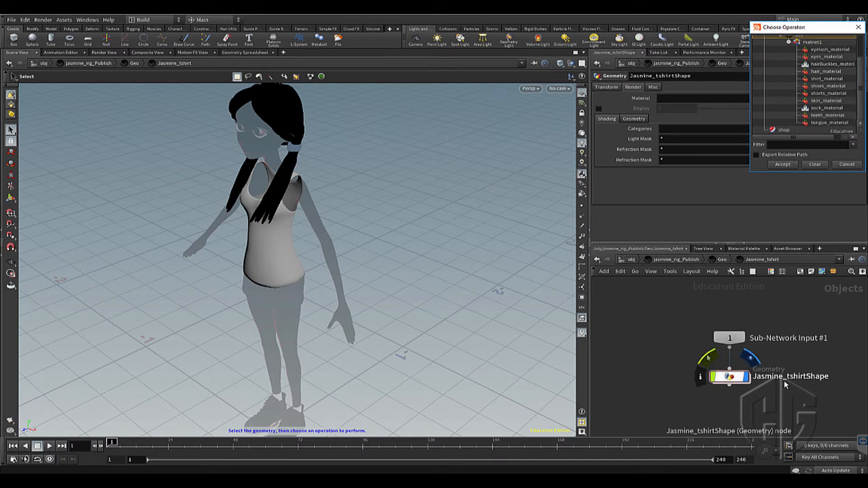
left_click(823, 79)
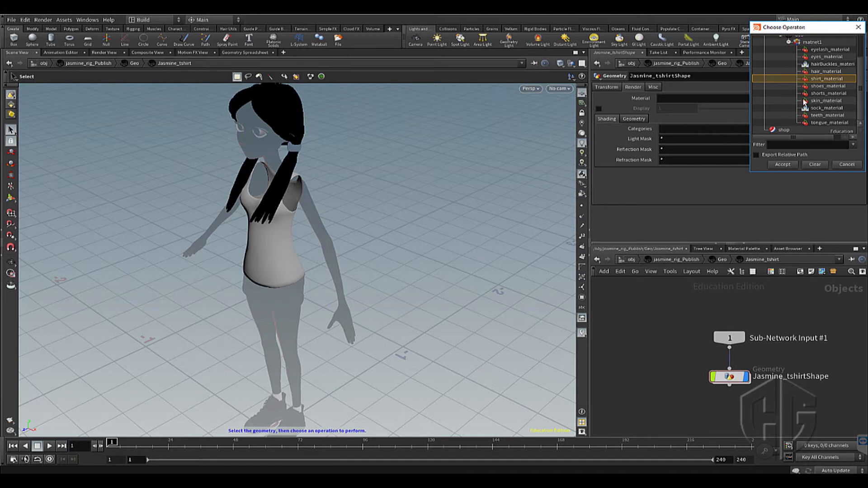
left_click(784, 167)
key("u")
middle_click_drag(728, 382, 779, 361)
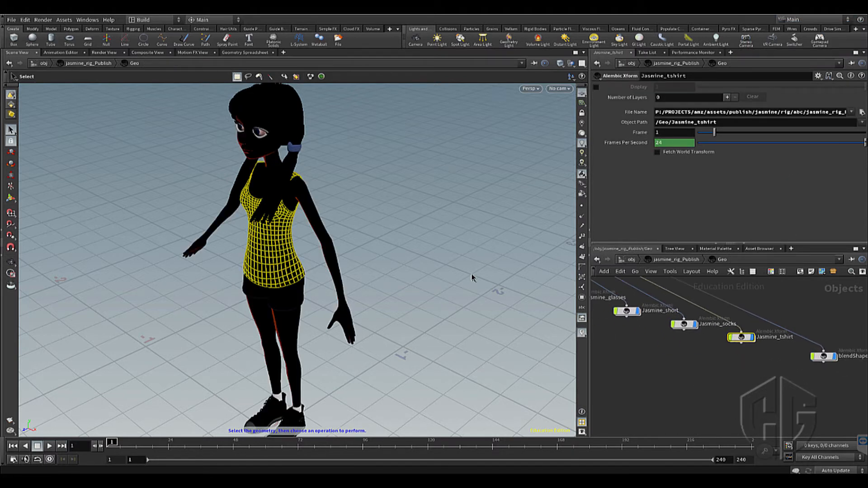
- Render a region around the whole Jasmine character in the viewport to check the assigned shaders
scroll(473, 277, "down", 2)
left_click(11, 274)
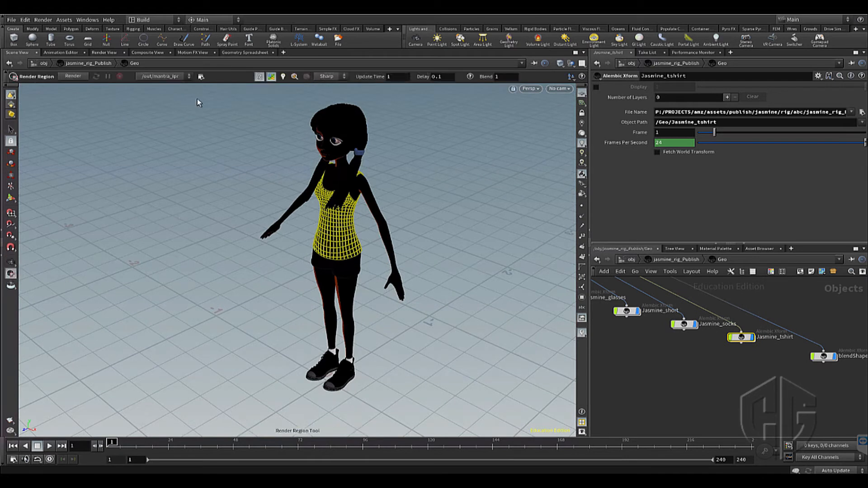
left_click_drag(212, 93, 455, 398)
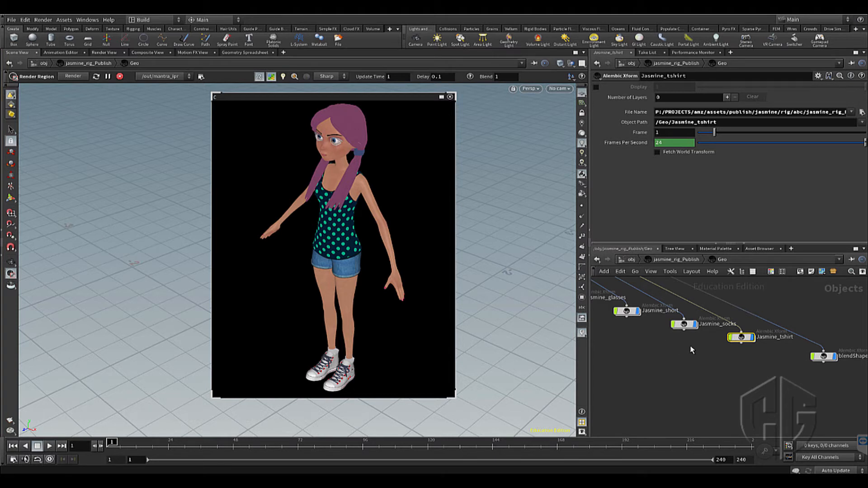
- At the object level, collapse the jasmine_rig_Publish Alembic archive into a subnet
scroll(759, 379, "down", 2)
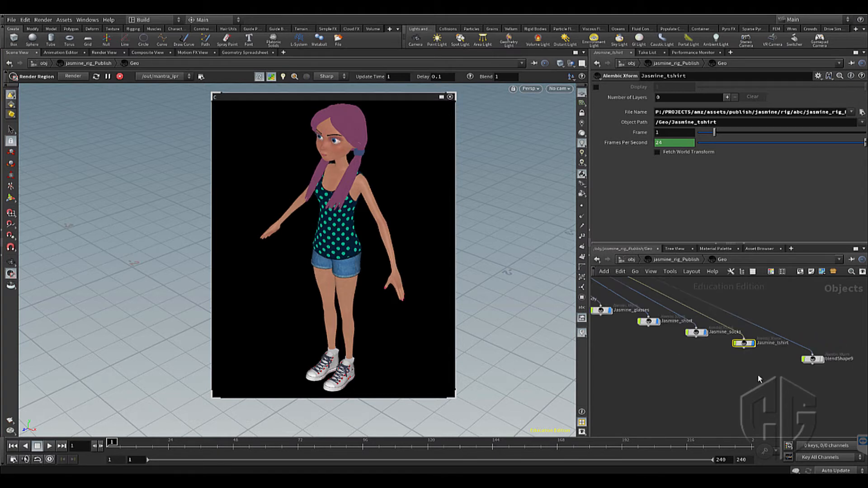
scroll(759, 379, "down", 4)
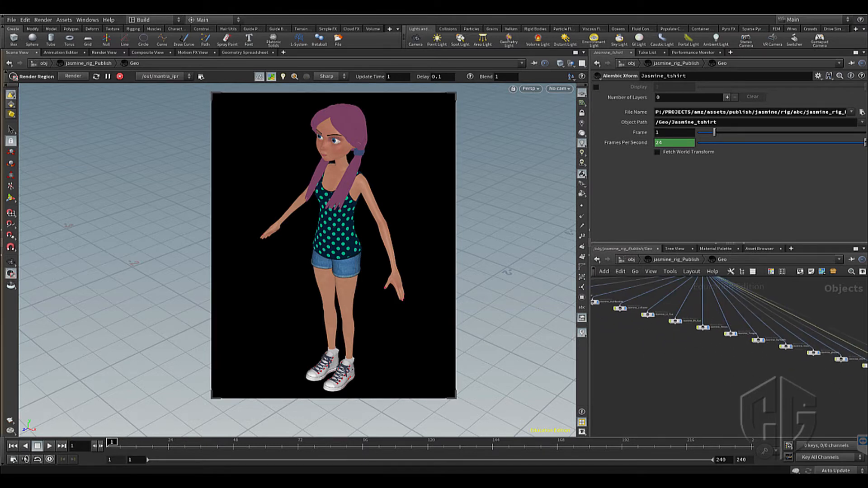
scroll(773, 372, "down", 5)
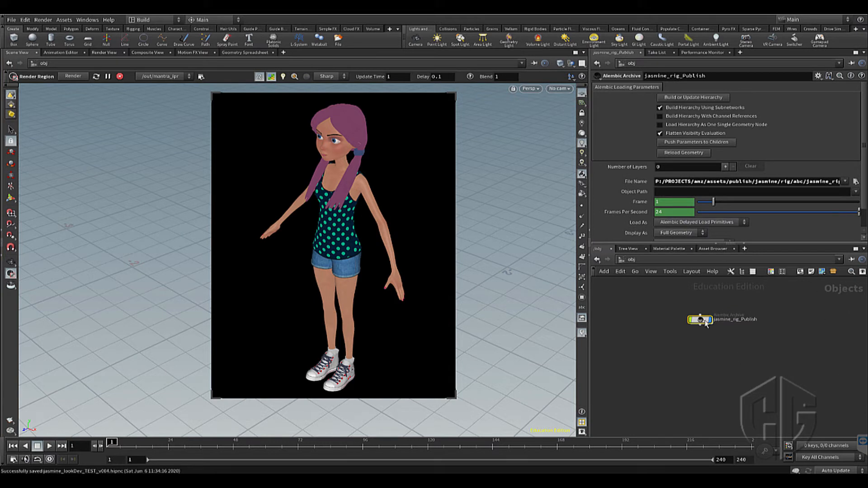
key("shift+c")
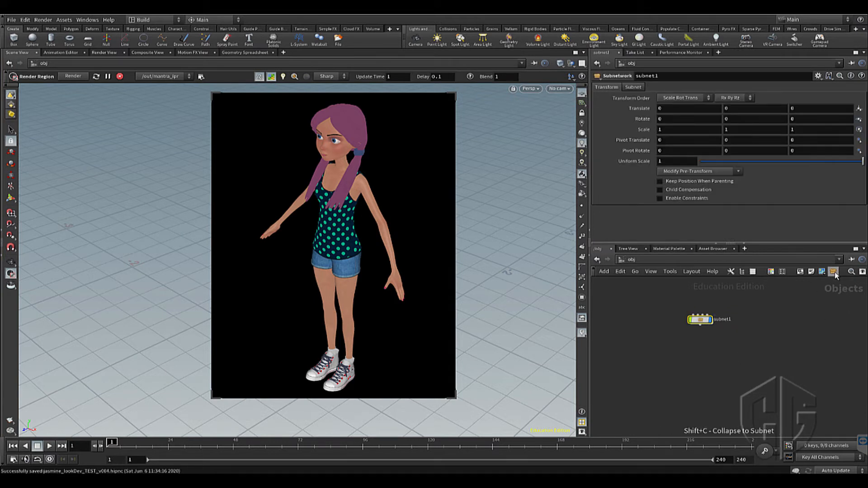
- Start creating a digital asset from subnet1 with the operator name jasmine_lookDev_v004
right_click(704, 321)
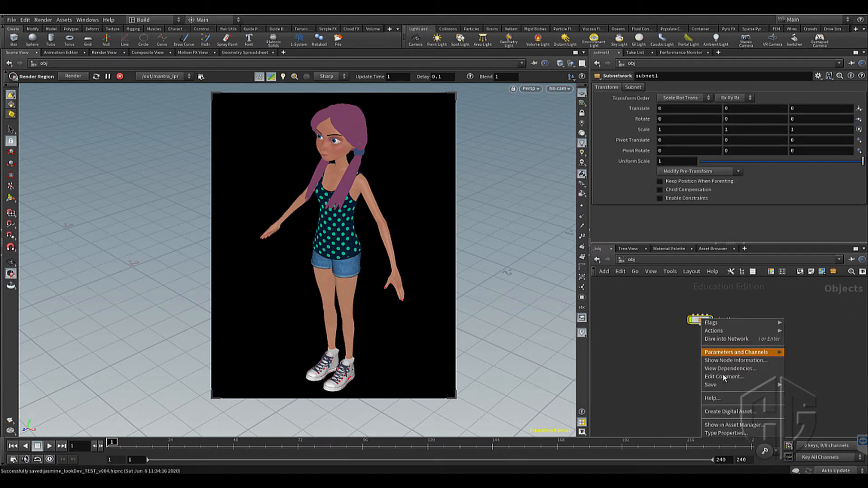
left_click(719, 412)
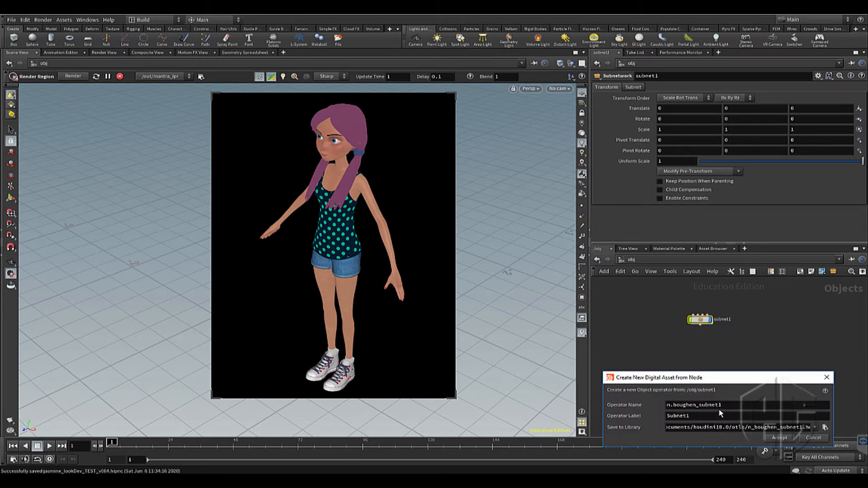
left_click_drag(732, 378, 690, 279)
double_click(652, 305)
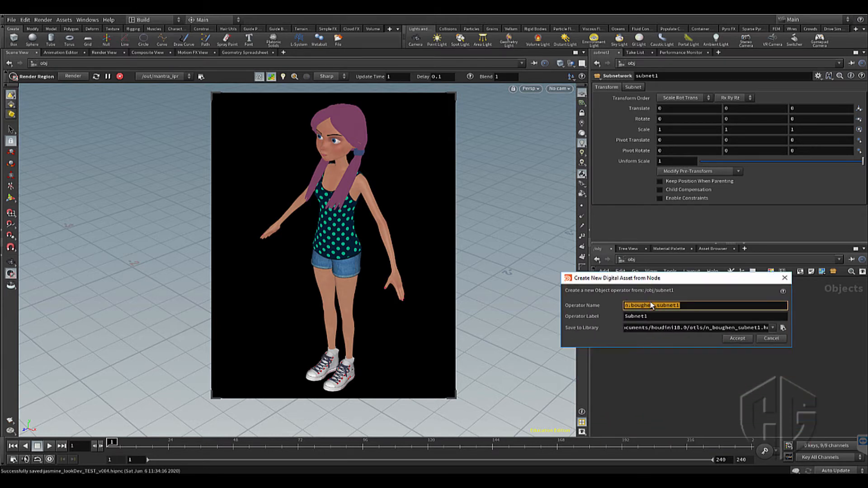
type("ja")
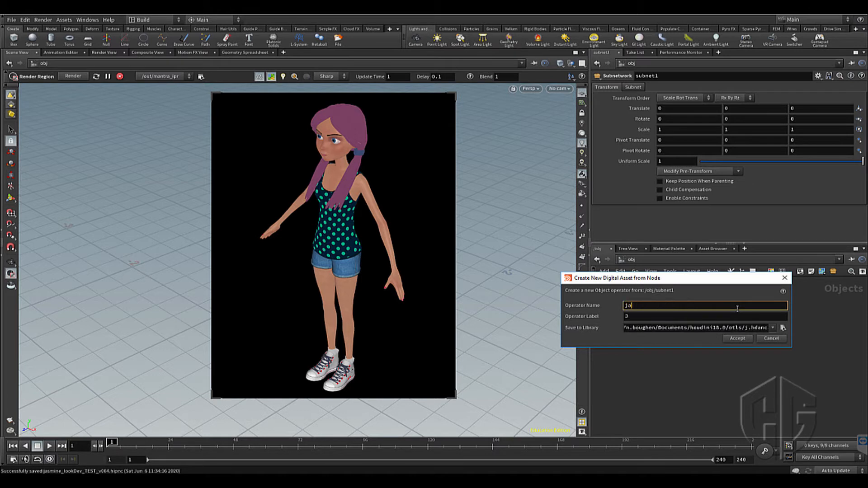
type("smine_lookDev_v")
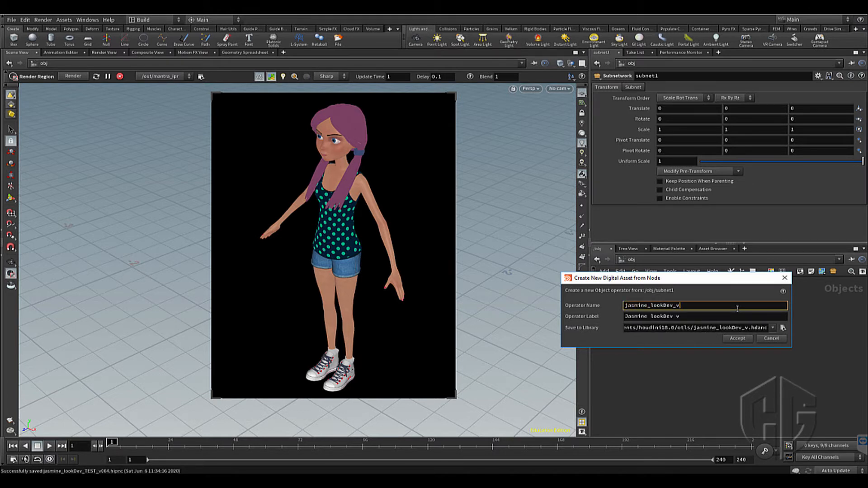
type("004")
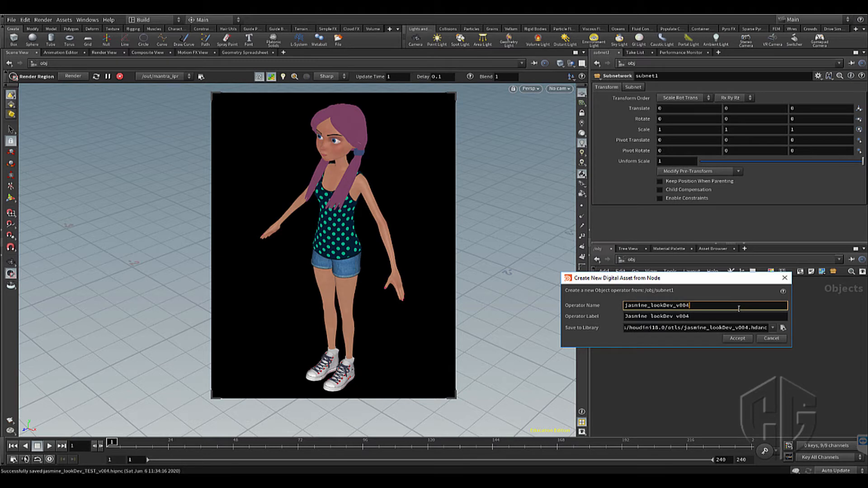
- Set the asset's library location to the P: drive project's assets/dev/jasmine/lookDev/hda folder, keeping the file name jasmine_lookDev_v004.hdanc
left_click(783, 328)
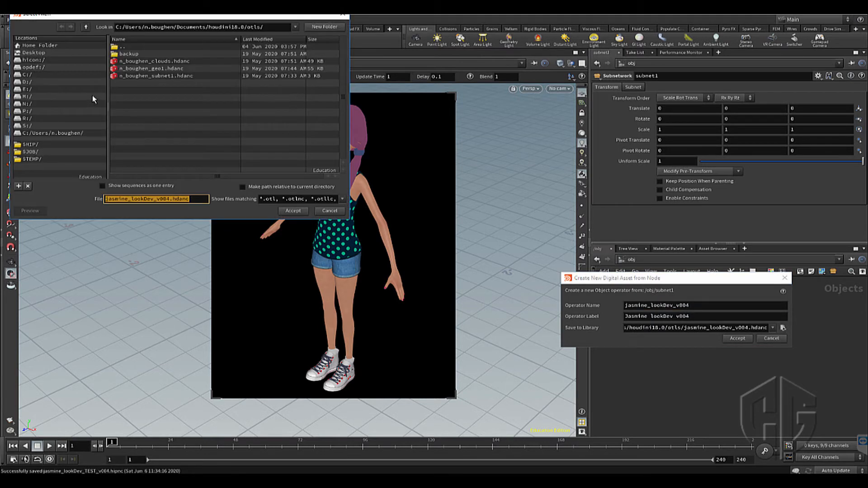
left_click(28, 111)
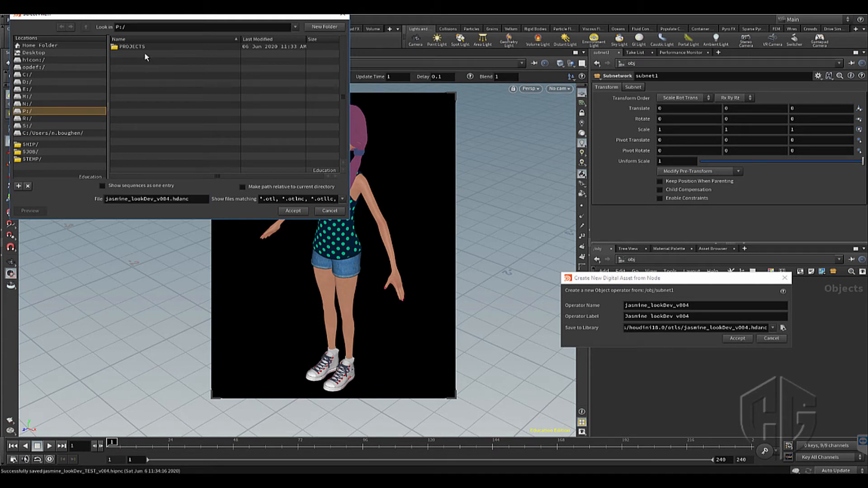
double_click(144, 50)
double_click(128, 55)
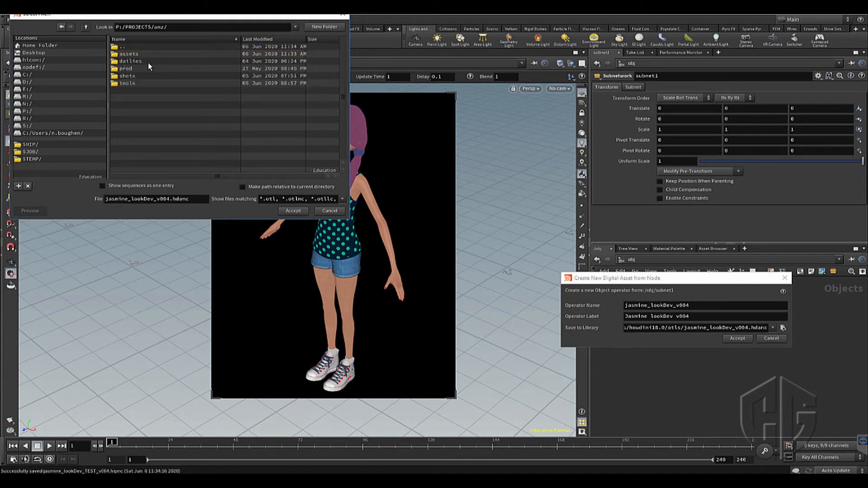
double_click(138, 55)
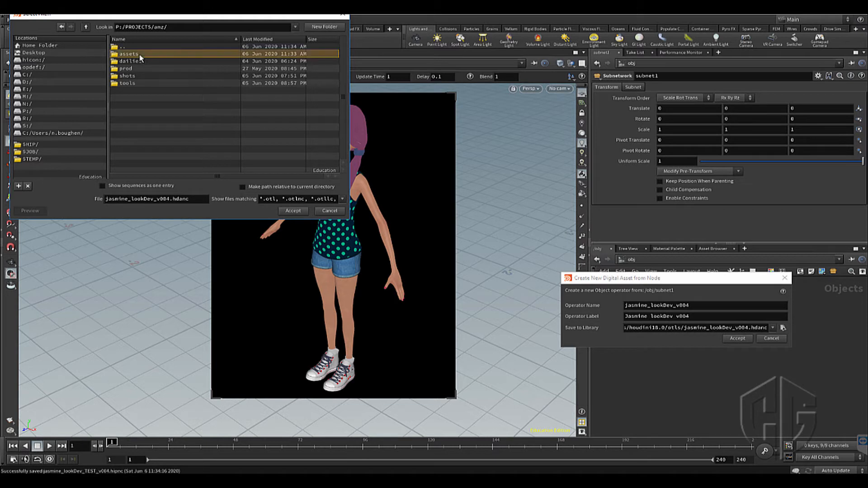
double_click(131, 56)
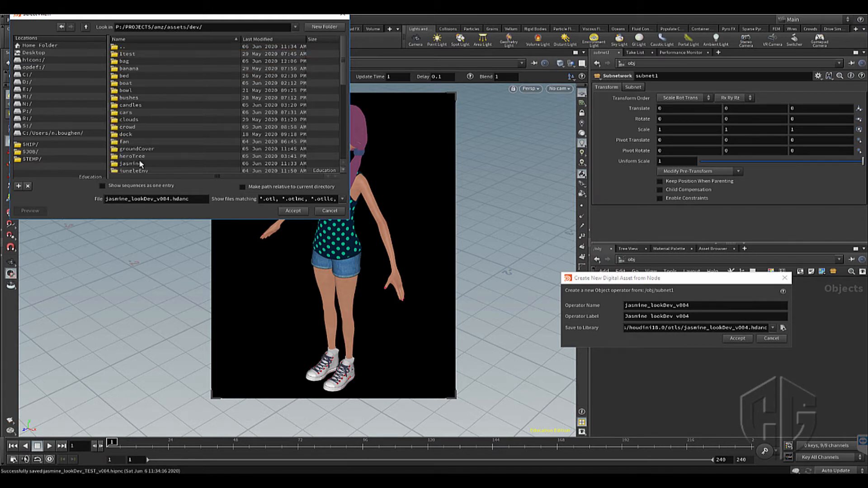
double_click(132, 156)
double_click(131, 48)
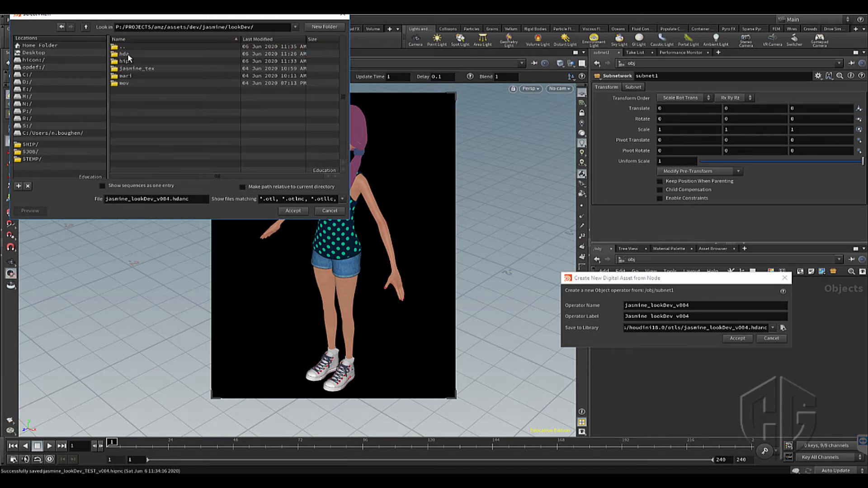
double_click(127, 54)
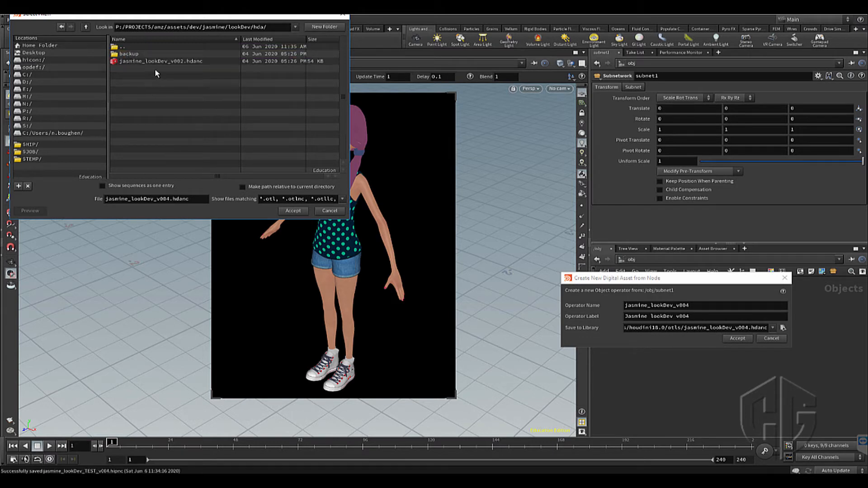
left_click(292, 211)
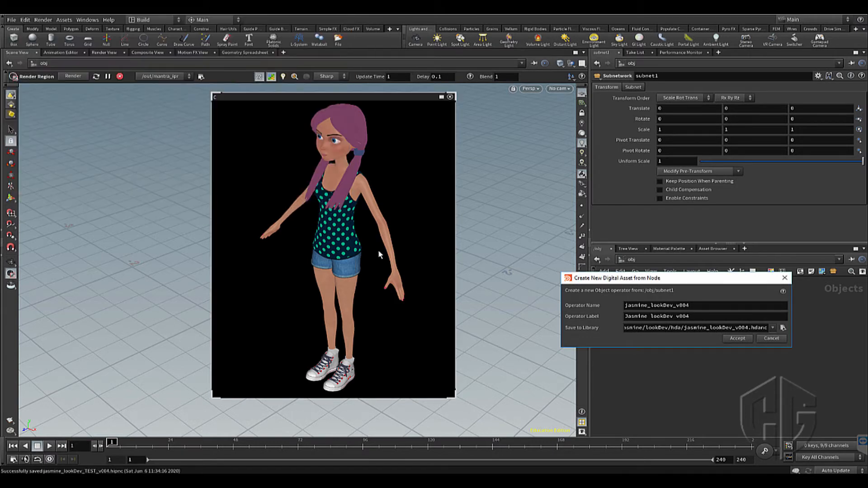
- Create the jasmine_lookDev_v004 digital asset and set its Maximum Inputs to 1
left_click(735, 339)
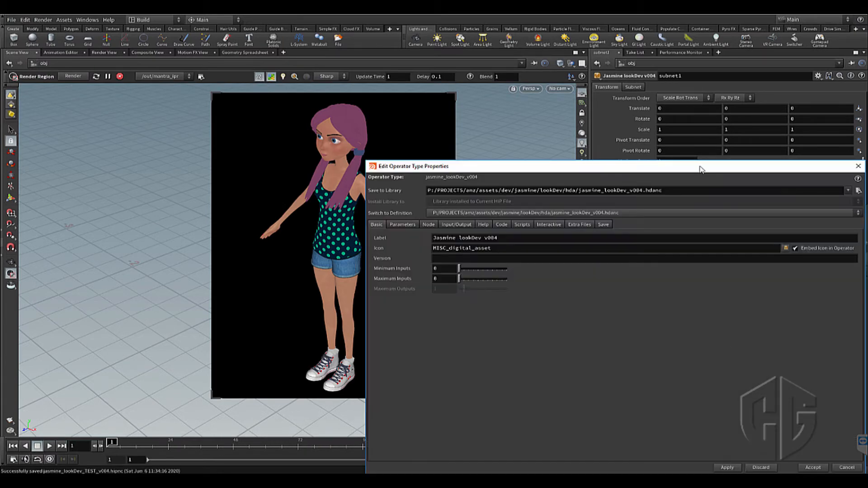
left_click_drag(698, 167, 435, 132)
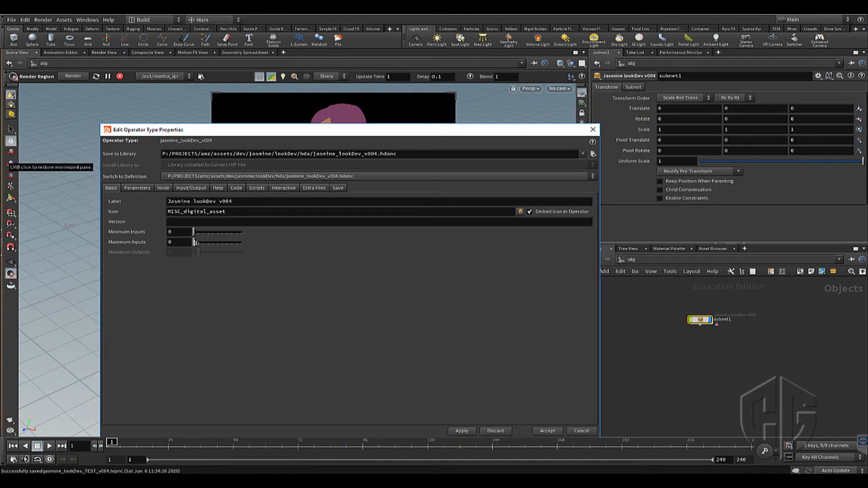
left_click_drag(194, 243, 198, 243)
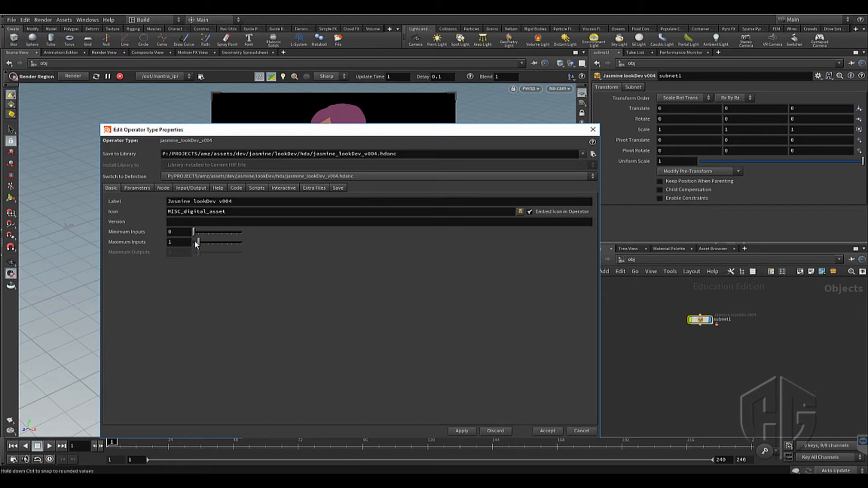
- Connect Sub-Network Input #1 to jasmine_rig_Publish inside subnet1 and apply the operator type properties
double_click(700, 320)
left_click_drag(737, 347, 738, 310)
left_click_drag(740, 380, 734, 321)
left_click_drag(739, 372, 735, 367)
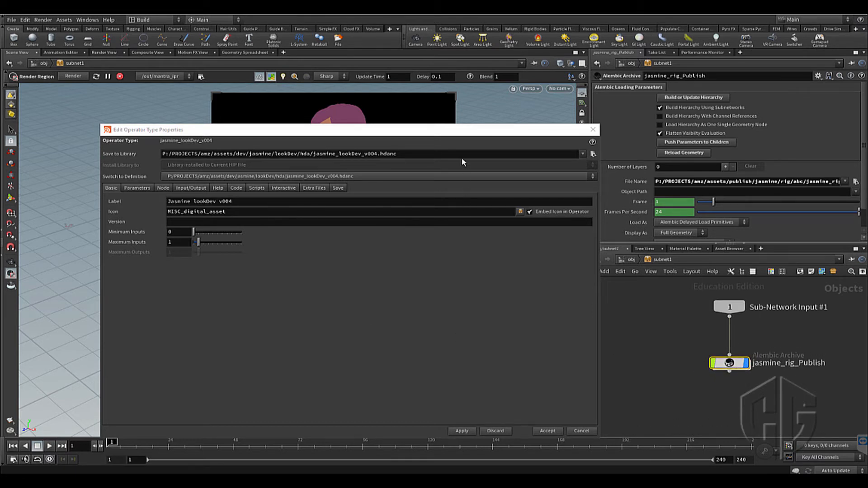
left_click_drag(450, 129, 448, 95)
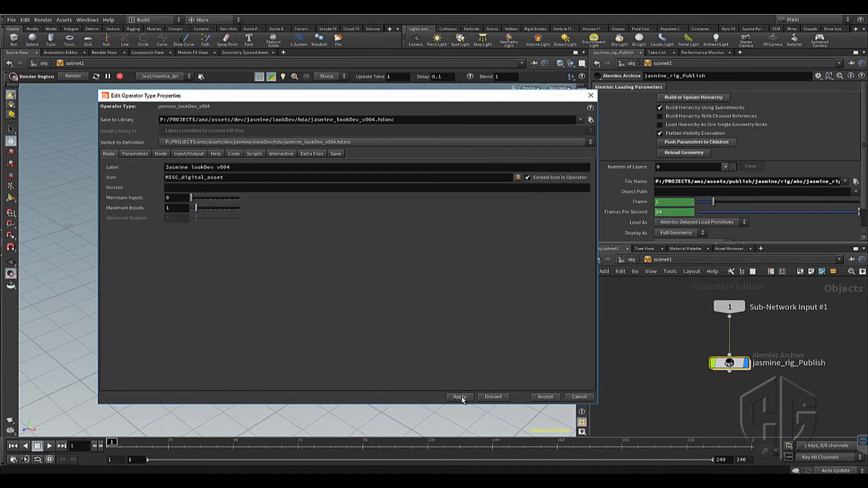
left_click(459, 397)
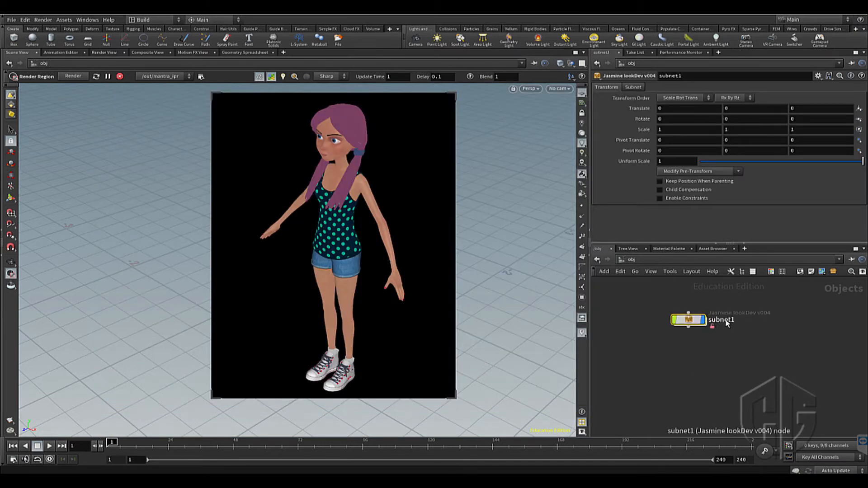
- Rename the subnet1 node to jasmine_lookDev_v004
double_click(726, 321)
double_click(740, 319)
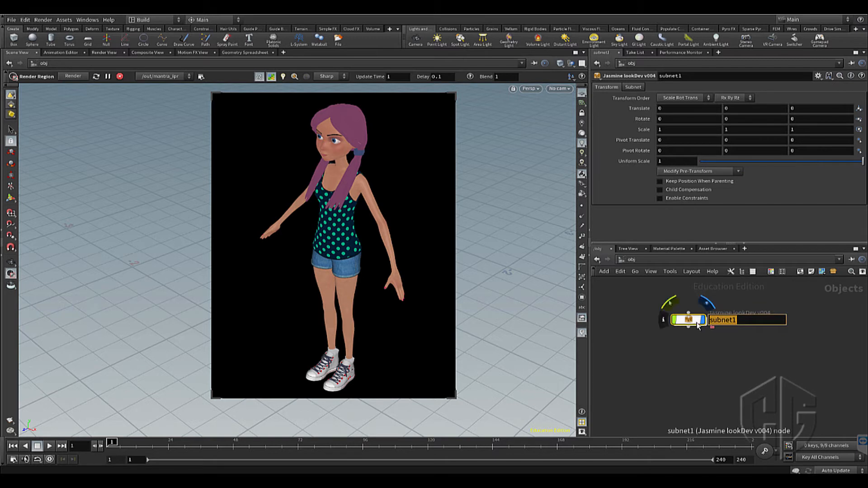
type("jasmine_lookDev")
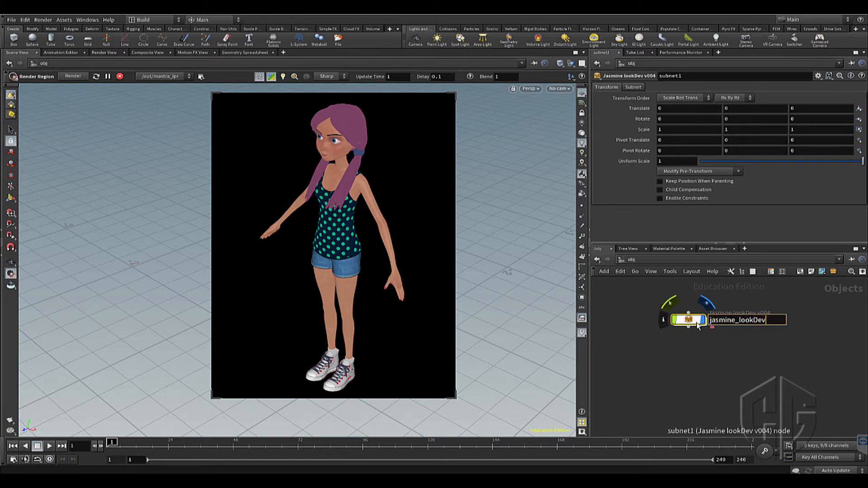
type("_v004")
key("Return")
- Save the node type of jasmine_lookDev_v004, and save the scene file
right_click(698, 326)
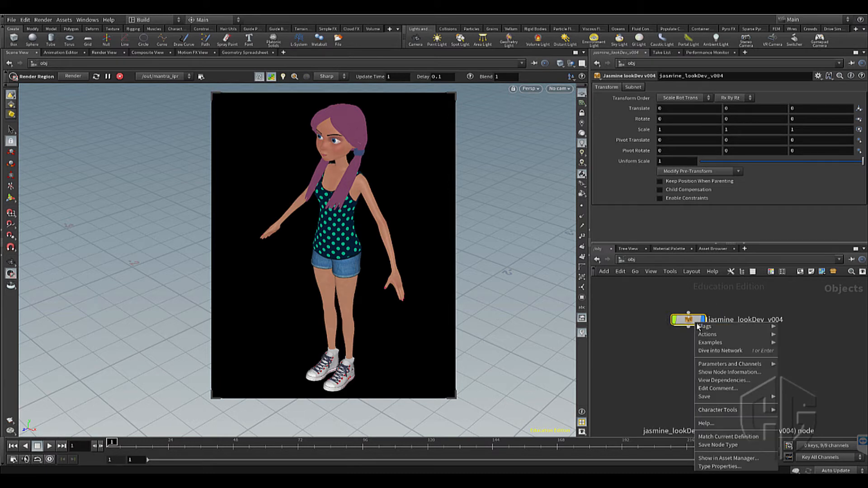
left_click(741, 447)
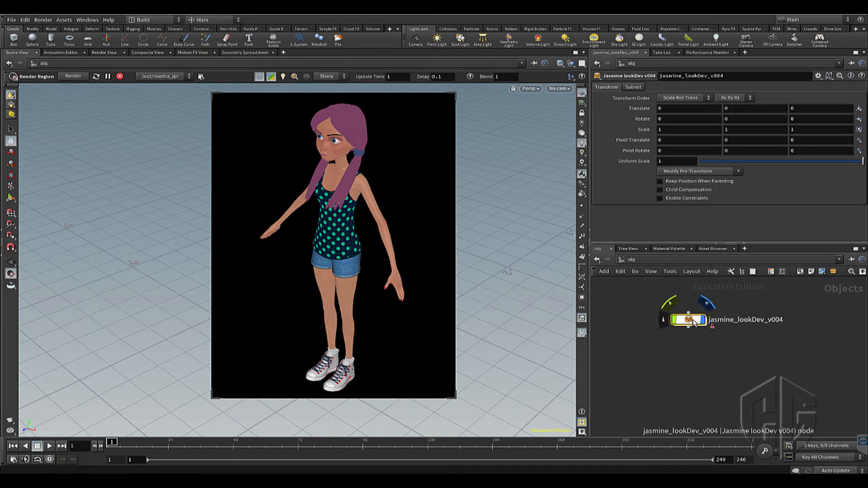
key("ctrl+s")
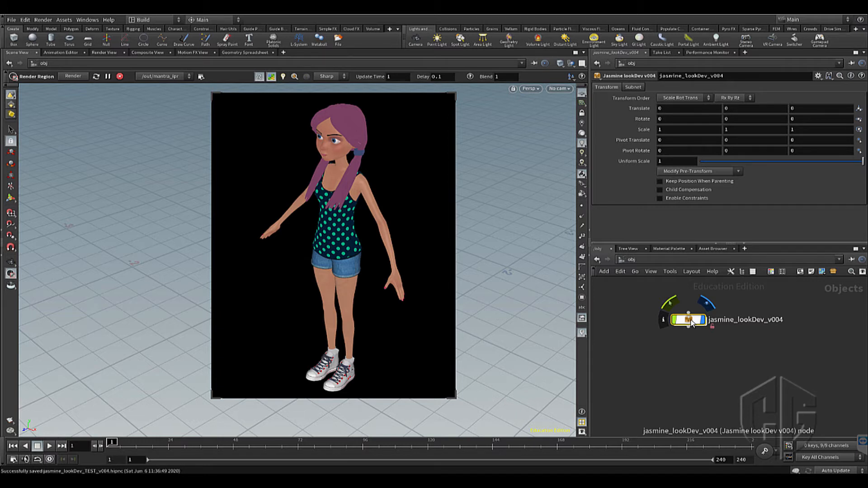
- Delete the jasmine_lookDev_v004 node from the scene and dismiss the render region
key("Delete")
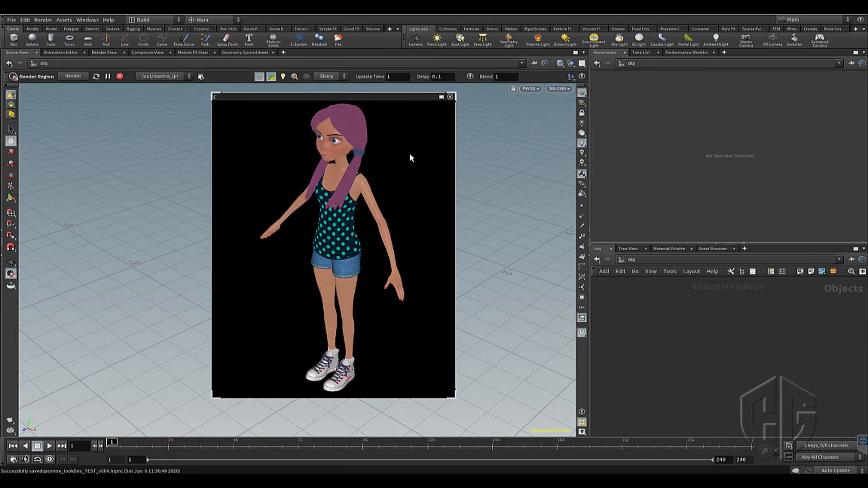
left_click(441, 97)
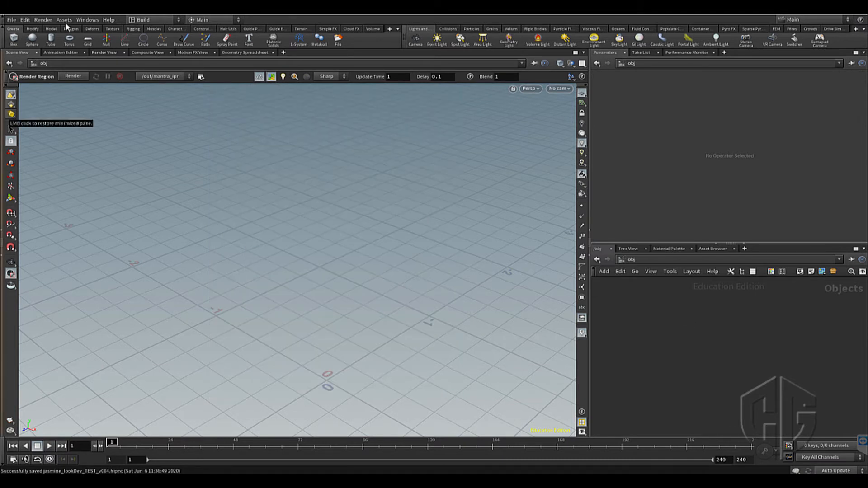
- Install the asset library jasmine_lookDev_v004.hdanc from the lookDev/hda folder for the current HIP file only and create its node
left_click(64, 20)
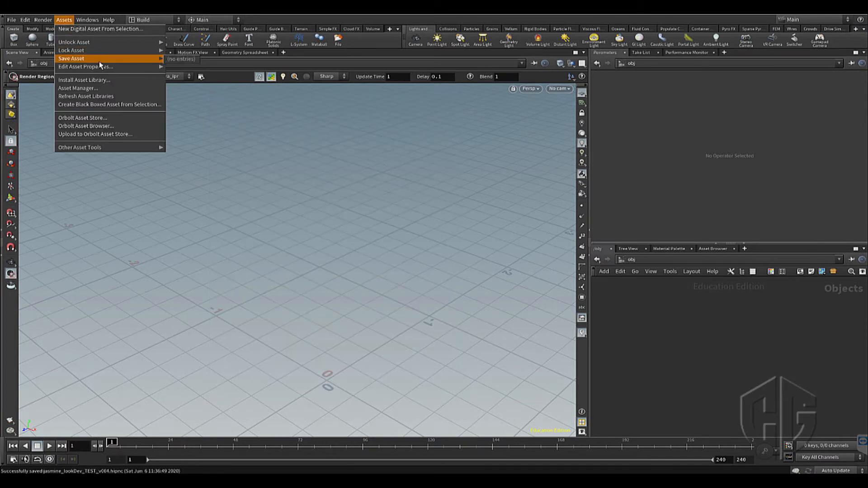
left_click(105, 79)
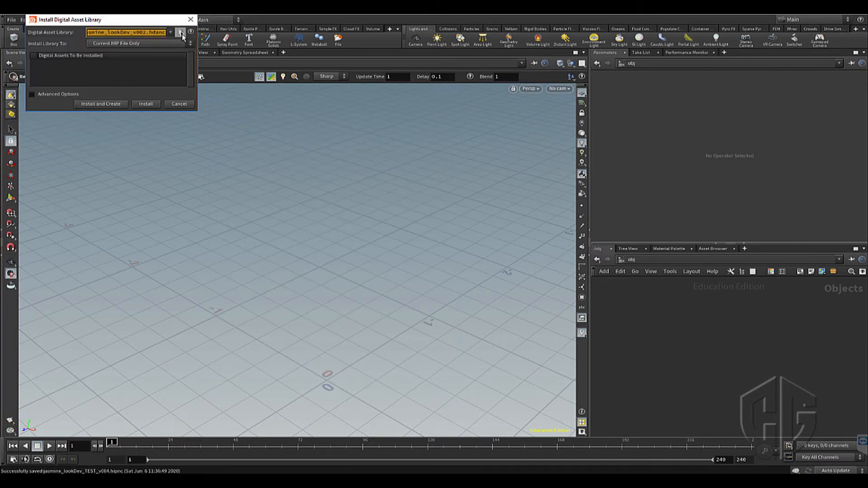
left_click(180, 32)
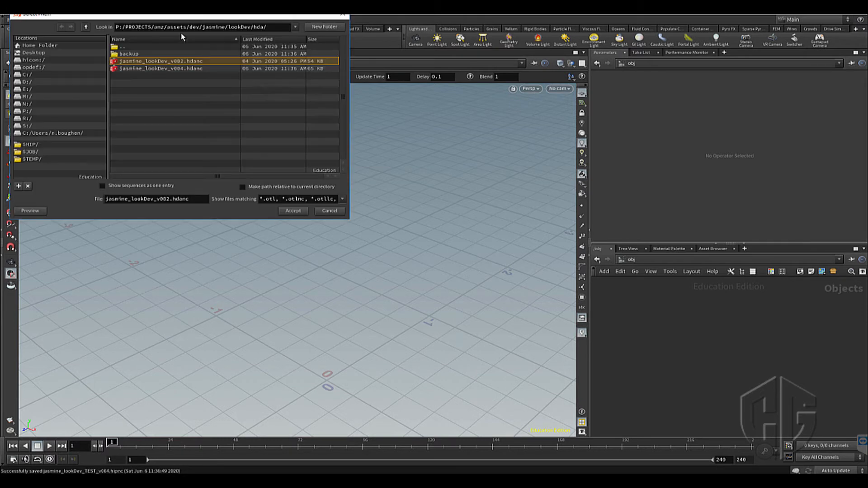
left_click(179, 69)
left_click(292, 211)
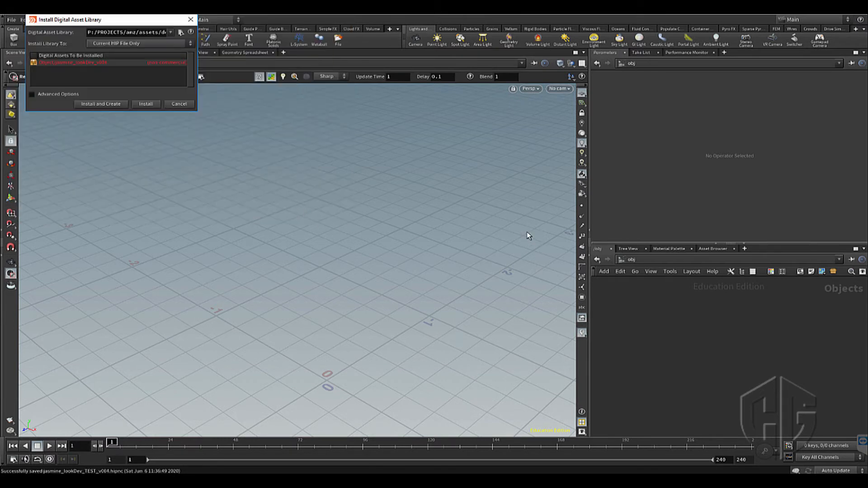
left_click(102, 104)
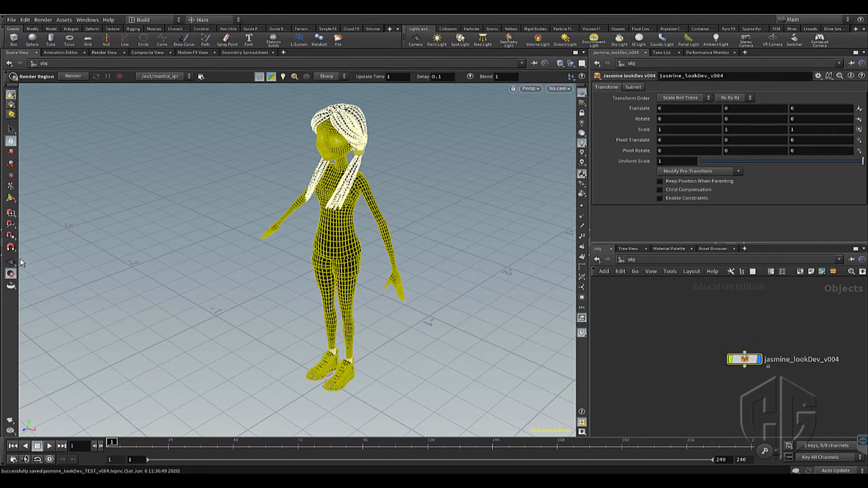
- Render a region around the whole character and check its shading from a slightly turned angle
left_click_drag(234, 93, 440, 403)
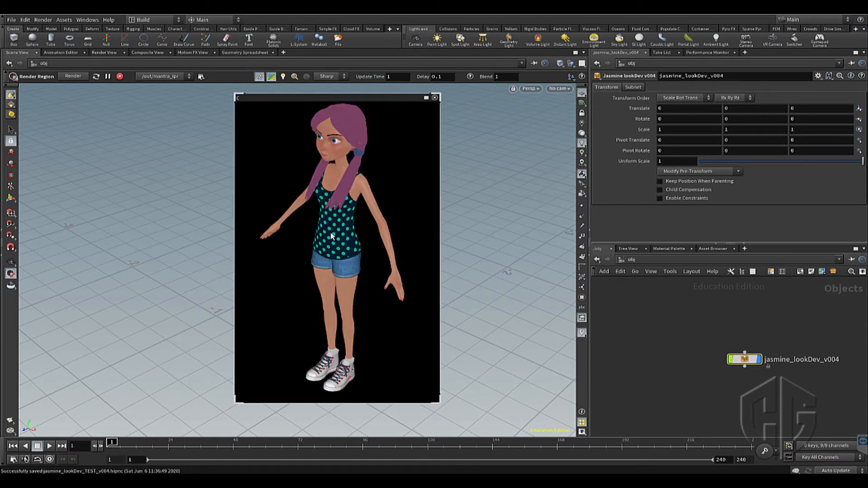
key("Escape")
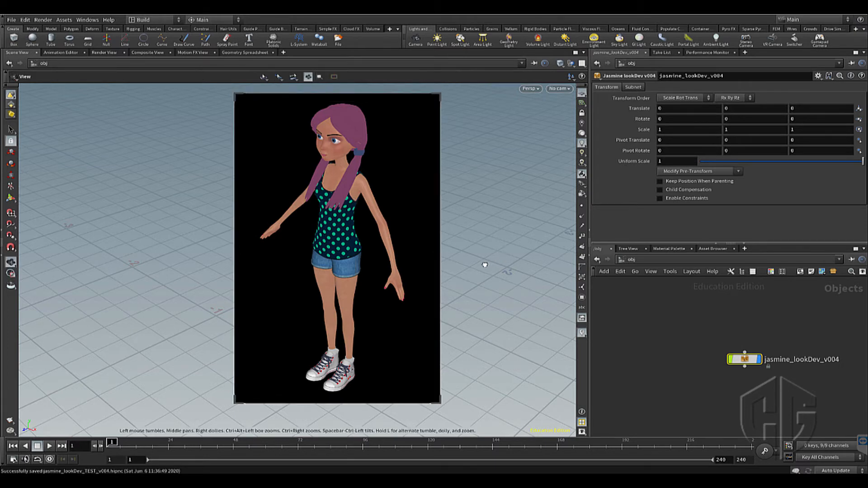
left_click_drag(480, 258, 487, 254, "alt")
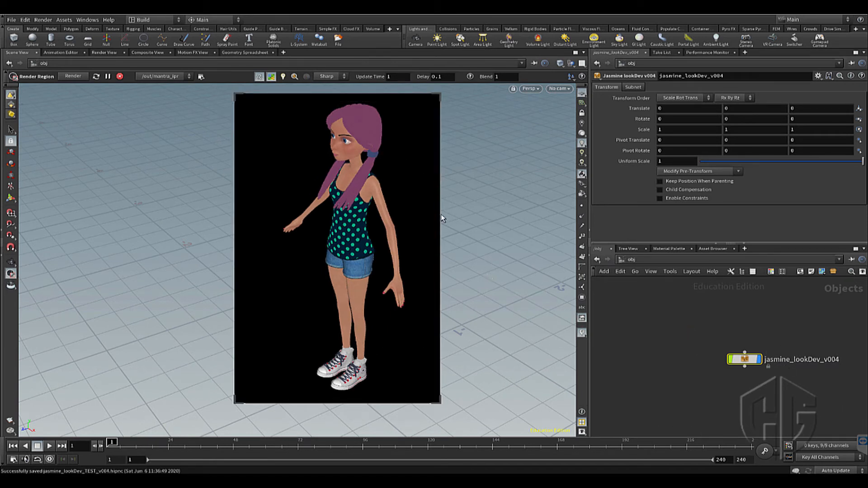
- Allow editing of the jasmine_lookDev_v004 asset's contents and enter its network
mouse_move(744, 359)
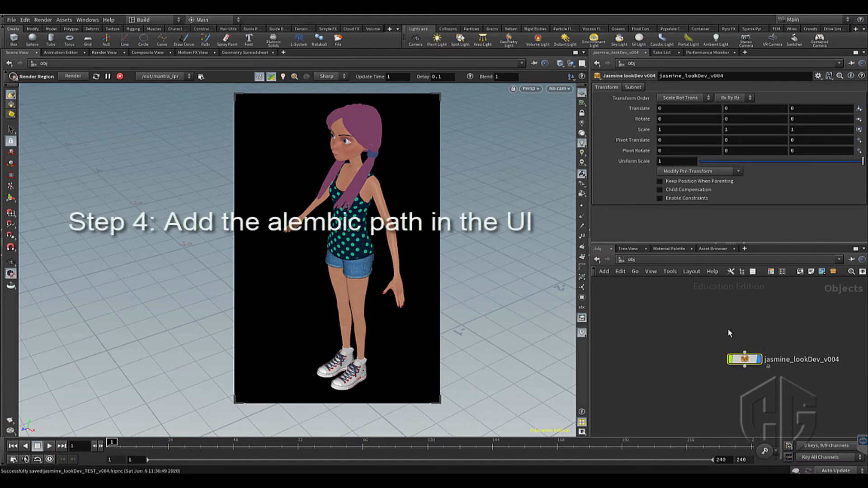
right_click(745, 363)
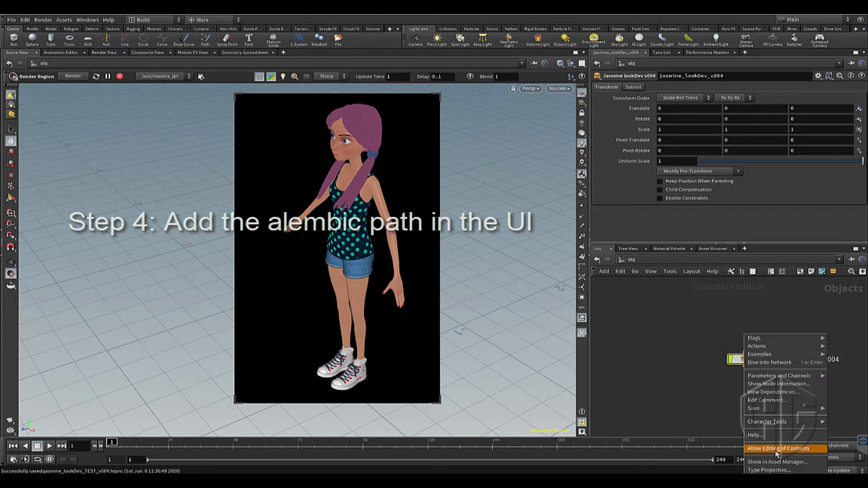
left_click(776, 449)
double_click(744, 360)
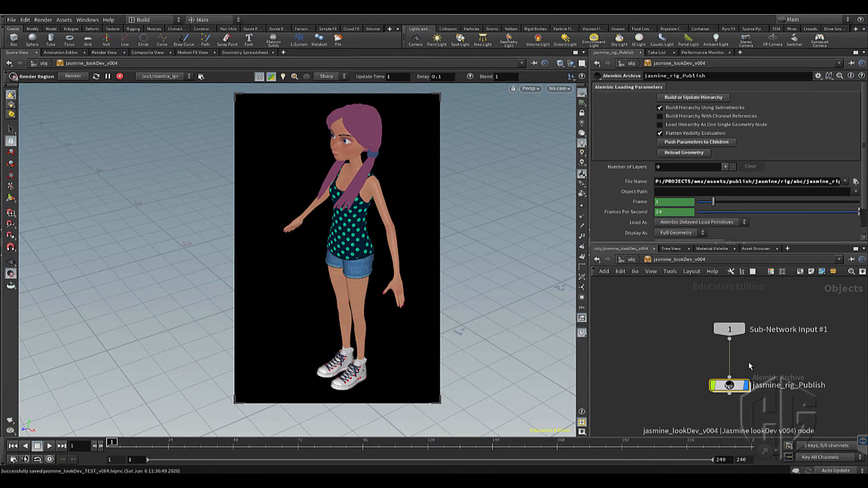
- Examine the full Alembic path in the File Name parameter of jasmine_rig_Publish, and return to the object level
mouse_move(741, 393)
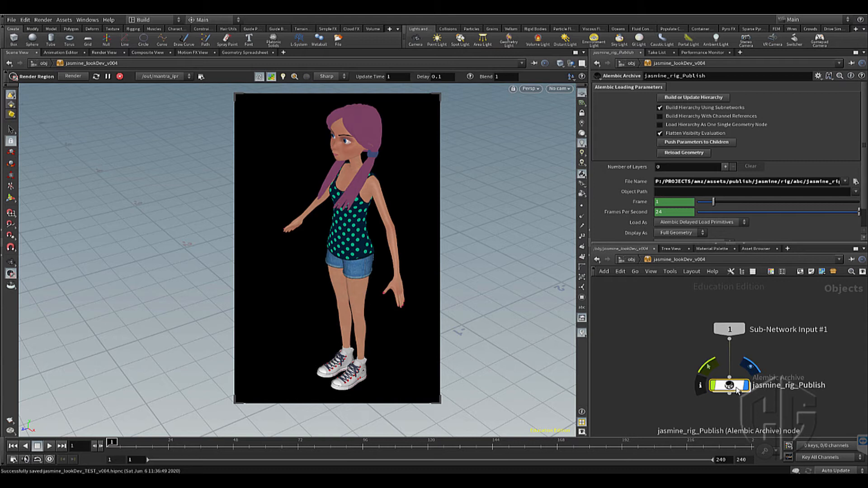
left_click(796, 182)
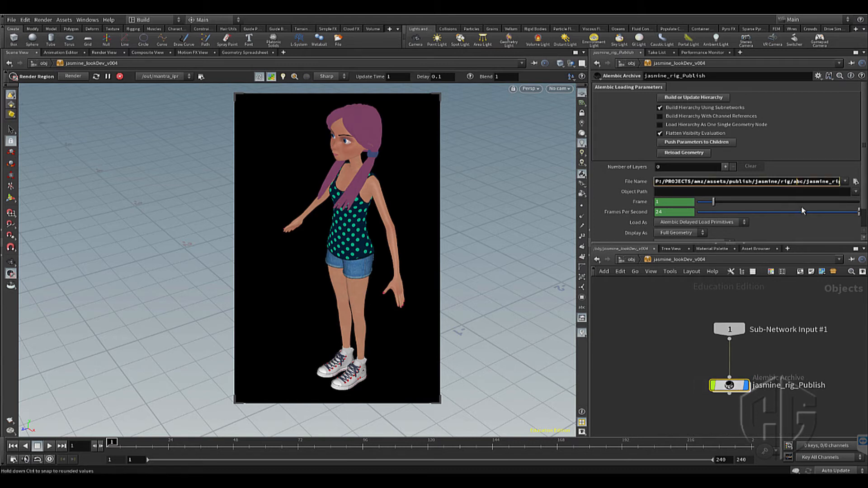
key("Right")
key("Right")
key("Right")
key("Right")
key("Right")
key("Right")
key("Right")
key("Right")
key("Right")
key("Right")
key("Right")
key("Right")
key("Right")
key("Right")
key("Right")
key("Right")
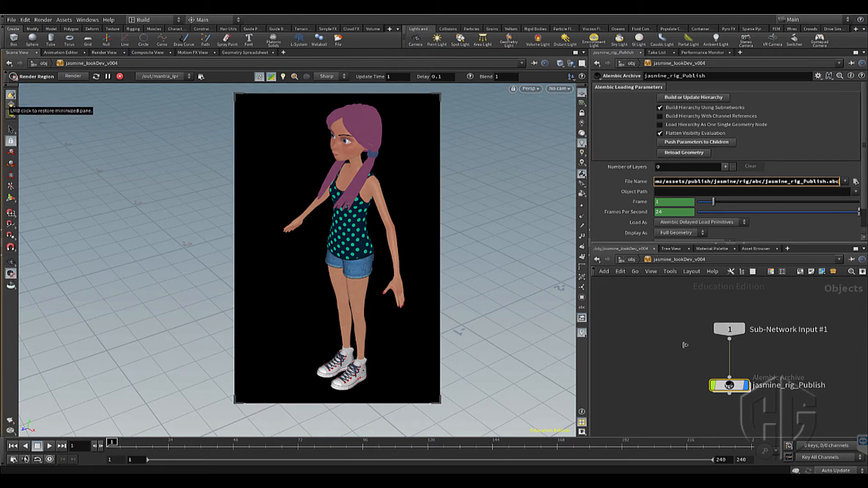
key("u")
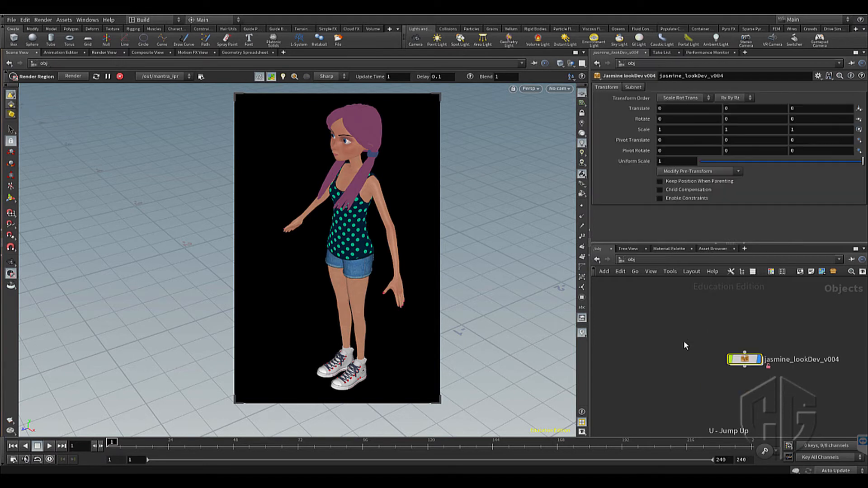
- Open the parameter settings in jasmine_lookDev_v004's type properties, collapse the Transform and Subnet folders, and compare them with the node's interface
right_click(752, 363)
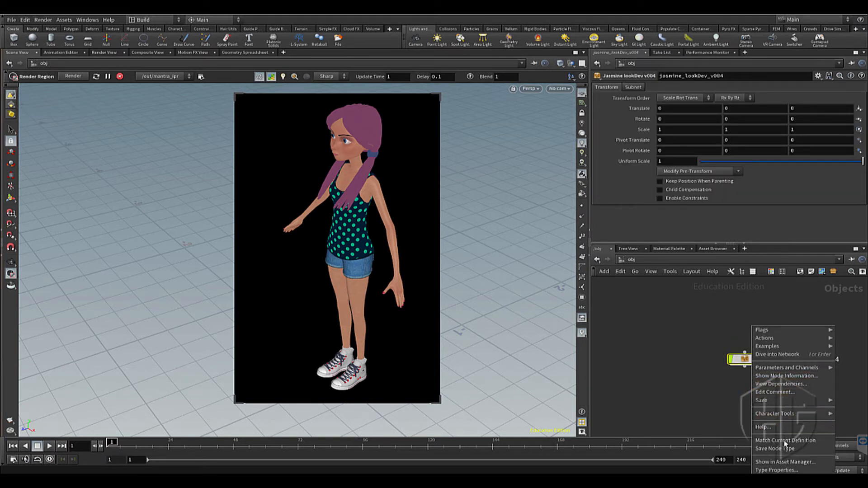
left_click(781, 470)
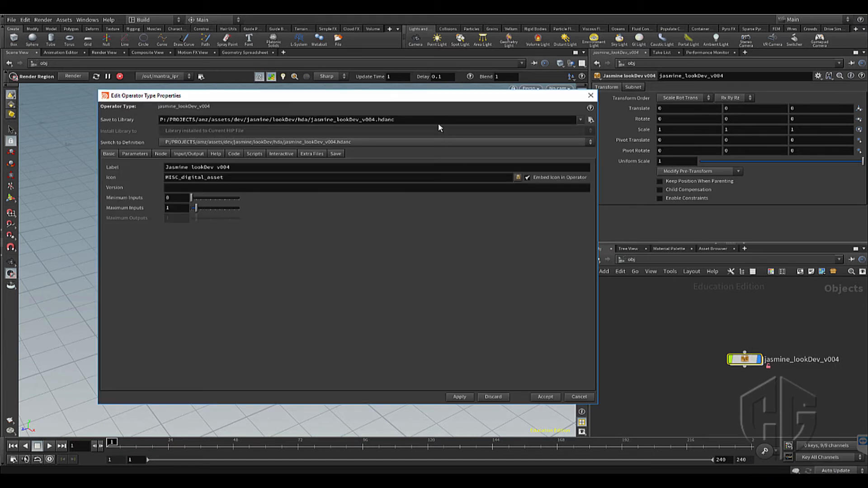
left_click_drag(432, 99, 382, 119)
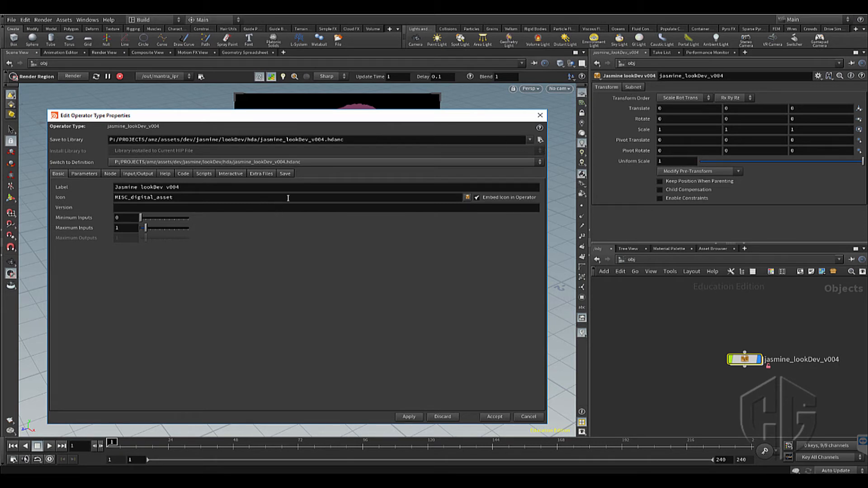
left_click(86, 174)
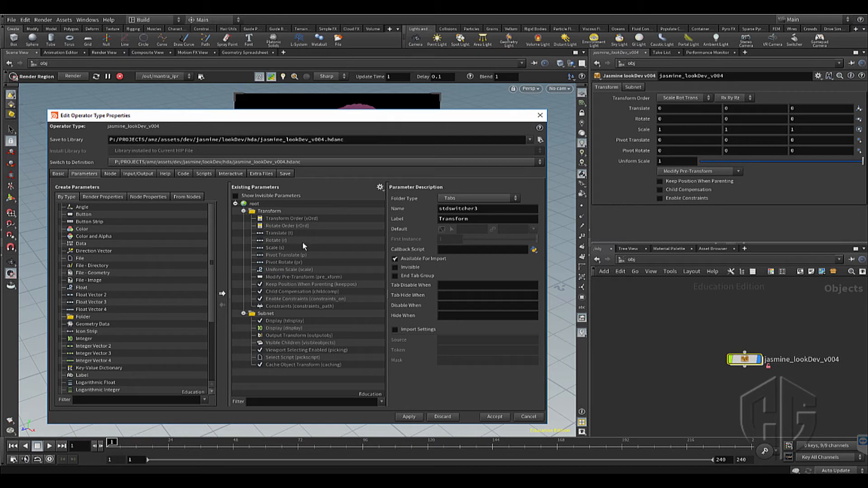
left_click(243, 211)
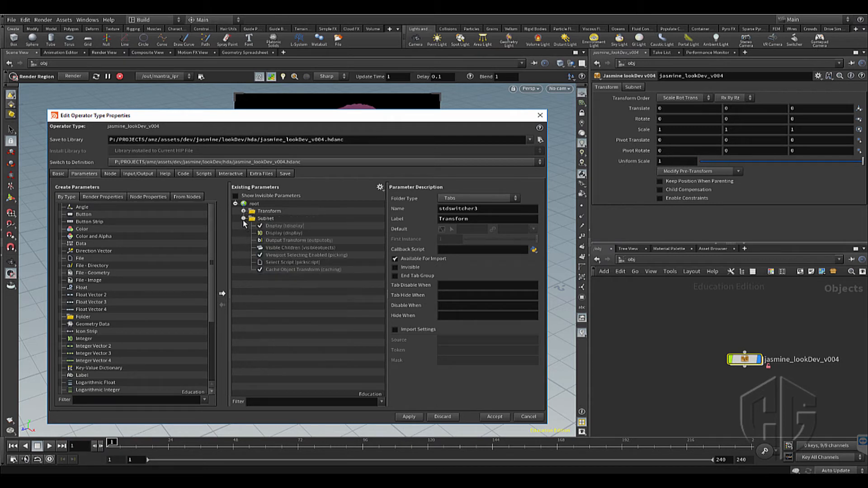
left_click(243, 218)
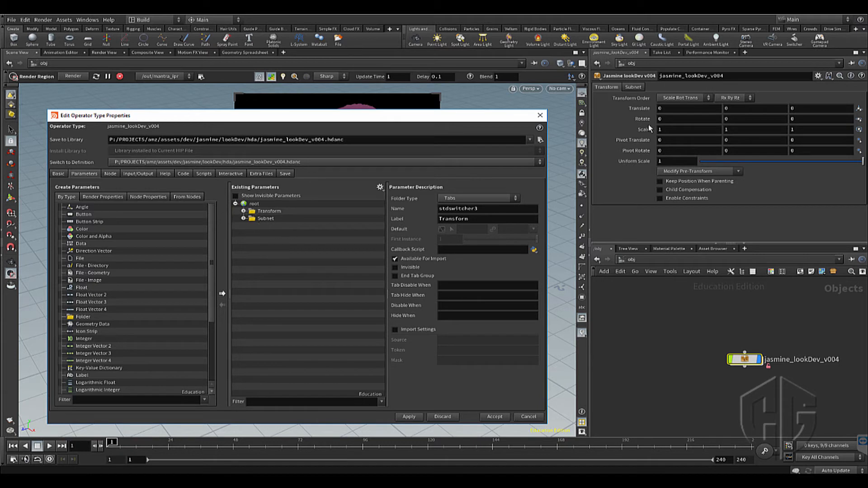
left_click(633, 87)
left_click(610, 87)
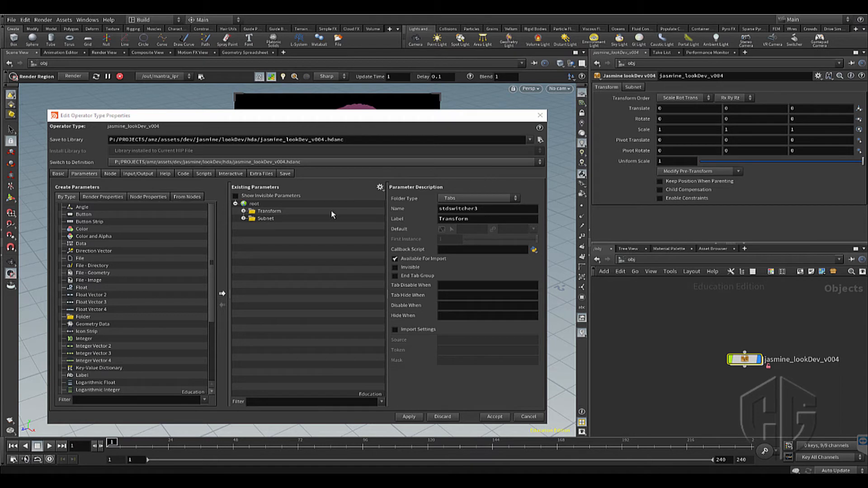
- Add a File parameter above the Transform folder of the asset's existing parameters and apply the change
left_click(73, 260)
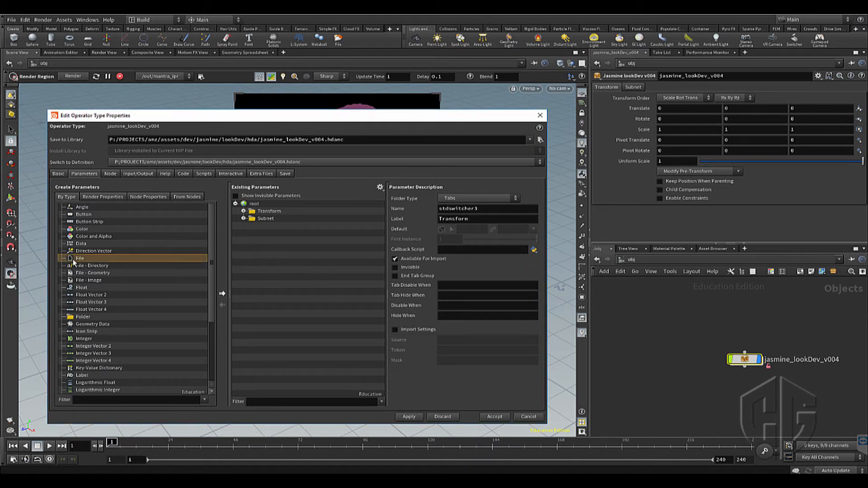
left_click_drag(71, 262, 262, 211)
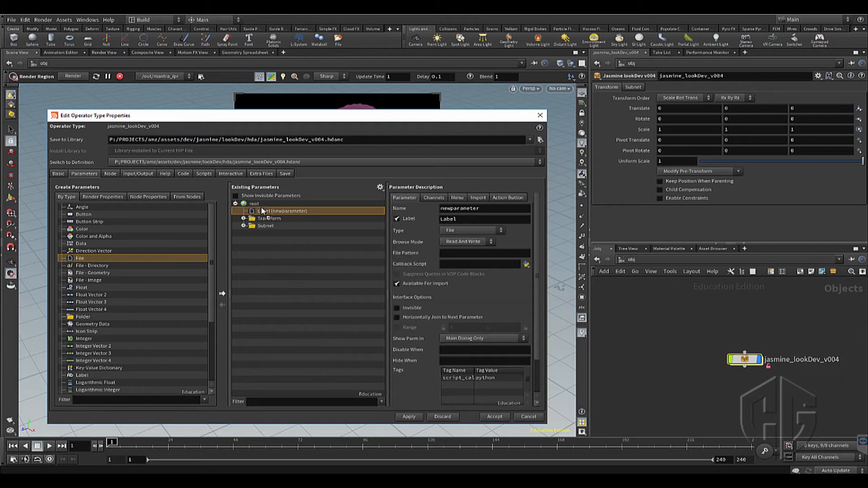
left_click(409, 417)
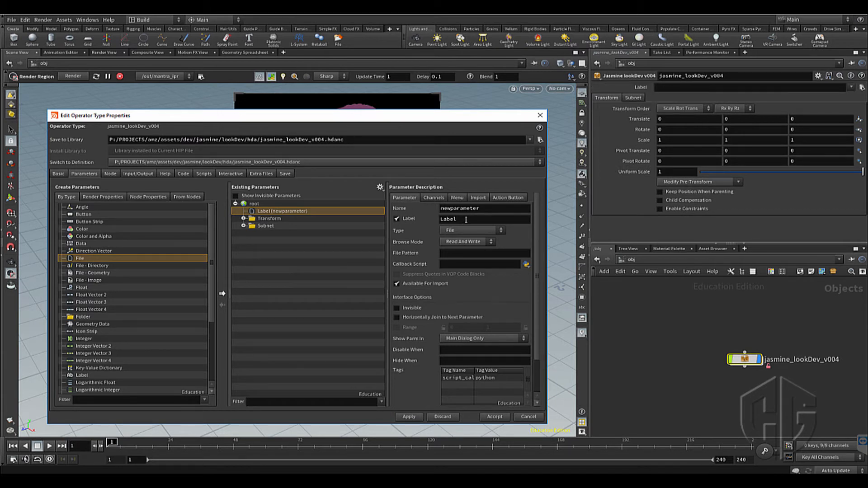
- Set the new file parameter's label to "Alembic Archive" and its name to Alembic_Archive
left_click_drag(439, 221, 424, 223)
type("A")
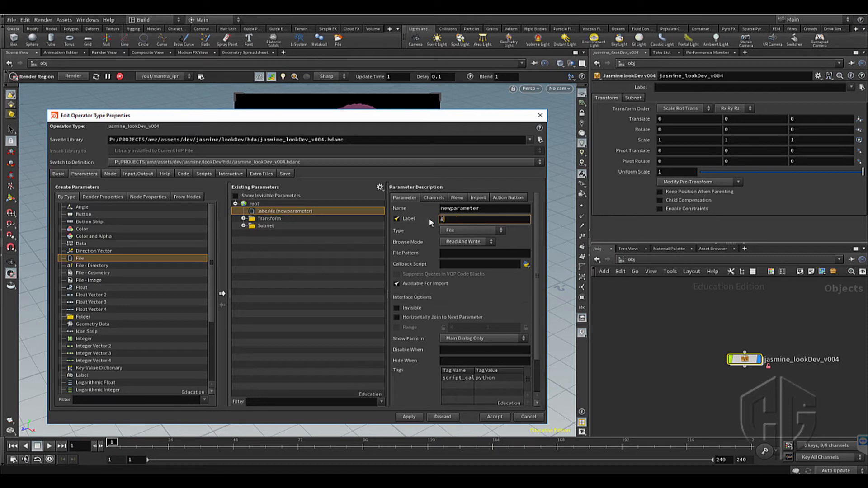
type("lembic Archive")
left_click_drag(441, 219, 440, 219)
key("ctrl+c")
double_click(492, 208)
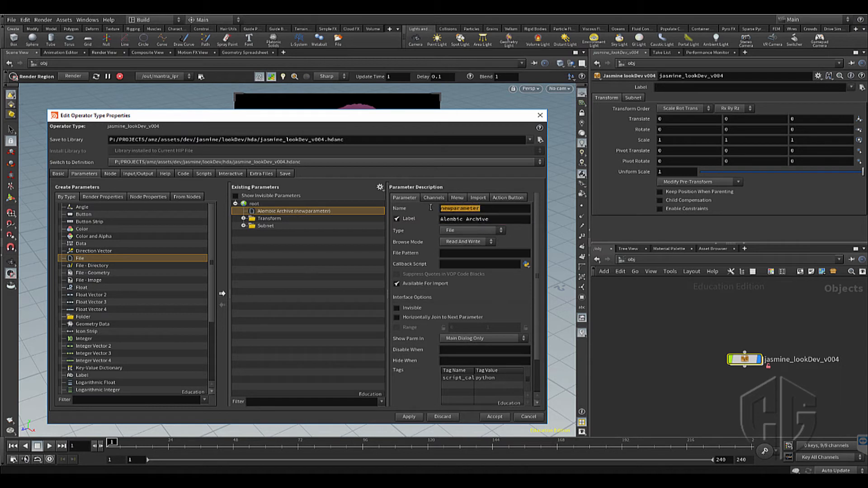
key("ctrl+v")
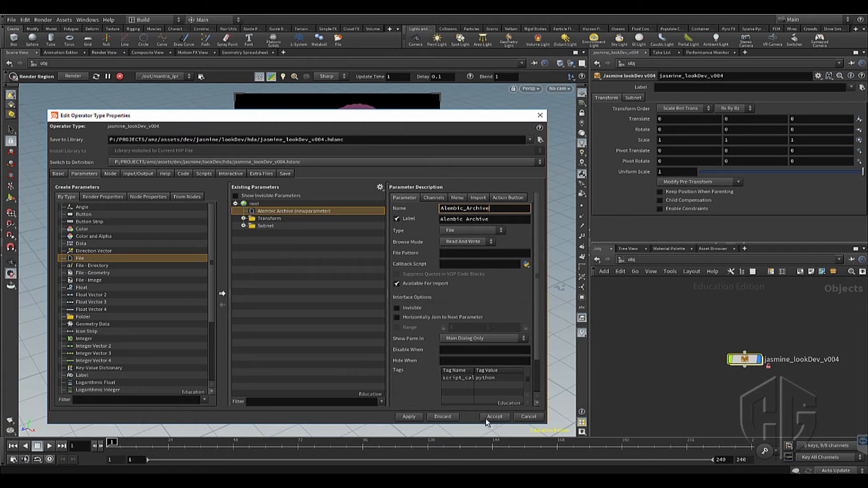
- Apply the Alembic Archive parameter's new label and name to the asset's type properties
left_click(409, 418)
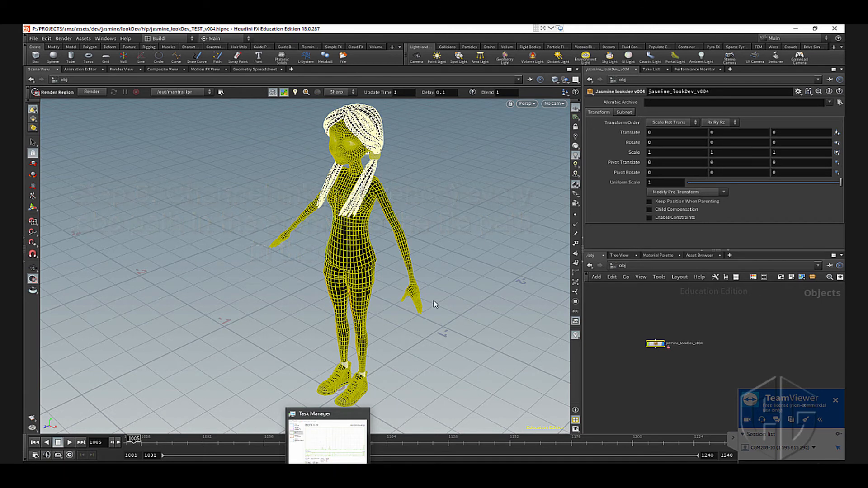
- Examine the File Name parameters of jasmine_rig_Publish, Geo, Braid and BraidShape inside jasmine_lookDev_v004, and return to the object level
double_click(655, 345)
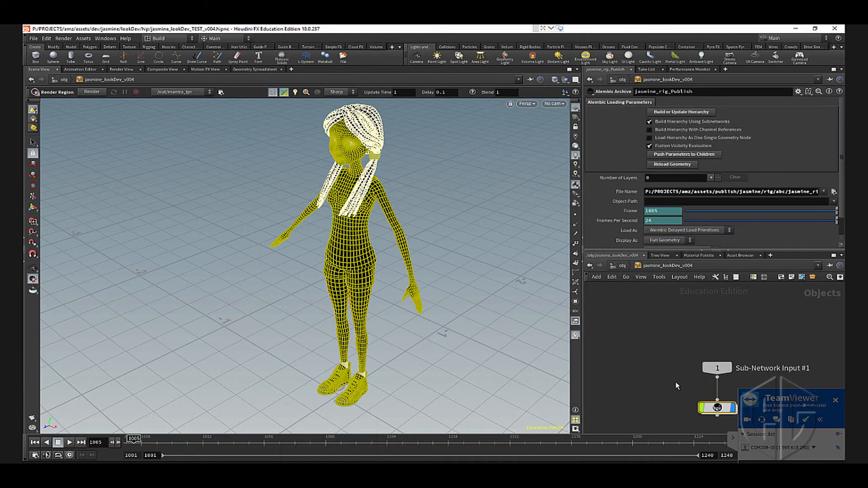
scroll(676, 382, "up", 3)
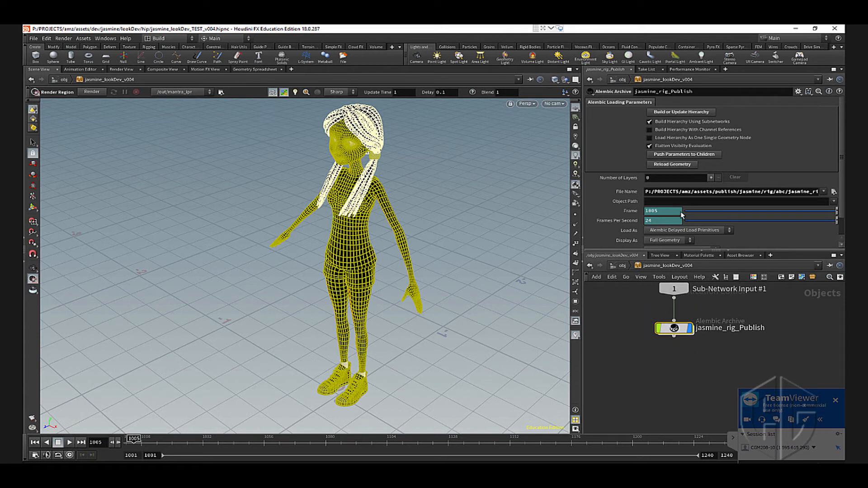
double_click(673, 331)
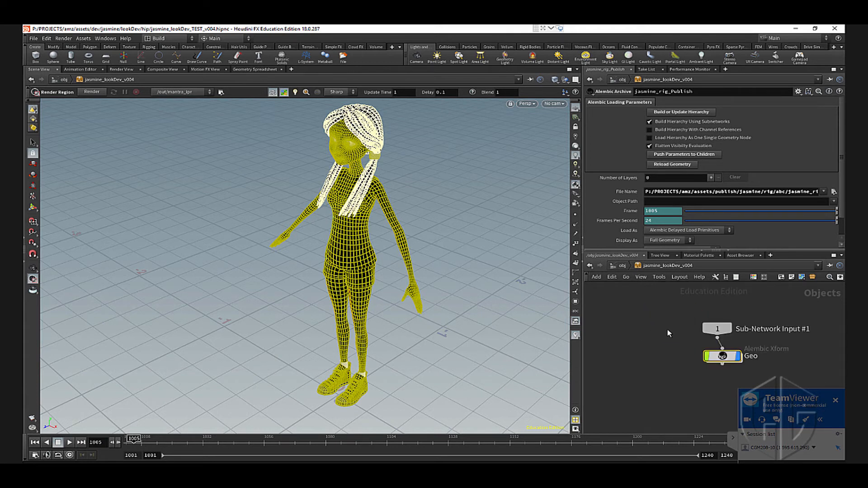
left_click_drag(725, 357, 709, 356)
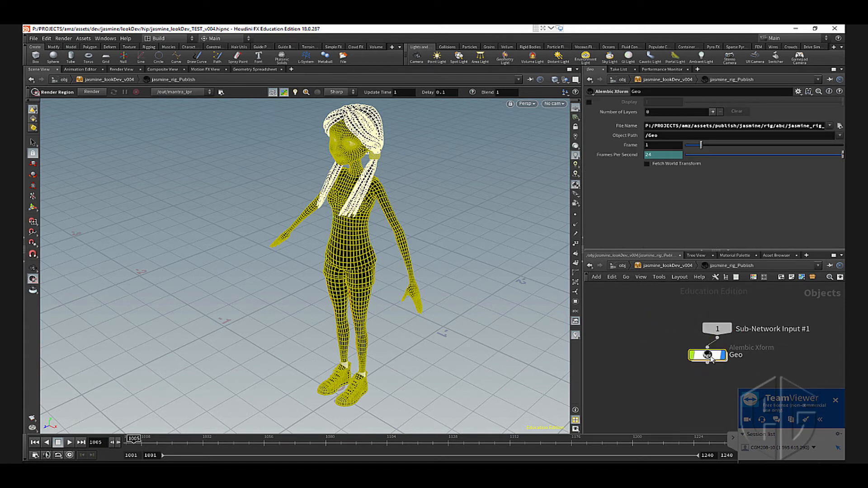
middle_click_drag(668, 360, 625, 325)
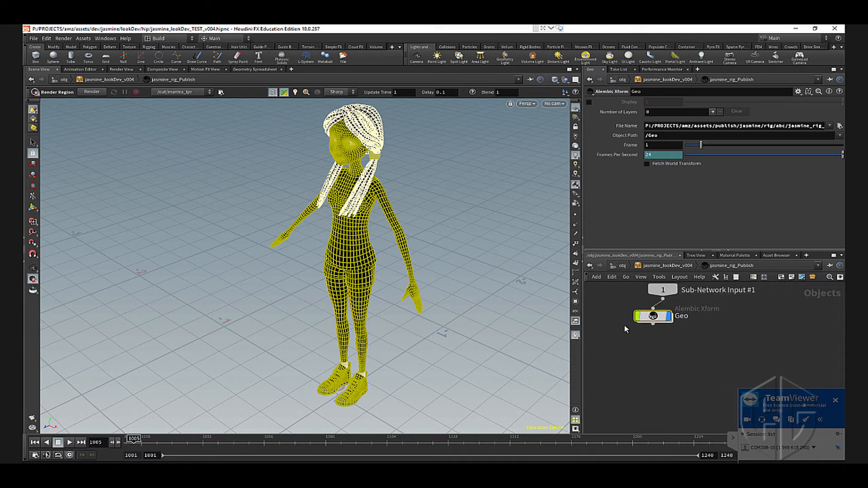
double_click(656, 316)
scroll(684, 330, "up", 6)
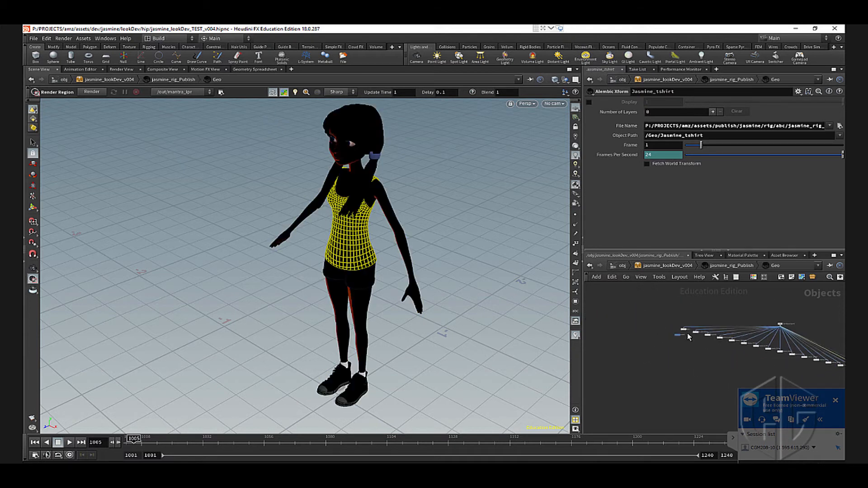
left_click(682, 328)
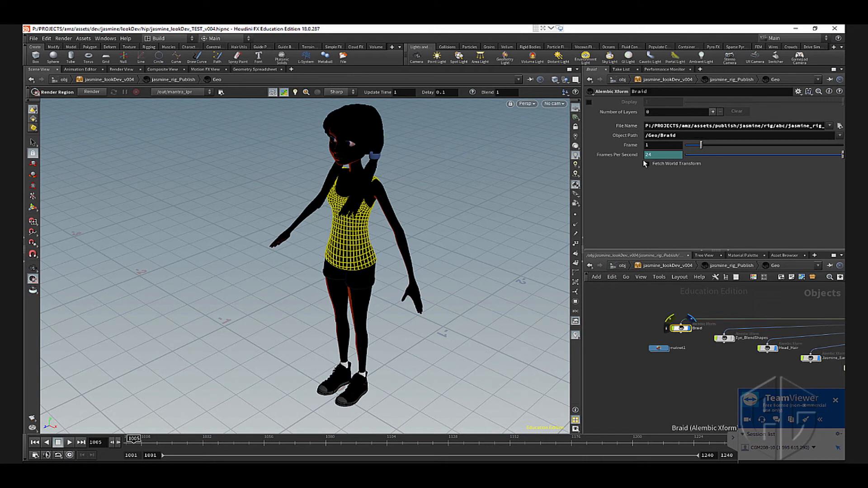
double_click(681, 328)
middle_click_drag(738, 380, 668, 310)
double_click(647, 307)
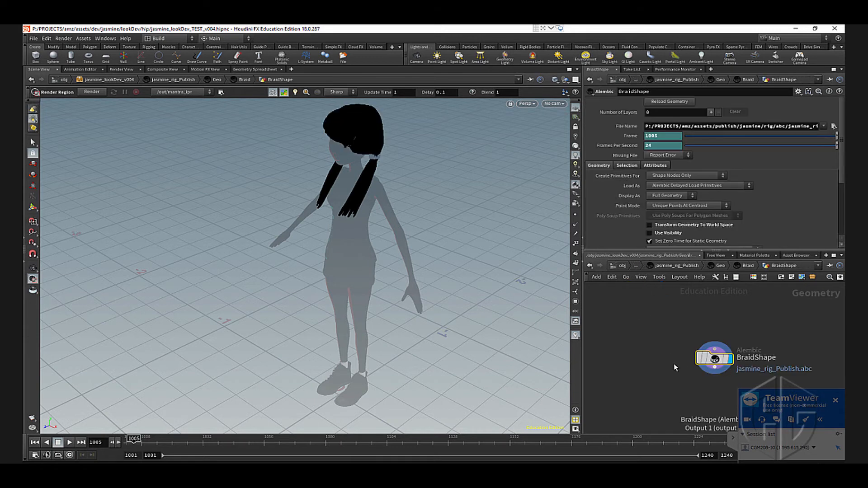
middle_click_drag(698, 372, 637, 342)
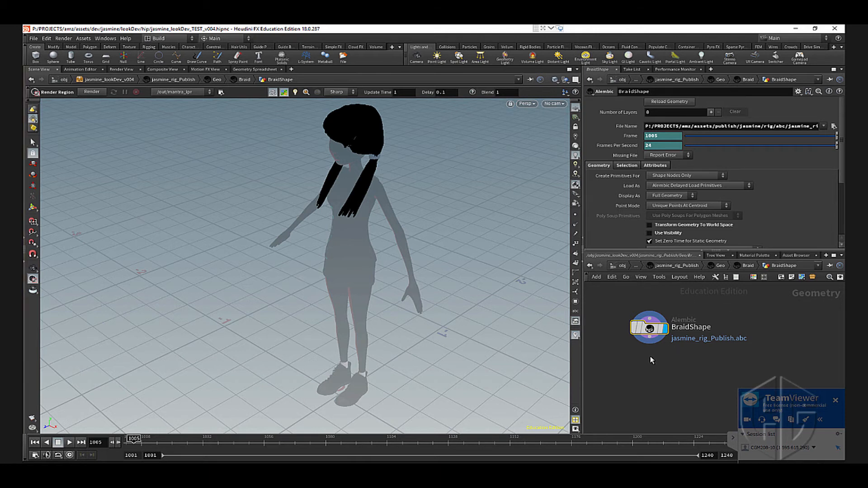
key("u")
key("u")
key("u")
key("u")
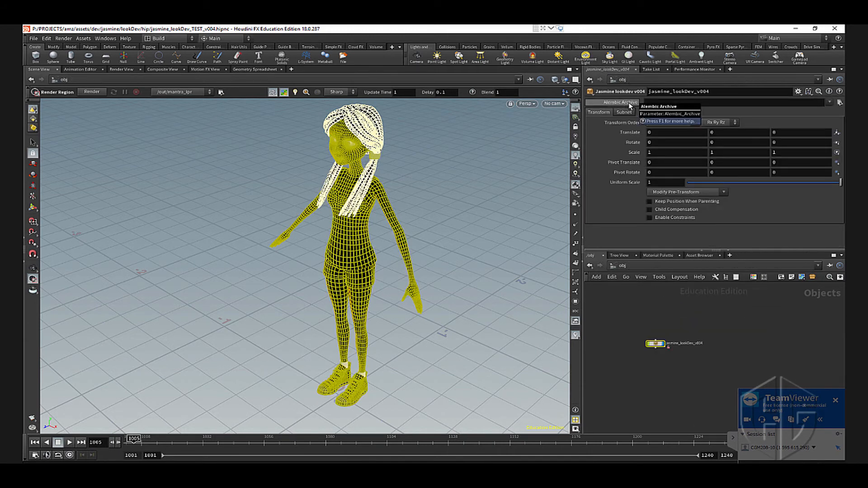
- Copy the asset's Alembic Archive parameter and paste it as a relative reference into the File Name of jasmine_rig_Publish
right_click(630, 105)
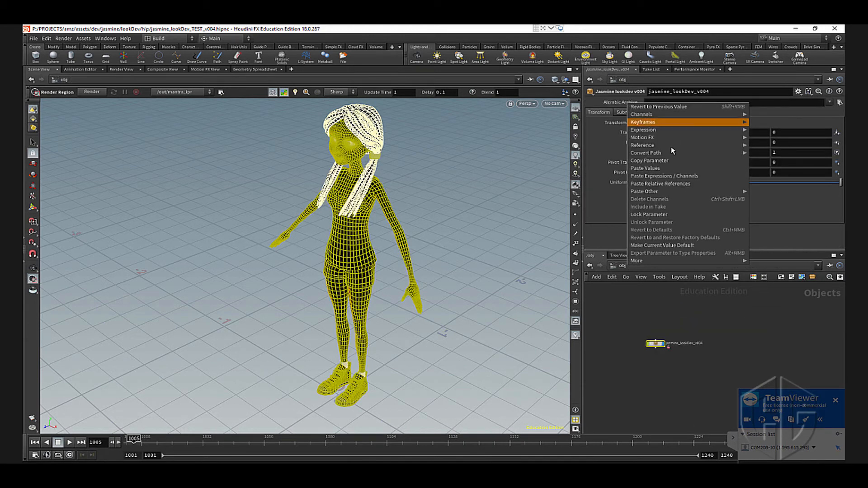
left_click(659, 160)
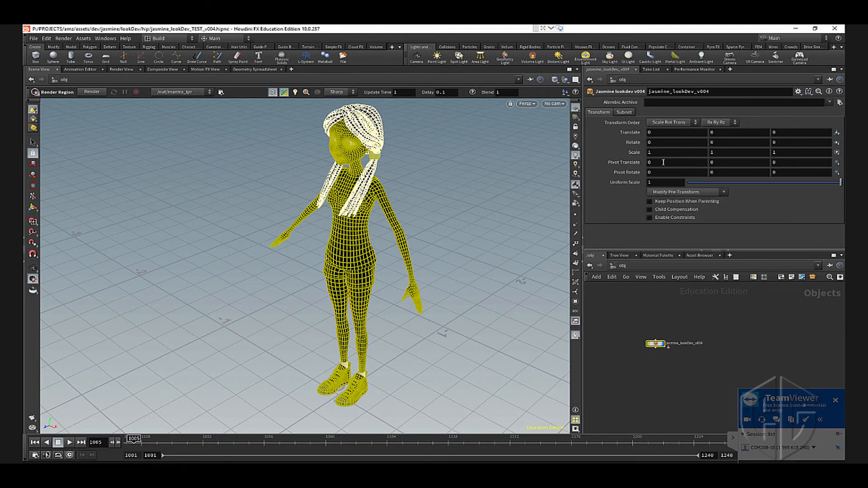
double_click(656, 343)
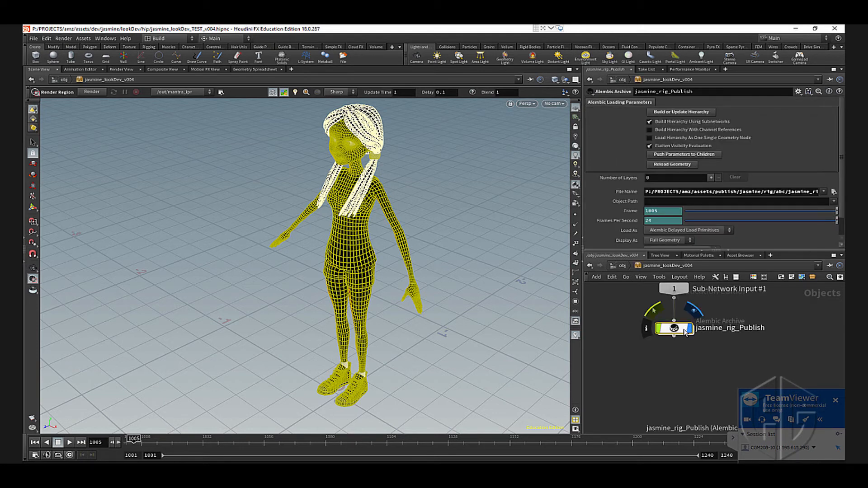
right_click(627, 192)
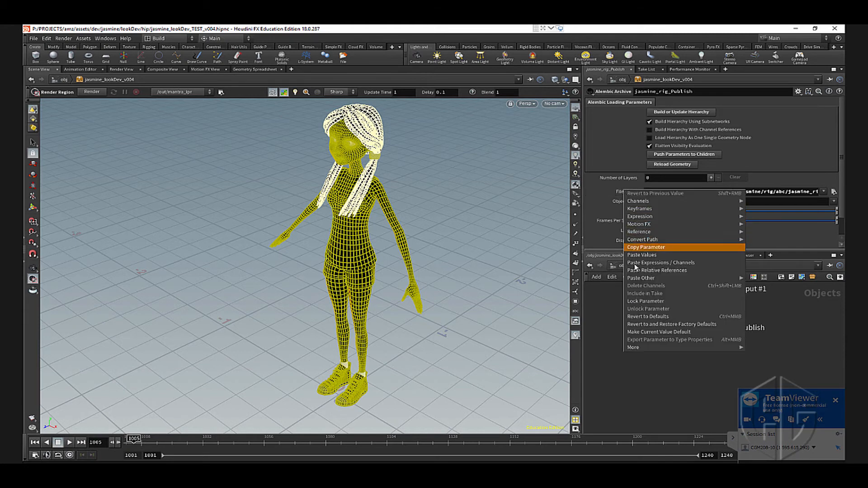
left_click(656, 271)
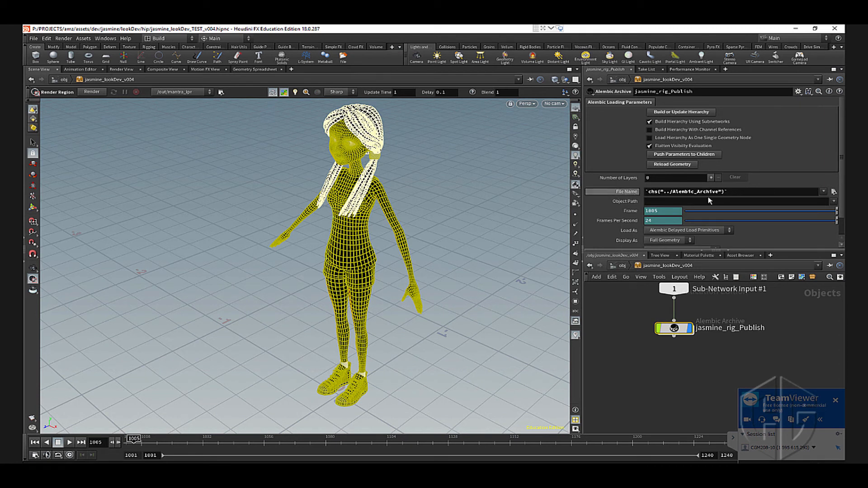
- Paste the relative reference to Alembic_Archive into the File Name parameters of the Geo and Braid Alembic Xform nodes
double_click(681, 331)
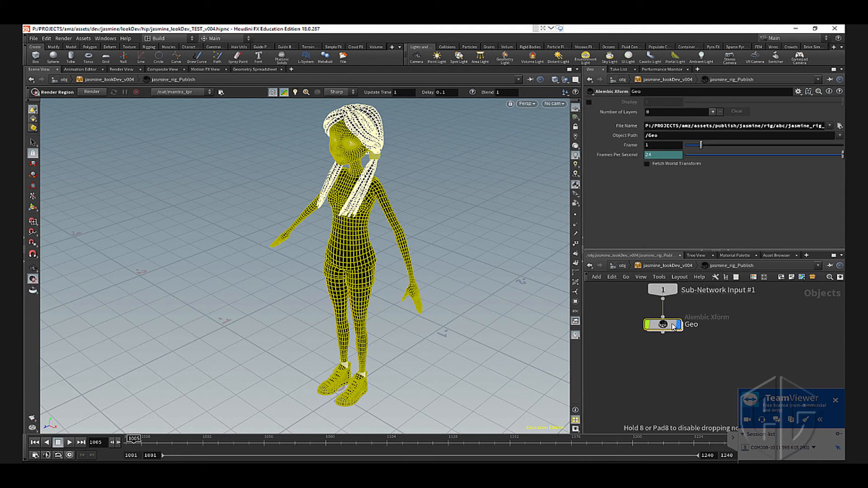
right_click(626, 127)
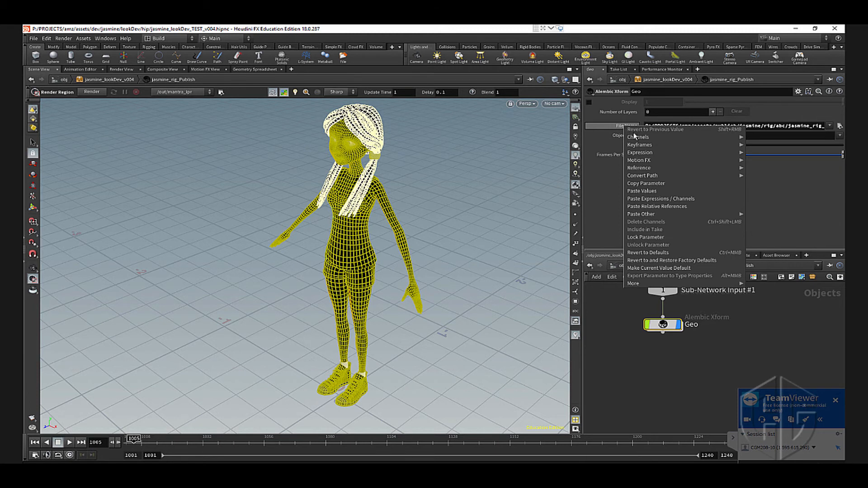
left_click(650, 207)
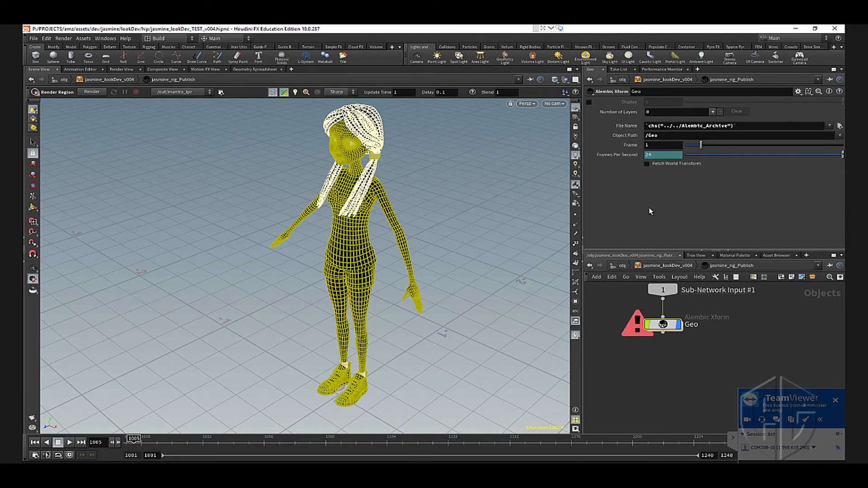
mouse_move(663, 326)
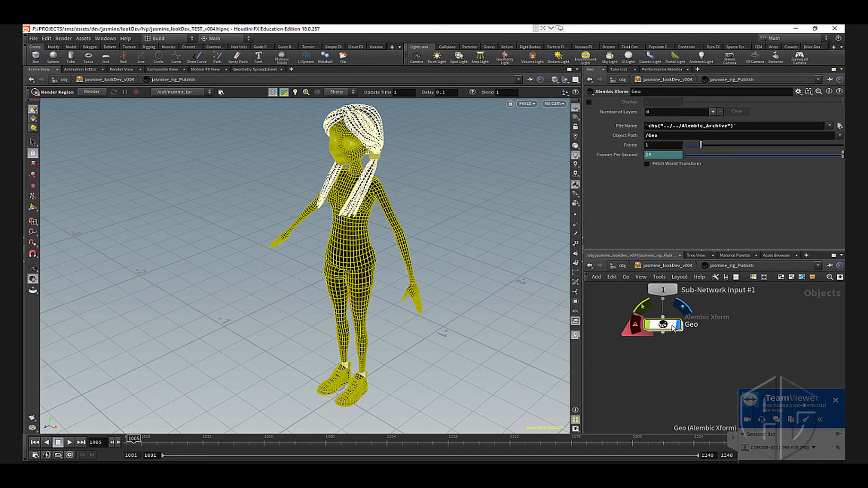
double_click(673, 326)
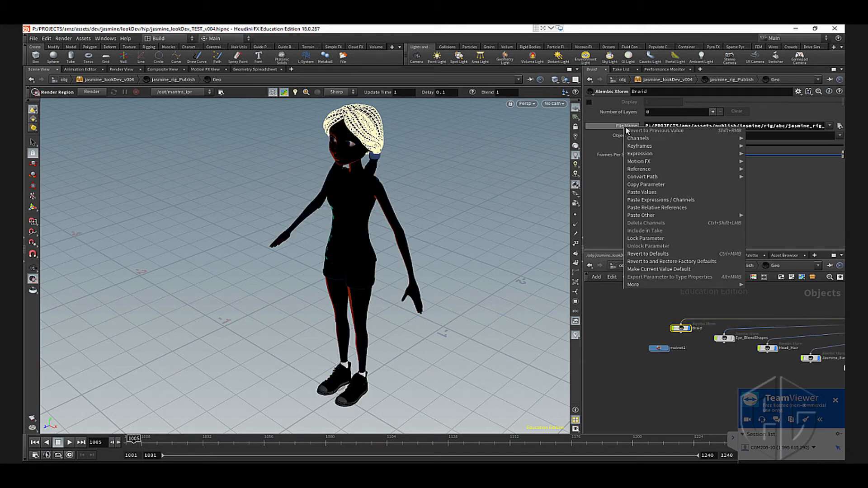
left_click(656, 207)
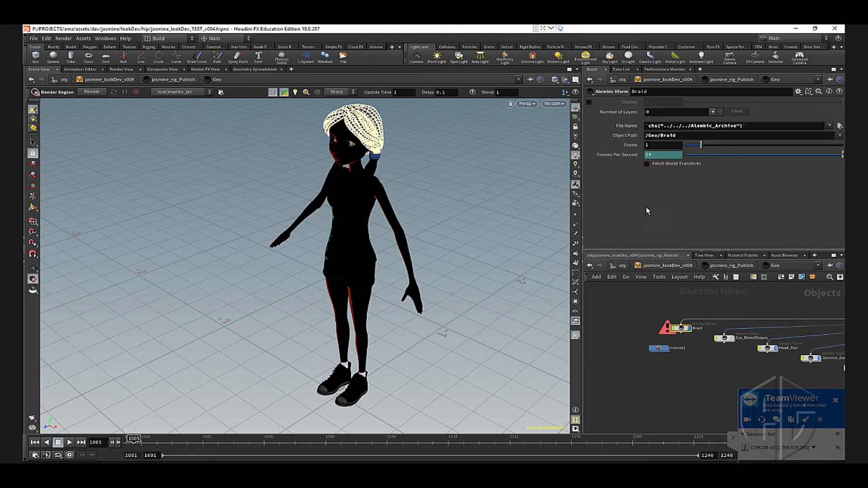
- Paste the relative reference to Alembic_Archive into the File Name of the BraidShape Alembic node, and return to the object level
double_click(685, 330)
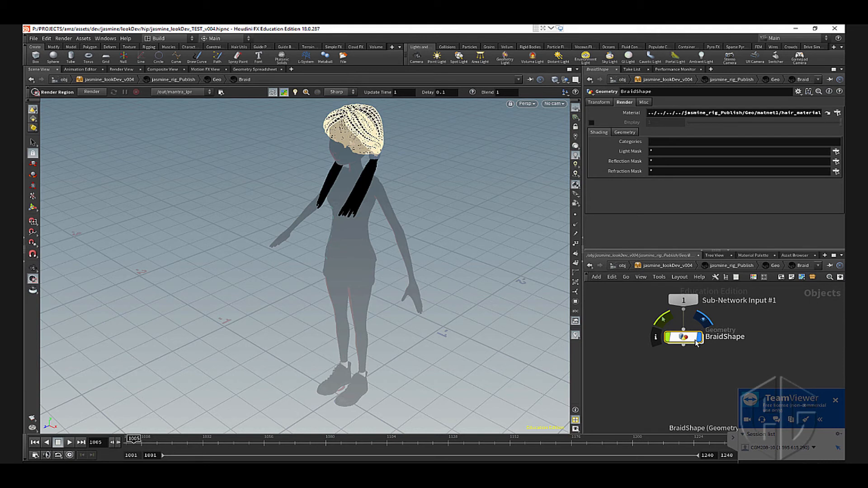
double_click(694, 340)
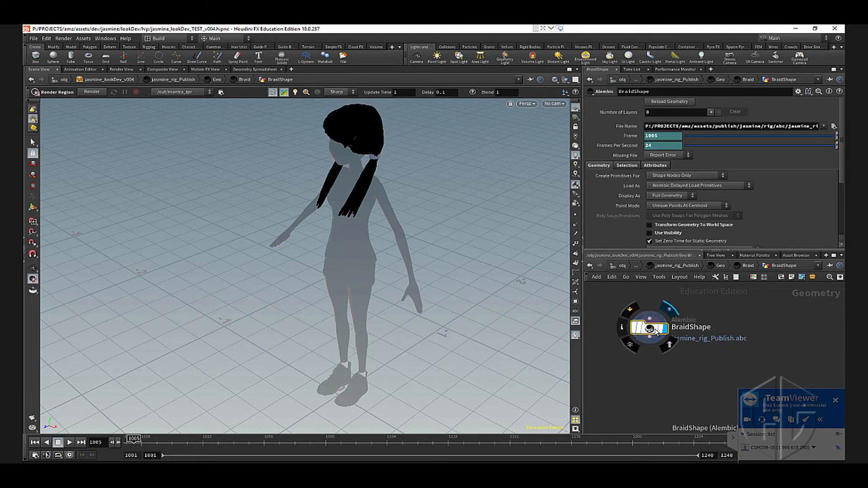
right_click(630, 126)
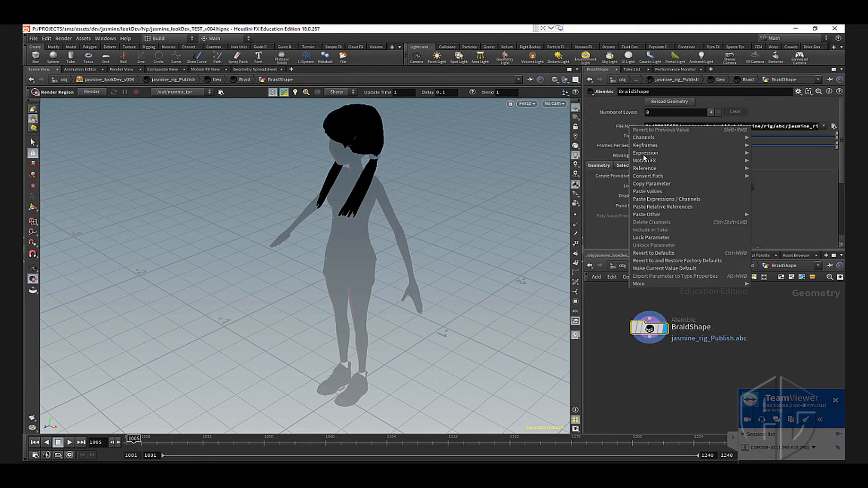
left_click(650, 206)
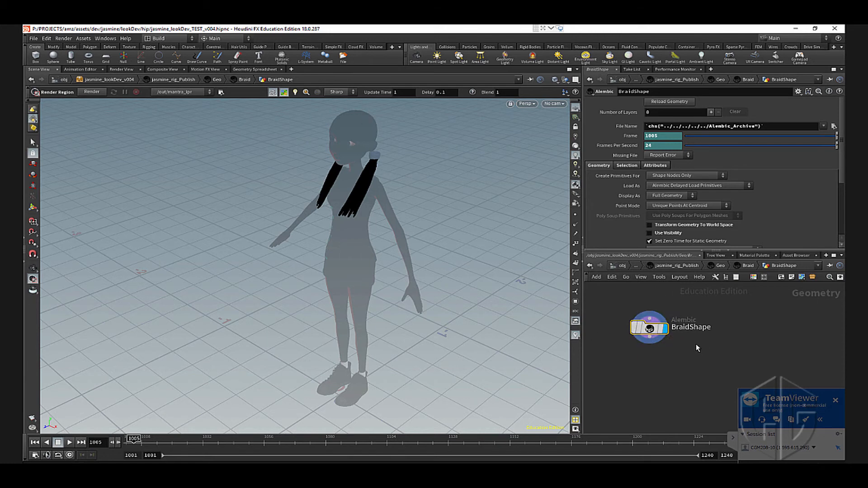
key("u")
key("u")
key("u")
key("u")
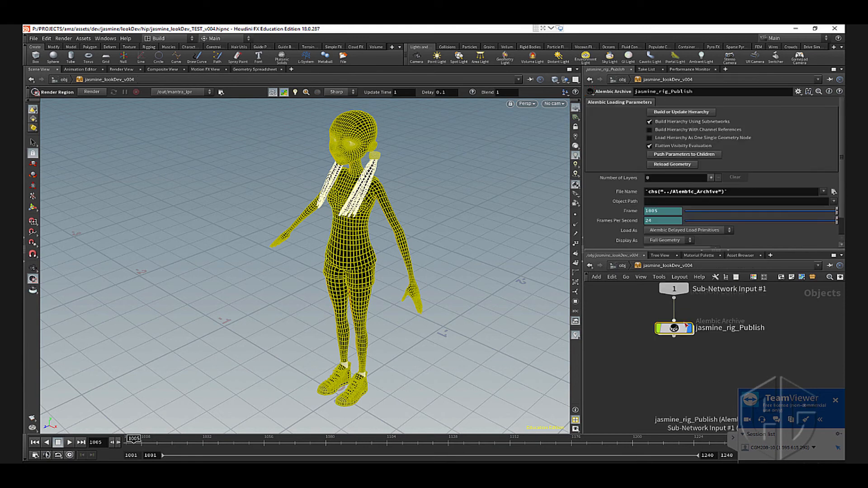
key("u")
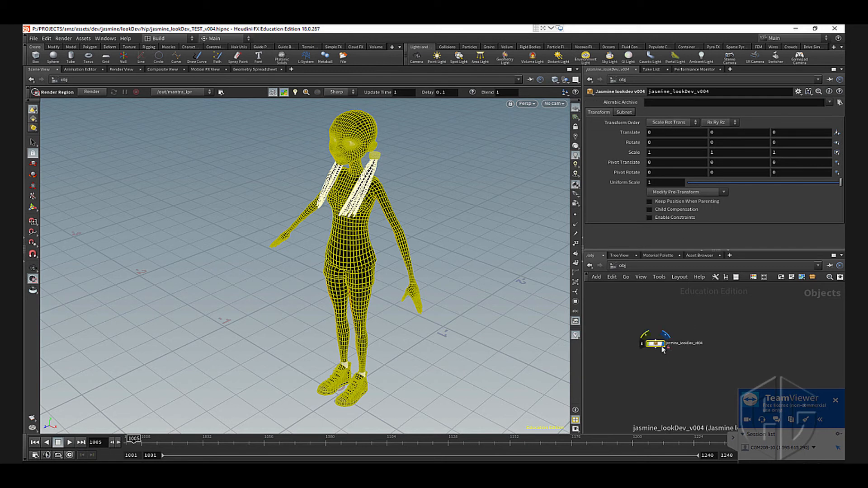
- Set the asset's Alembic Archive parameter to P:/PROJECTS/amz/assets/publish/jasmine/rig/abc/jasmine_rig_Publish.abc
left_click(839, 102)
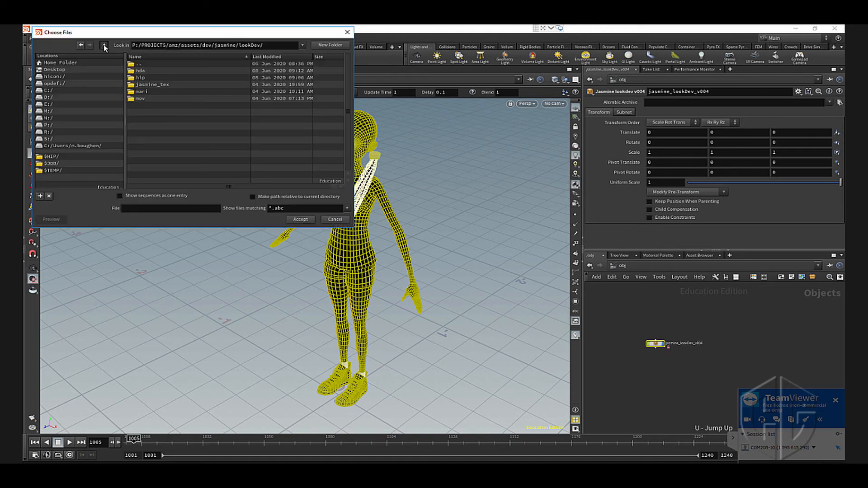
left_click(104, 45)
left_click(104, 46)
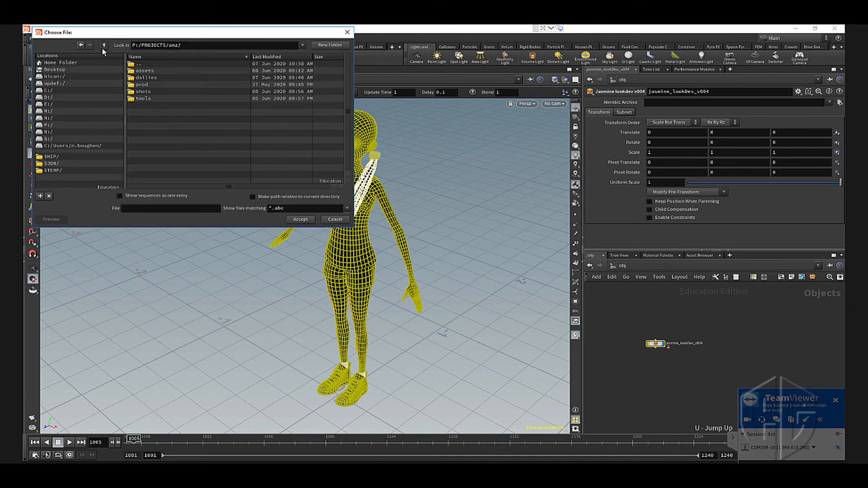
double_click(148, 77)
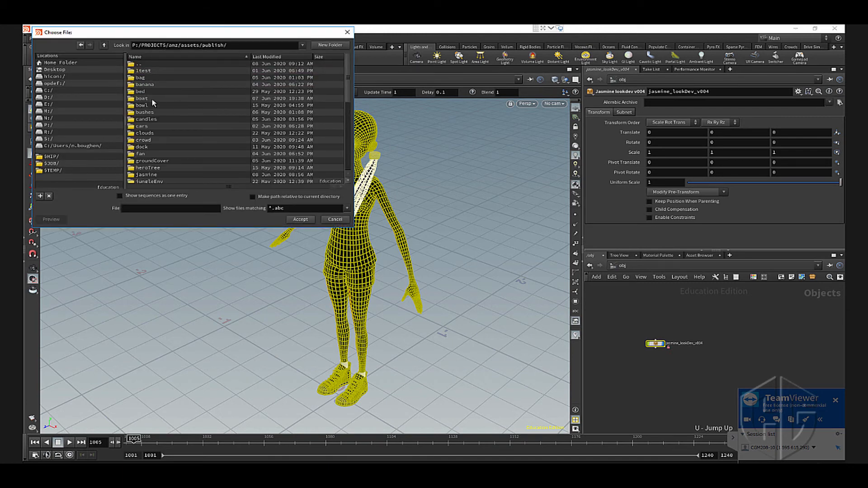
double_click(153, 174)
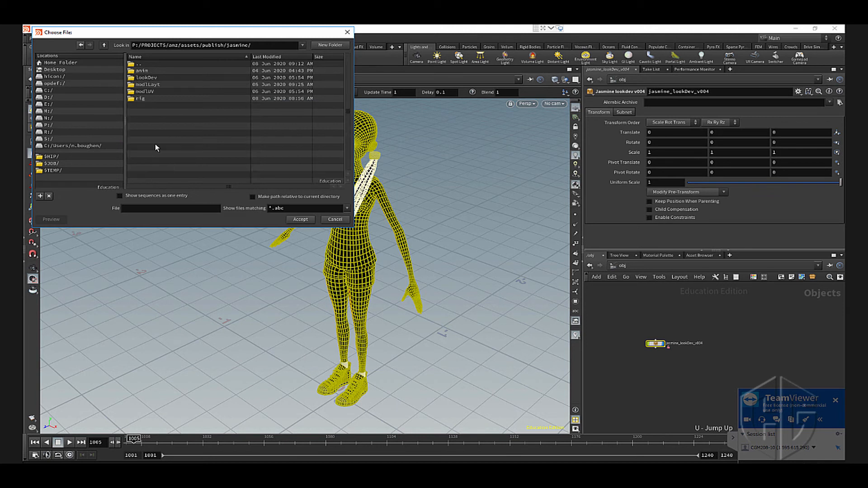
double_click(139, 98)
left_click(144, 72)
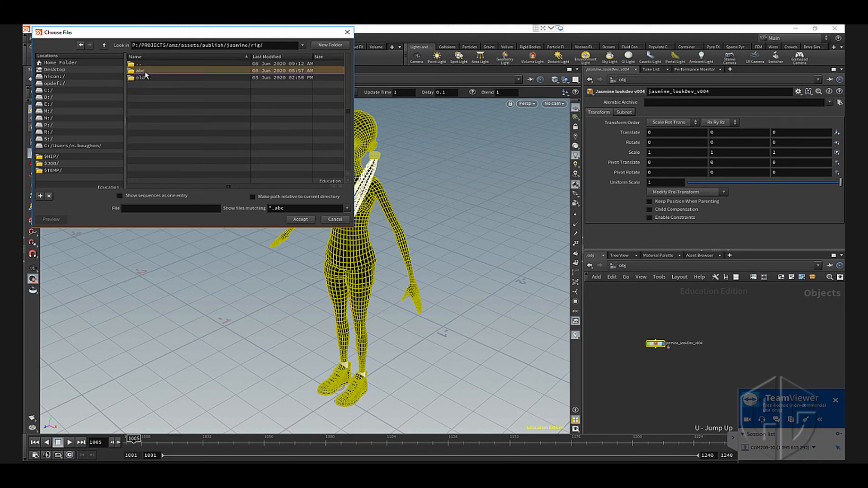
double_click(146, 72)
left_click(173, 78)
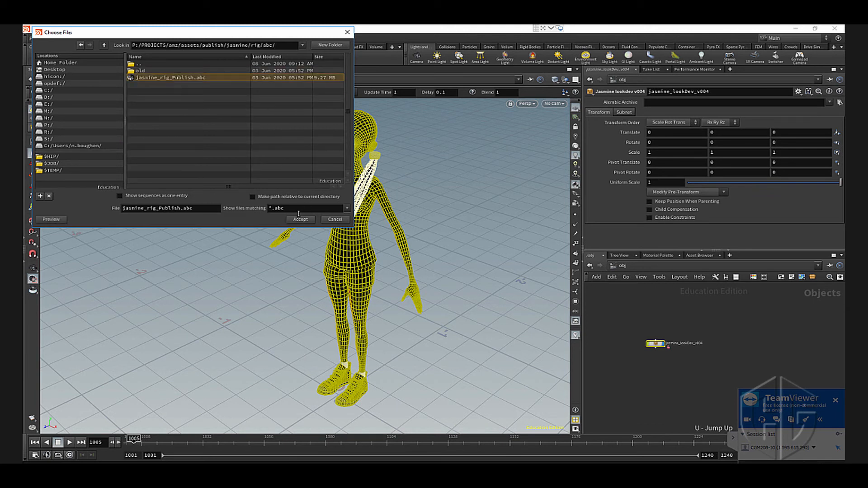
left_click(300, 219)
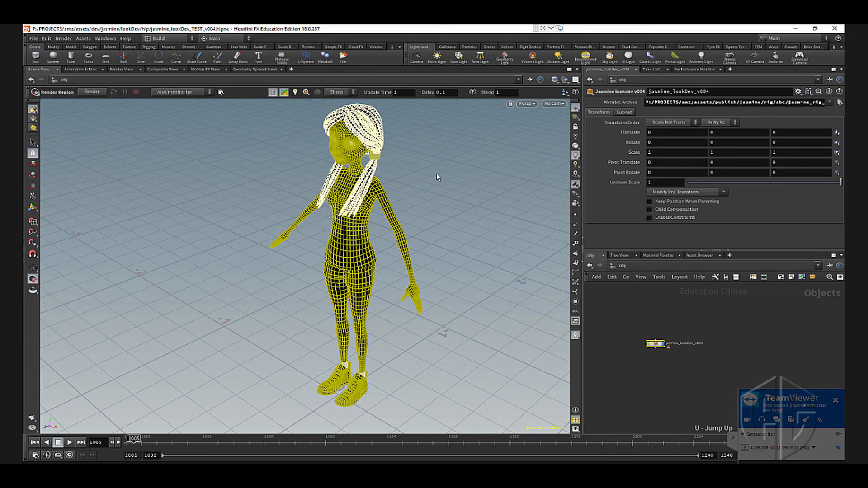
- Inside the asset's Geo network, paste the relative reference to Alembic_Archive into the File Name of Eye_BlendShapes
double_click(656, 343)
left_click(676, 328)
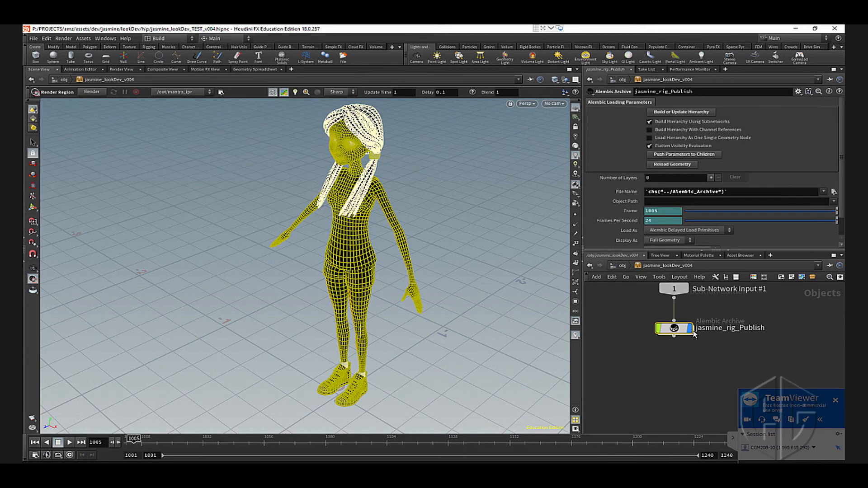
double_click(683, 332)
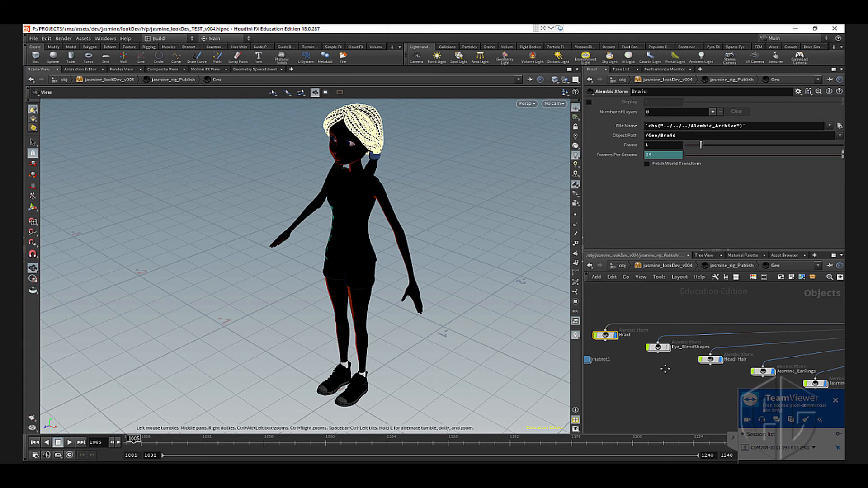
middle_click_drag(665, 367, 683, 354)
left_click(661, 330)
left_click(672, 337)
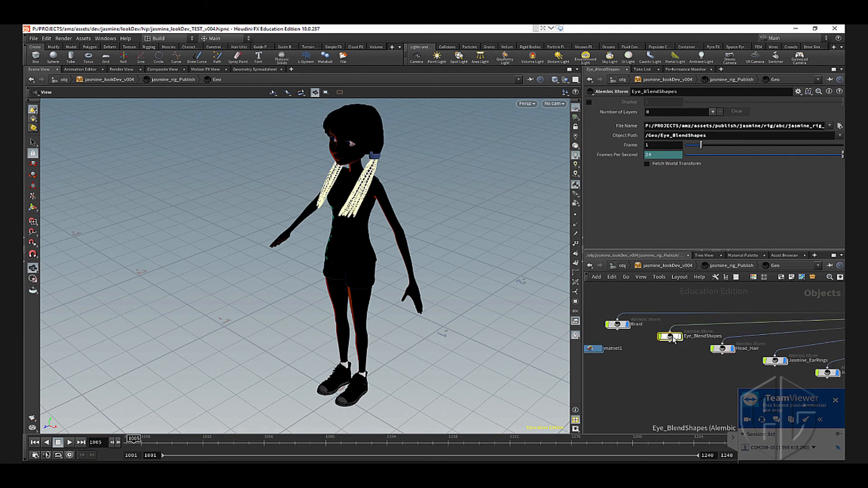
right_click(619, 126)
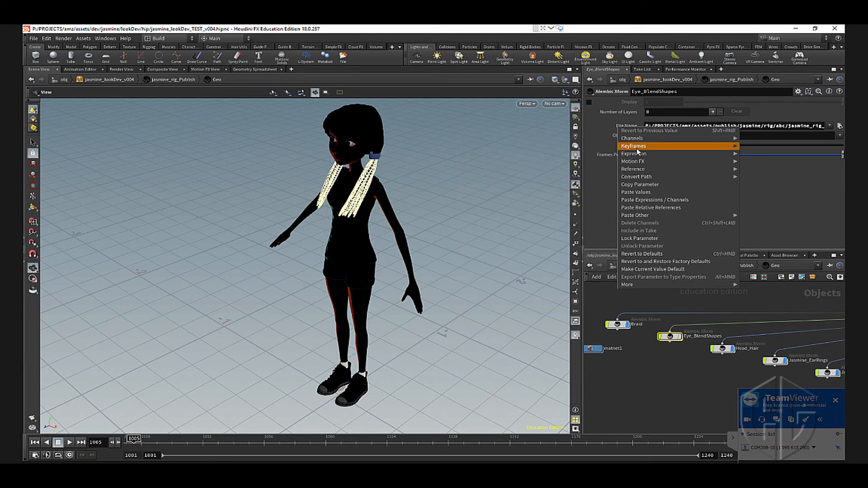
left_click(648, 203)
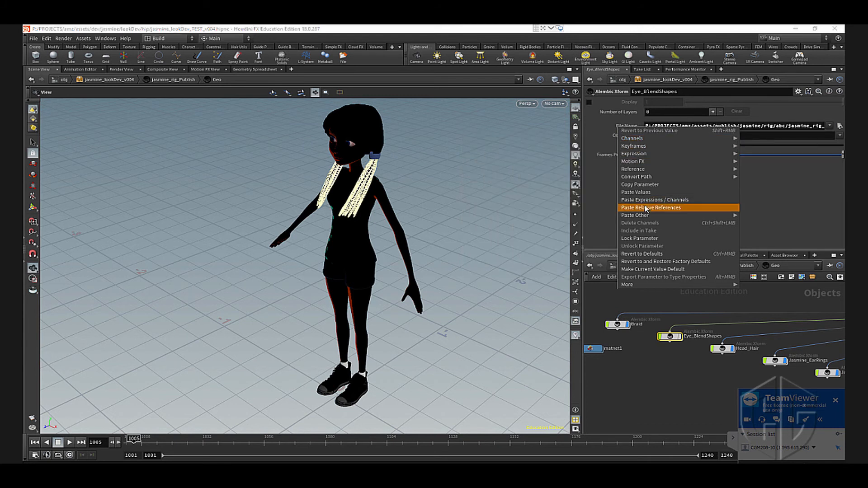
- Inside Eye_BlendShapes, paste the relative reference to Alembic_Archive into the File Name of the Iris_Constrict Alembic Xform
double_click(673, 338)
left_click(628, 353)
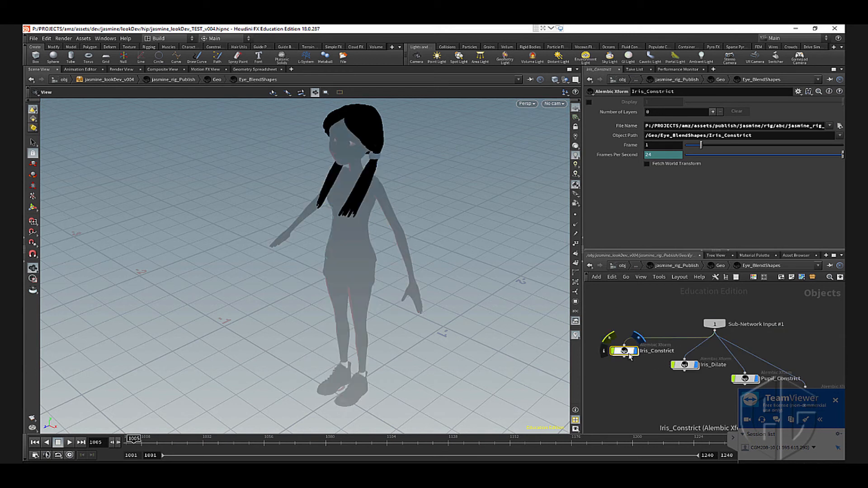
right_click(627, 127)
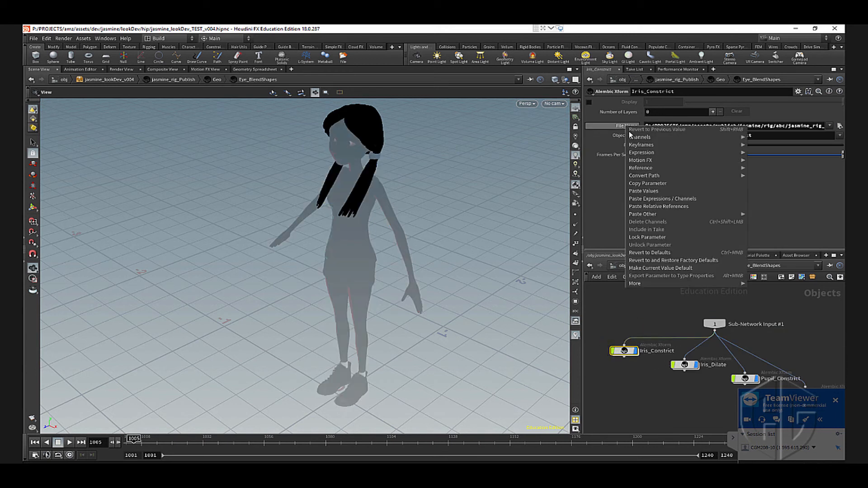
left_click(658, 206)
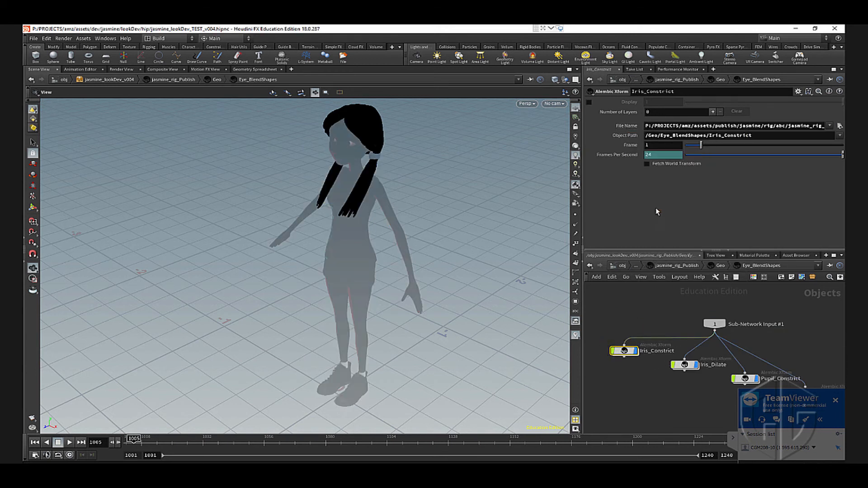
- Paste the relative reference to Alembic_Archive into the File Name of the Iris_DilateShape1 Alembic node and its parent Iris_Dilate
double_click(689, 367)
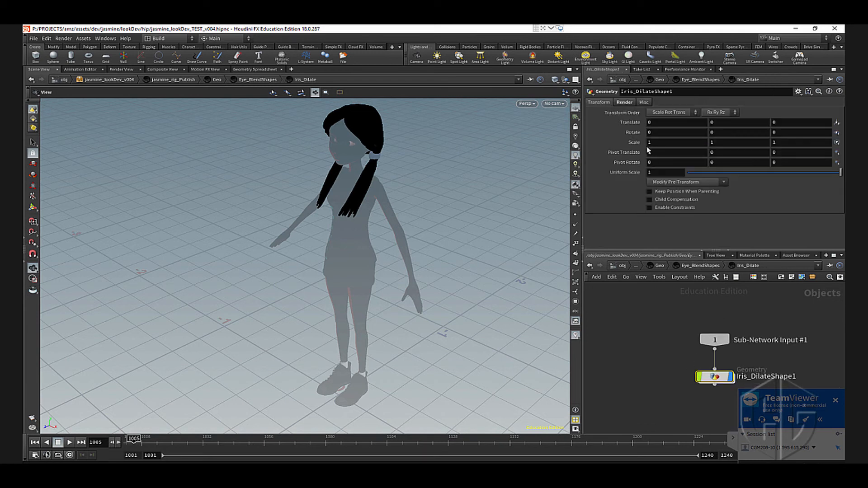
middle_click_drag(619, 330, 552, 270)
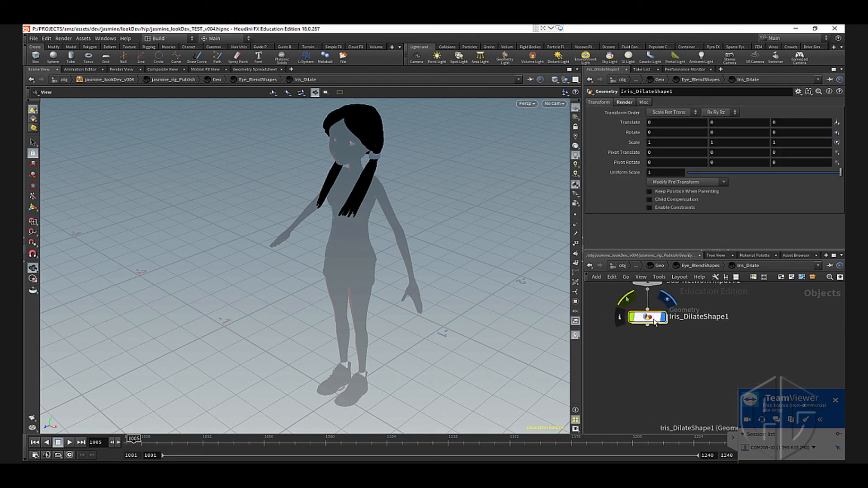
double_click(650, 317)
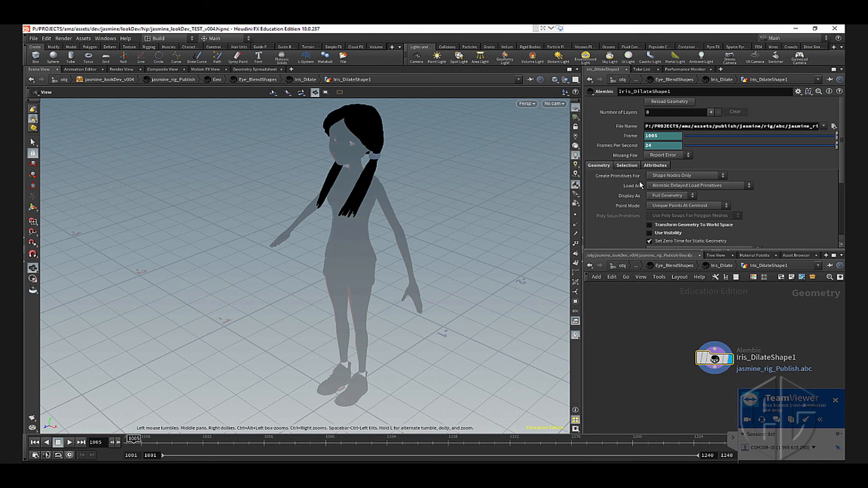
right_click(627, 127)
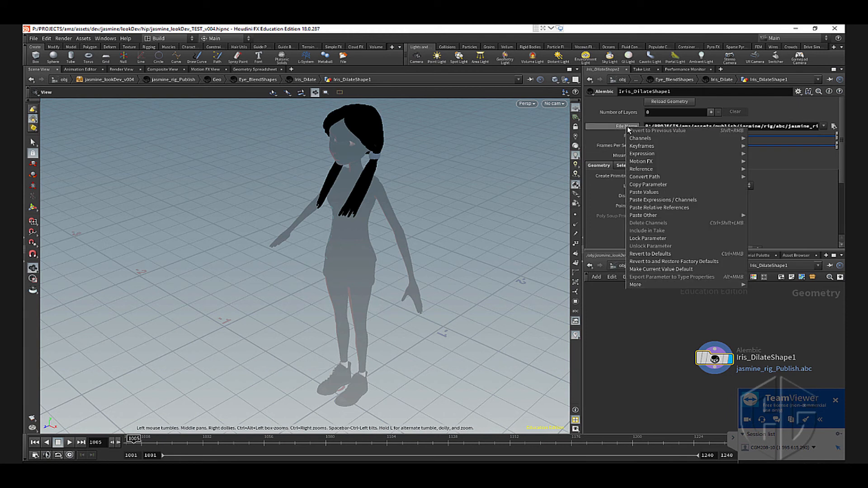
left_click(655, 208)
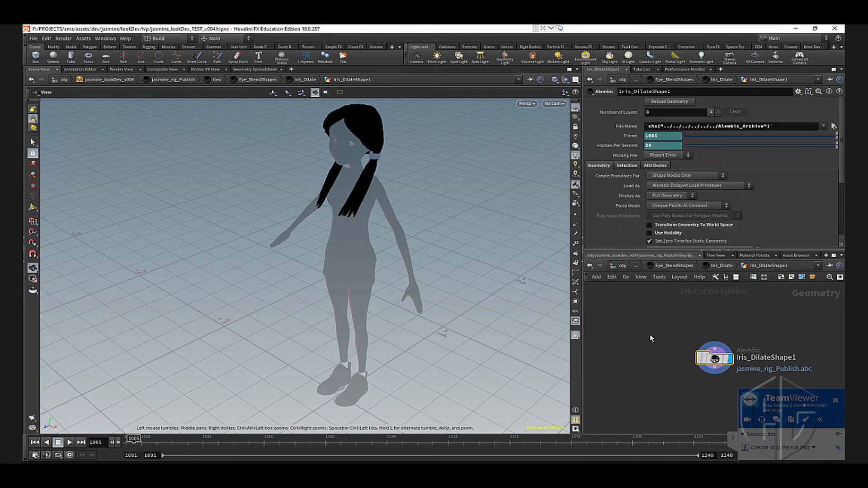
key("u")
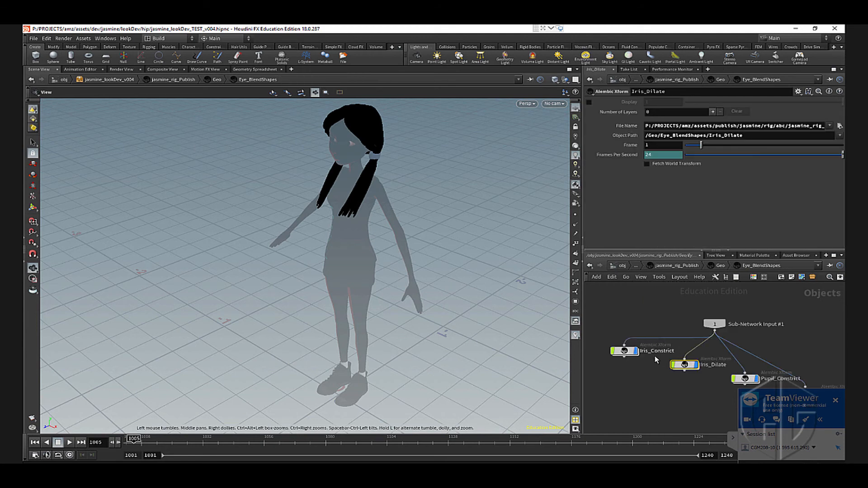
right_click(627, 128)
left_click(656, 208)
double_click(624, 351)
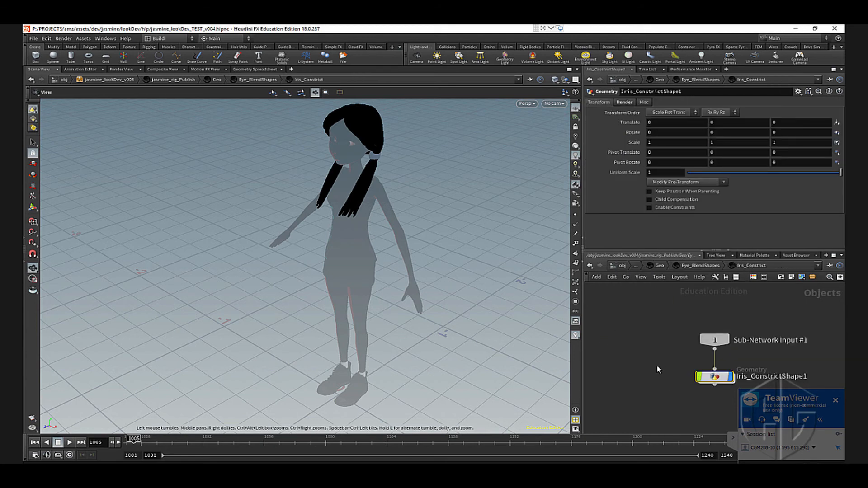
key("u")
- Paste the relative reference to Alembic_Archive into the File Name of Pupil_Constrict and its Pupil_ConstrictShape1 Alembic node
left_click(652, 325)
right_click(630, 126)
left_click(655, 208)
double_click(652, 325)
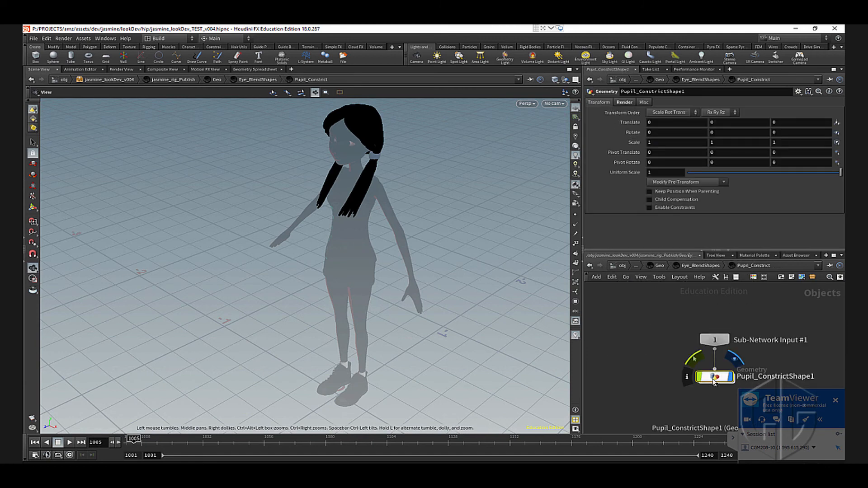
double_click(713, 378)
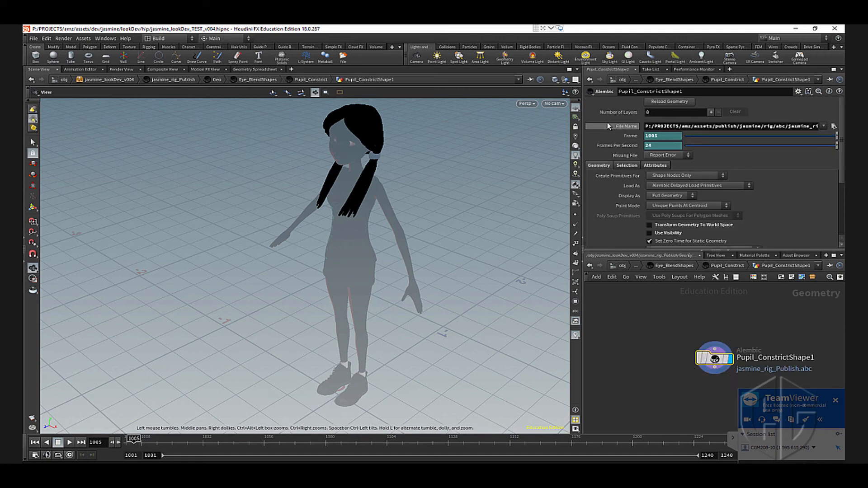
right_click(623, 127)
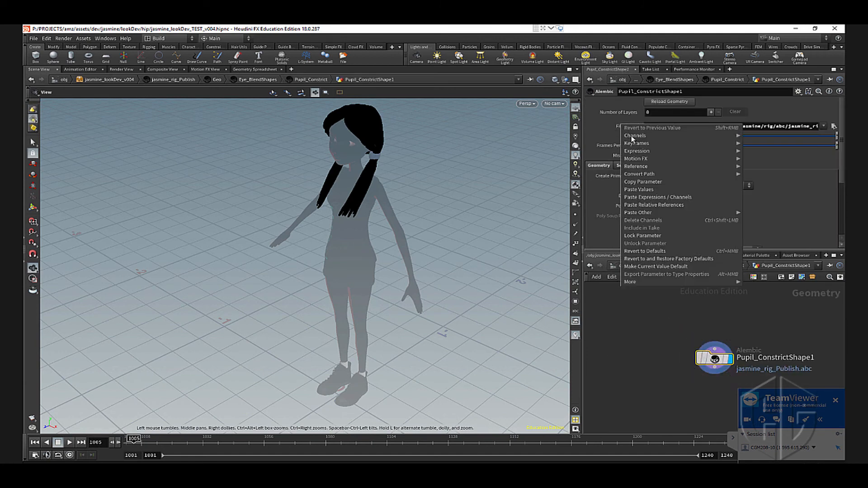
left_click(655, 207)
key("u")
key("u")
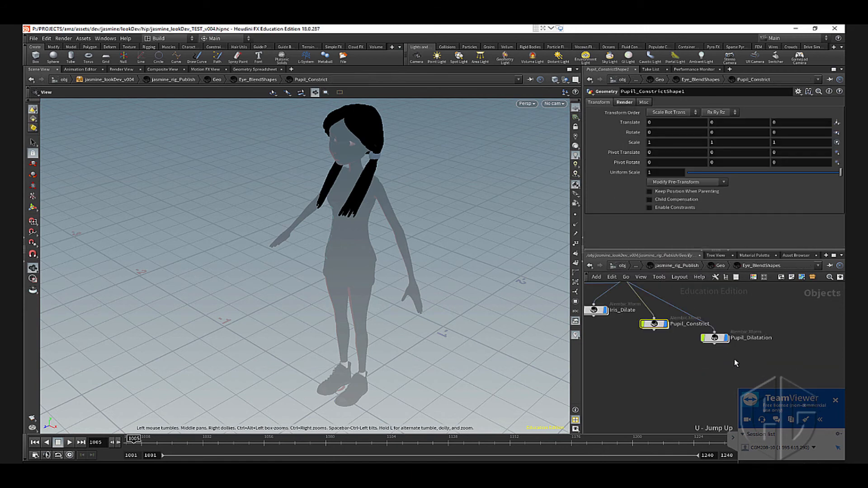
- Reference Alembic_Archive in the File Name of Pupil_Dilatation and its Pupil_DilatationShape1 Alembic node, and return to the Geo network
double_click(716, 339)
left_click(720, 378)
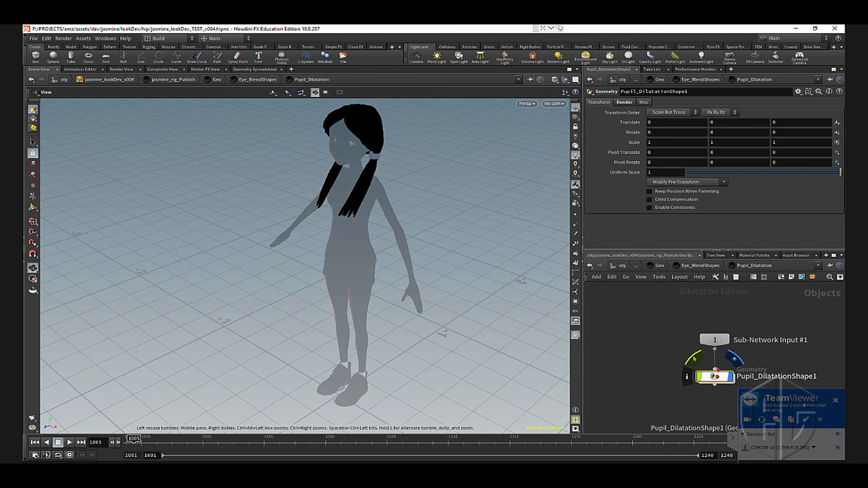
key("u")
right_click(631, 126)
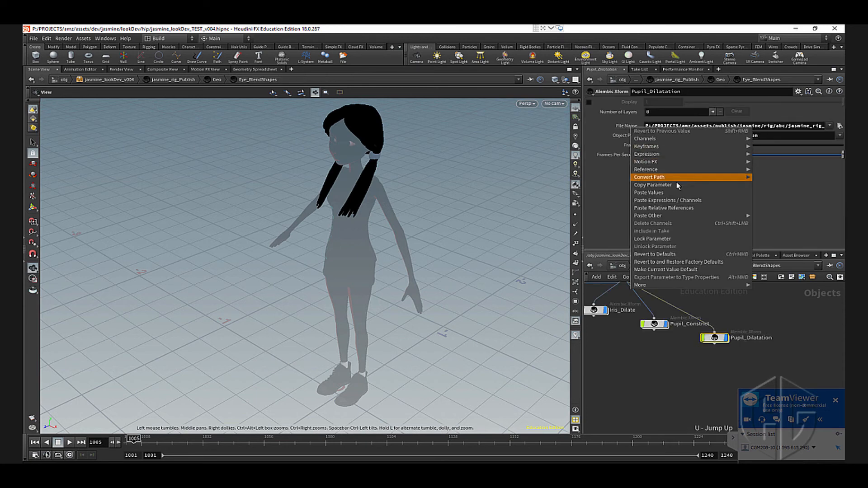
left_click(669, 200)
double_click(718, 339)
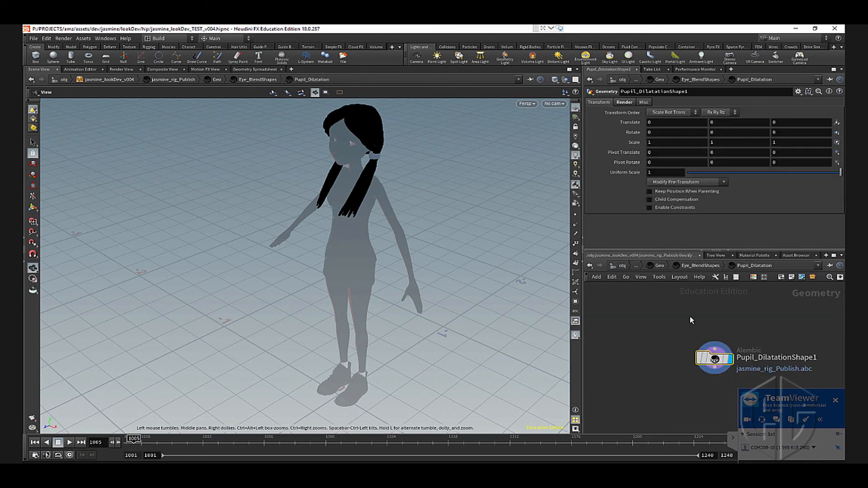
right_click(631, 126)
left_click(670, 192)
key("u")
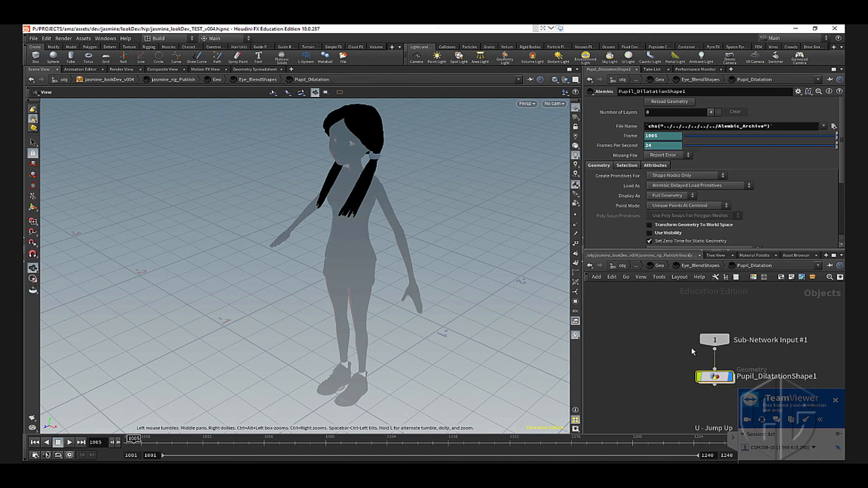
key("u")
key("u")
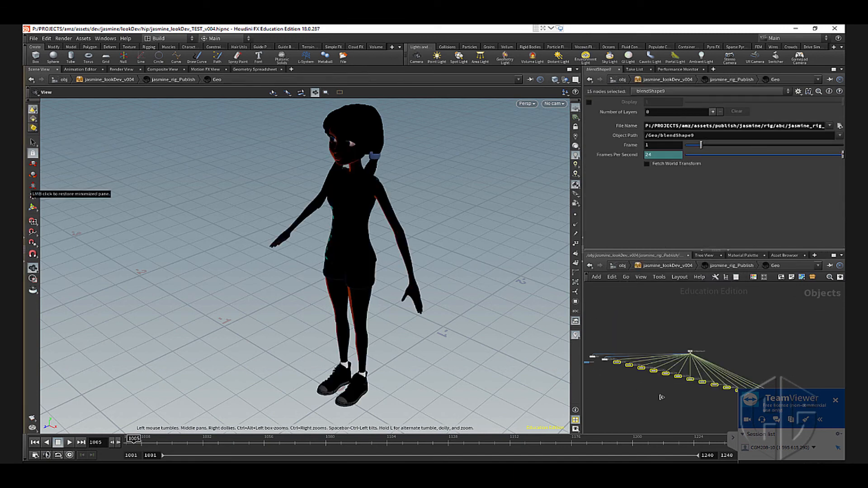
- Paste the relative reference to Alembic_Archive into the File Name of all remaining Alembic Xform nodes in Geo at once, from Head_Hair onward
middle_click_drag(661, 397, 677, 352)
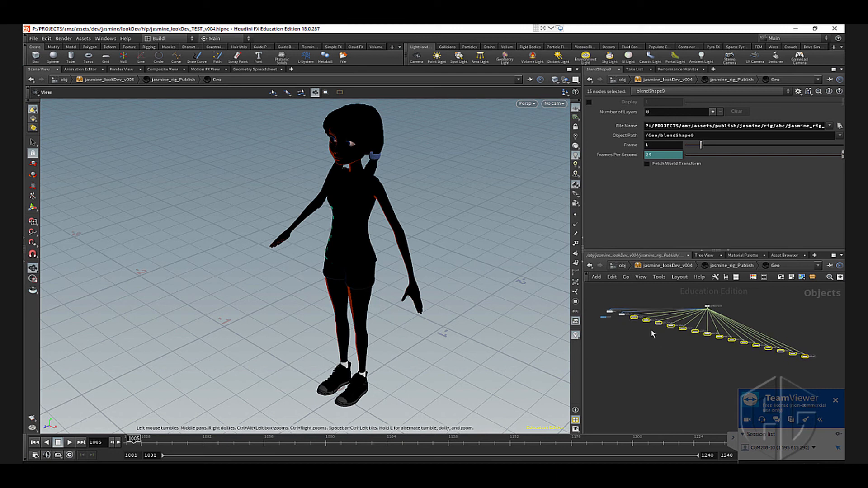
right_click(631, 126)
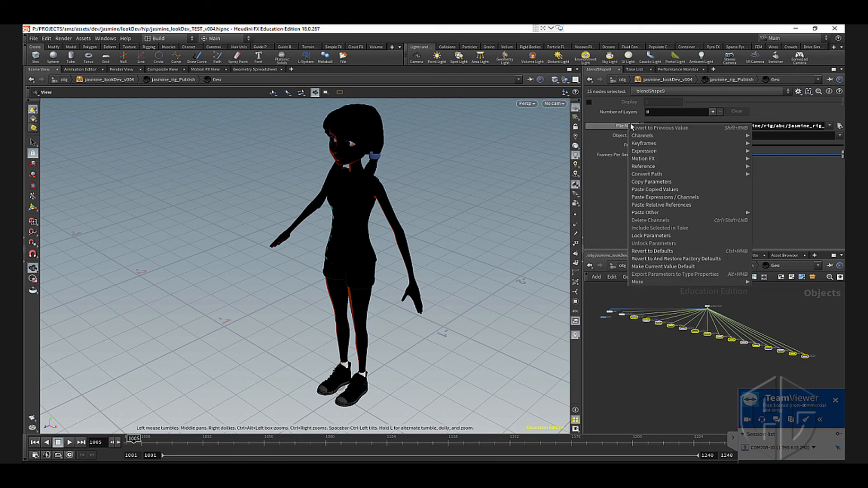
left_click(675, 205)
- Paste the relative reference to Alembic_Archive into the File Name of the Head_HairShape Alembic node, and return to Geo
scroll(680, 354, "up", 2)
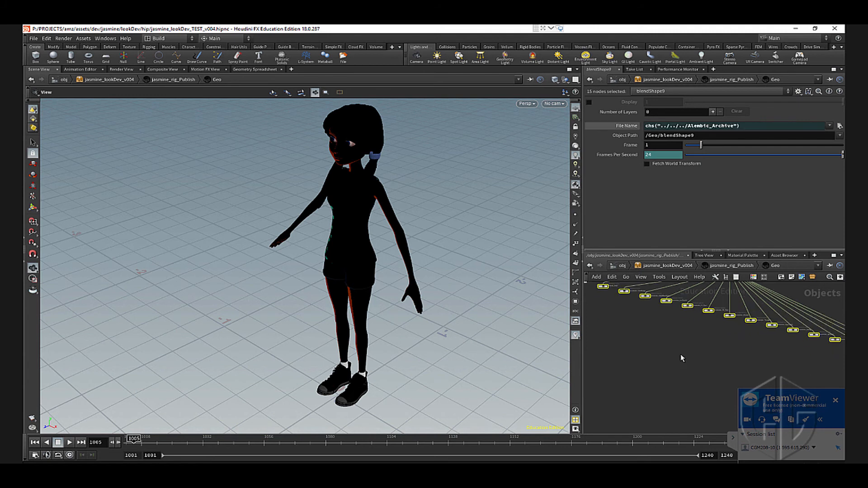
scroll(680, 354, "up", 4)
left_click(674, 343)
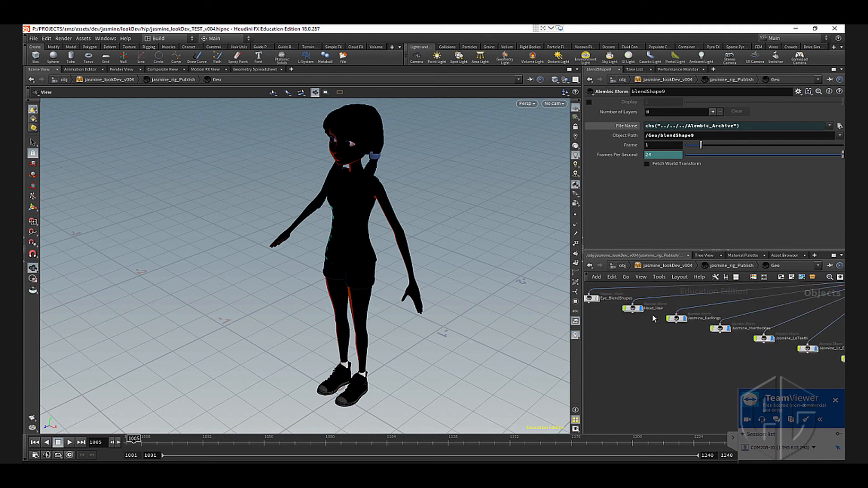
double_click(634, 309)
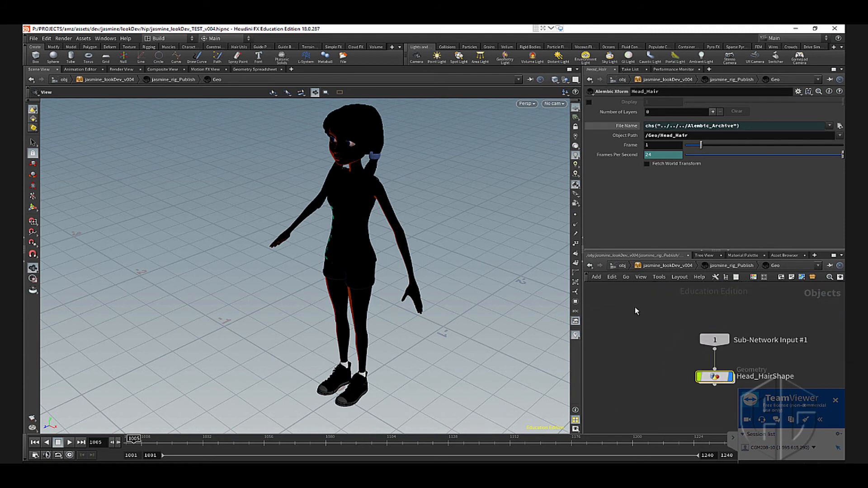
double_click(716, 380)
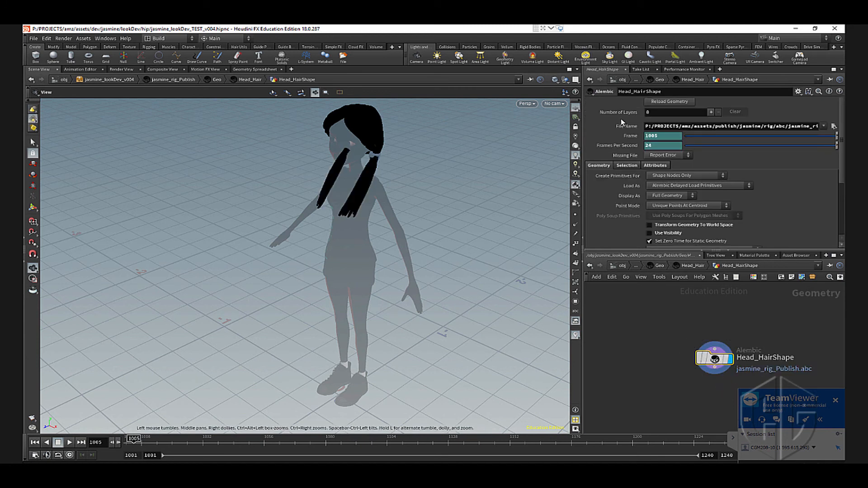
right_click(628, 126)
left_click(658, 206)
key("u")
key("u")
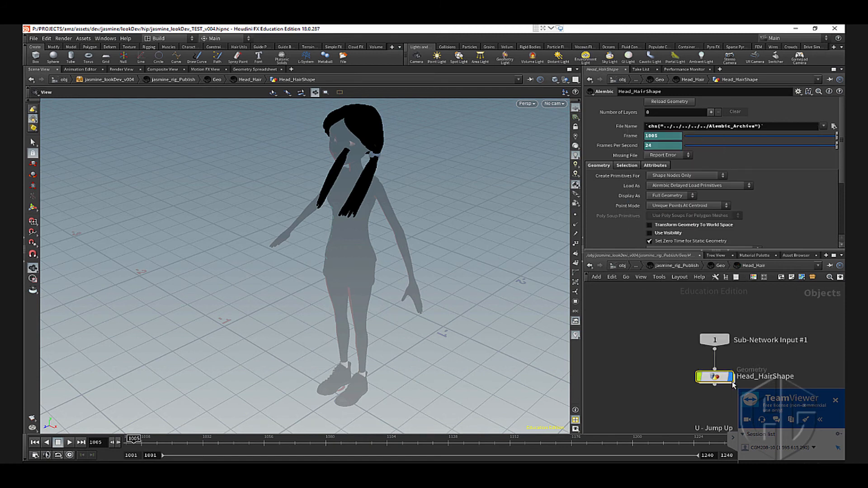
- Reference Alembic_Archive in the File Name of the shape Alembic nodes inside Jasmine_EarRings and Jasmine_HairBuckles, returning to Geo
double_click(677, 318)
double_click(714, 375)
key("u")
key("u")
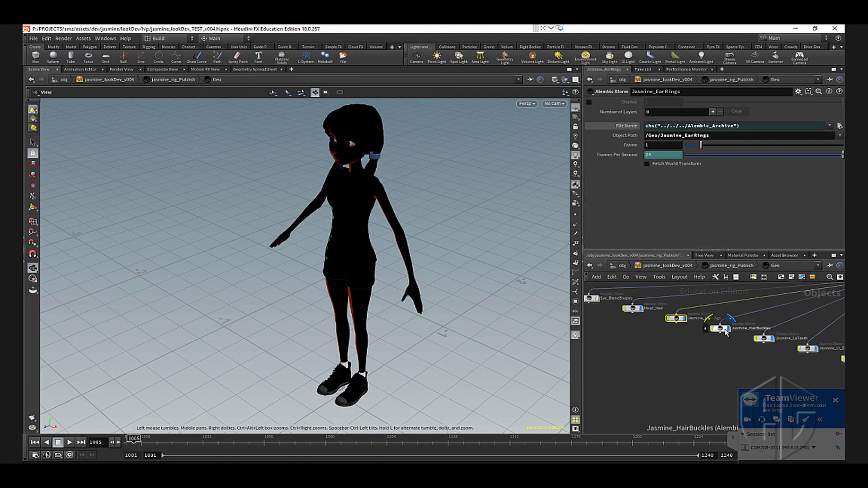
double_click(720, 329)
double_click(719, 376)
right_click(631, 127)
left_click(665, 207)
key("u")
key("u")
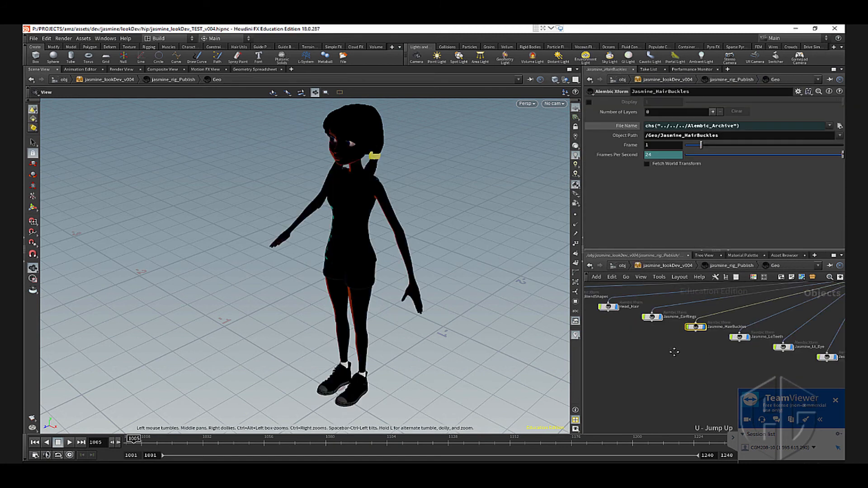
- Paste the relative reference to Alembic_Archive into the File Name of the shape Alembic node inside Jasmine_LoTeeth, and return to Geo
middle_click_drag(673, 350, 655, 350)
double_click(719, 336)
double_click(714, 377)
right_click(627, 127)
left_click(660, 206)
key("u")
key("u")
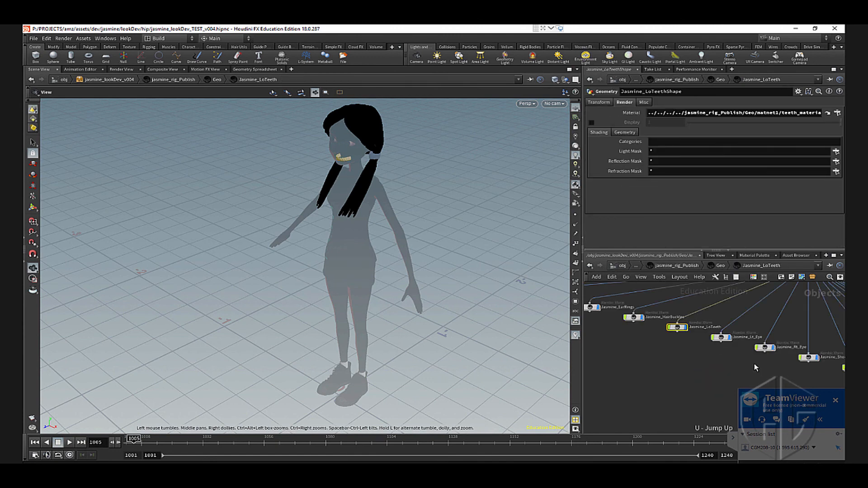
- Paste the relative reference to Alembic_Archive into the File Name of the shape Alembic node inside Jasmine_Lt_Eye, and return to Geo
double_click(762, 348)
double_click(715, 377)
right_click(627, 127)
left_click(660, 207)
key("u")
key("u")
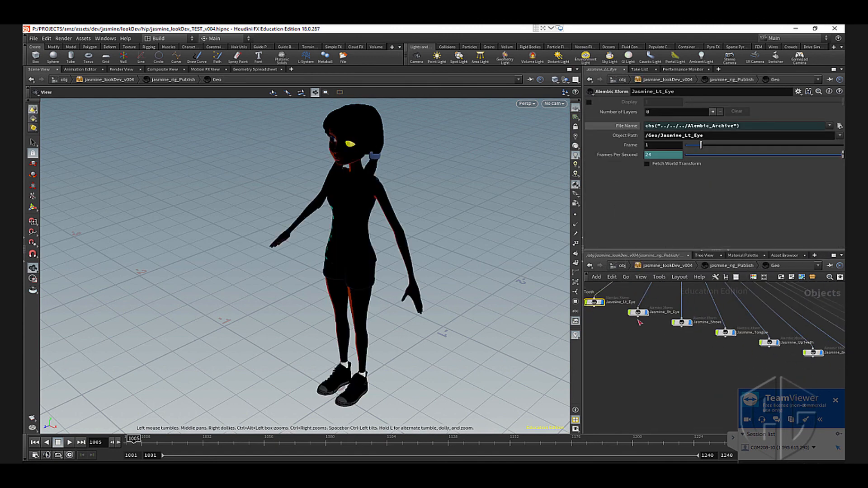
- Paste the relative reference to Alembic_Archive into the File Name of the shape Alembic node inside Jasmine_Rt_Eye, and return to Geo
double_click(638, 317)
double_click(715, 358)
right_click(628, 126)
left_click(663, 207)
key("u")
key("u")
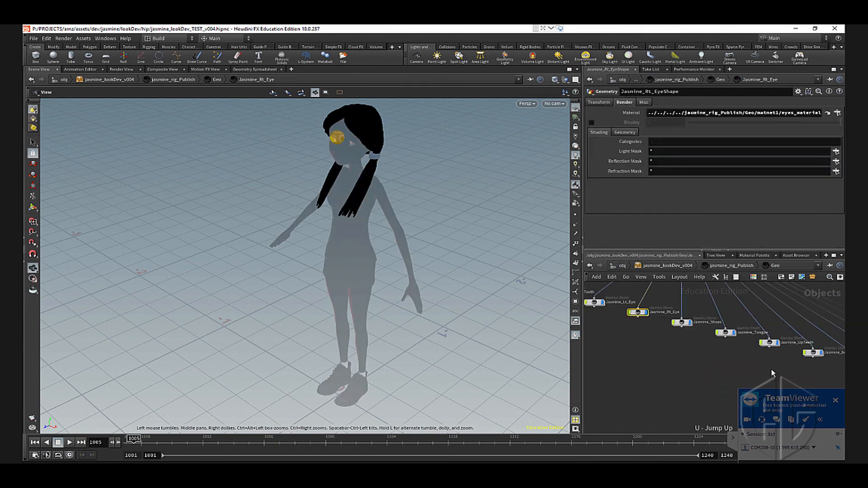
- Paste the relative reference to Alembic_Archive into the File Name of the shape Alembic node inside Jasmine_Shoes, and return to Geo
double_click(771, 344)
double_click(715, 377)
right_click(640, 126)
left_click(664, 207)
key("u")
key("u")
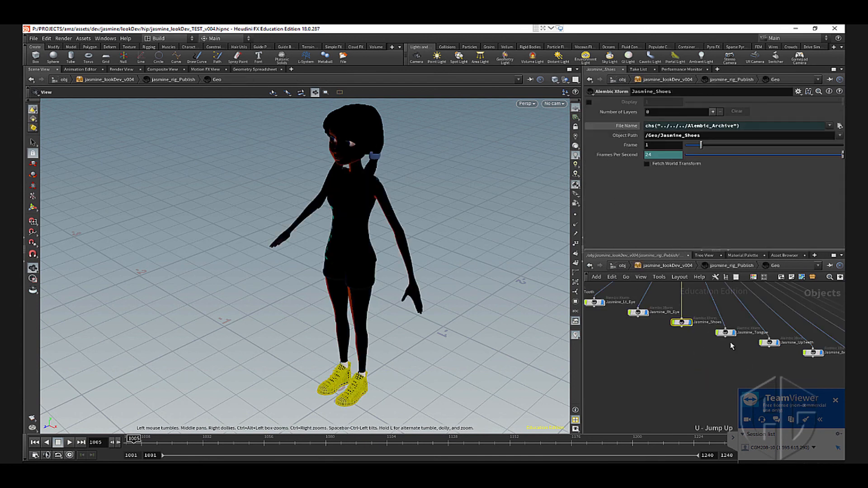
- Paste the relative reference to Alembic_Archive into the File Name of the shape Alembic node inside Jasmine_Tongue, and return to Geo
double_click(726, 333)
double_click(723, 360)
right_click(632, 127)
left_click(664, 207)
key("u")
key("u")
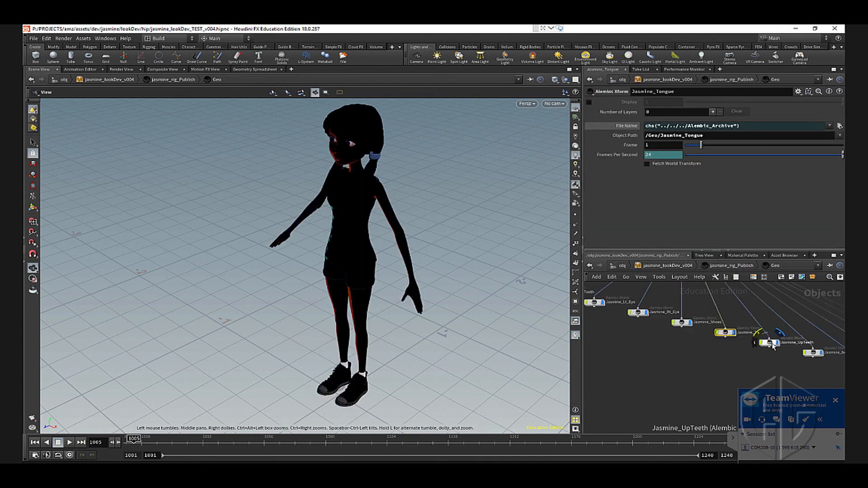
- Paste the relative reference to Alembic_Archive into the File Name of the shape Alembic node inside Jasmine_UpTeeth, and return to Geo
double_click(746, 341)
double_click(714, 358)
right_click(633, 126)
left_click(657, 206)
key("u")
key("u")
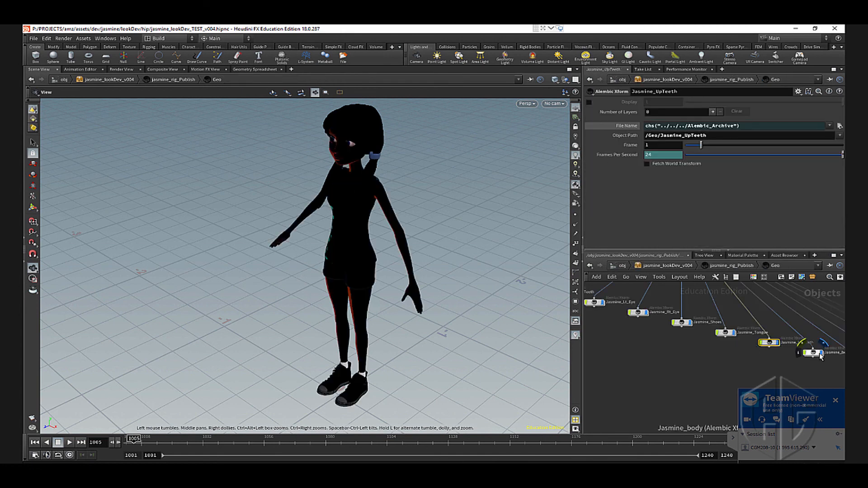
- Paste the relative reference to Alembic_Archive into the File Name of the shape Alembic node inside Jasmine_body, and return to Geo
double_click(756, 344)
double_click(718, 371)
right_click(627, 121)
left_click(659, 204)
key("u")
key("u")
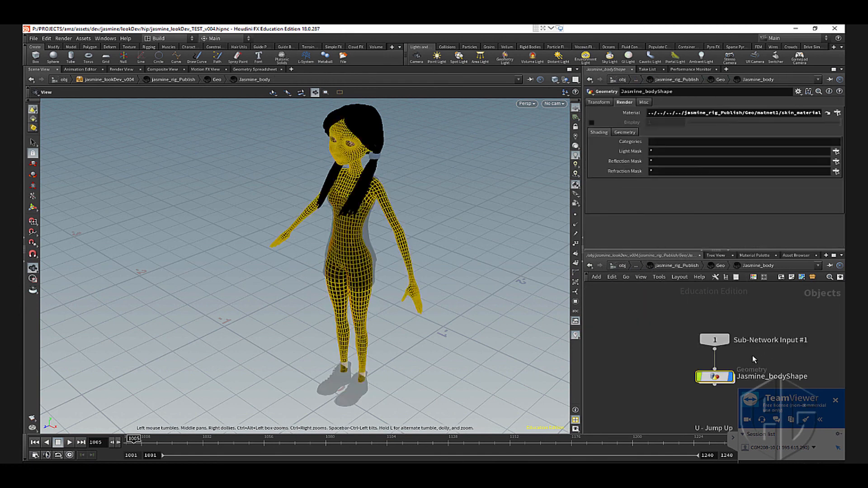
- Paste the relative reference to Alembic_Archive into the File Name of the Jasmine_glassesShape Alembic node, and return to Geo
double_click(658, 325)
double_click(713, 375)
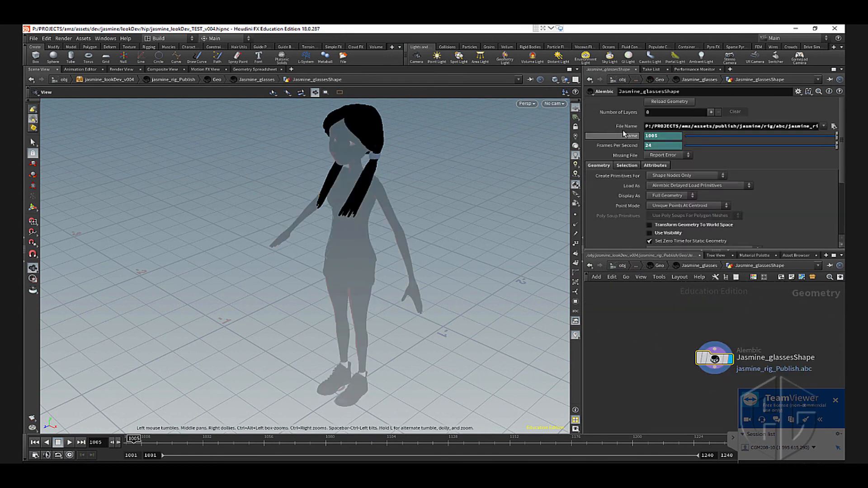
right_click(622, 129)
left_click(660, 206)
key("u")
key("u")
- Paste the relative reference to Alembic_Archive into the File Name of the Jasmine_shortShape Alembic node, and return to Geo
double_click(702, 335)
double_click(713, 360)
right_click(626, 129)
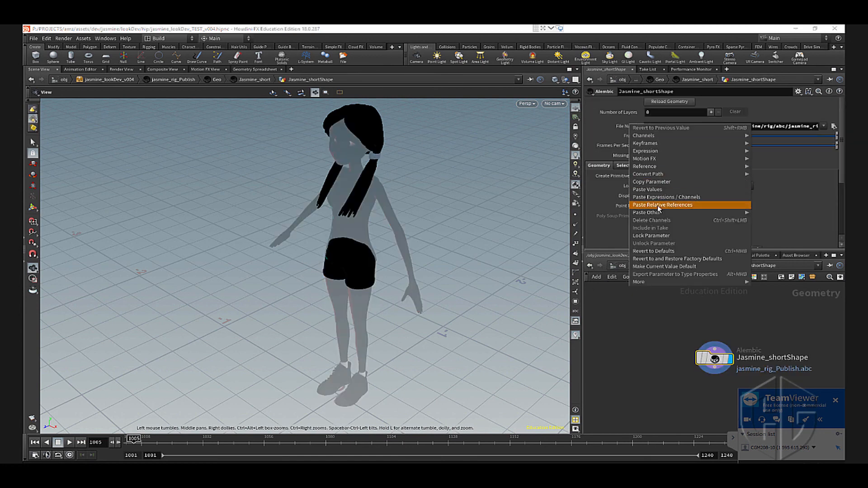
left_click(698, 203)
key("u")
key("u")
- Paste the relative reference to Alembic_Archive into the File Name of the shape Alembic node inside Jasmine_socks, and return to Geo
double_click(745, 345)
double_click(715, 376)
right_click(625, 127)
left_click(660, 206)
key("u")
key("u")
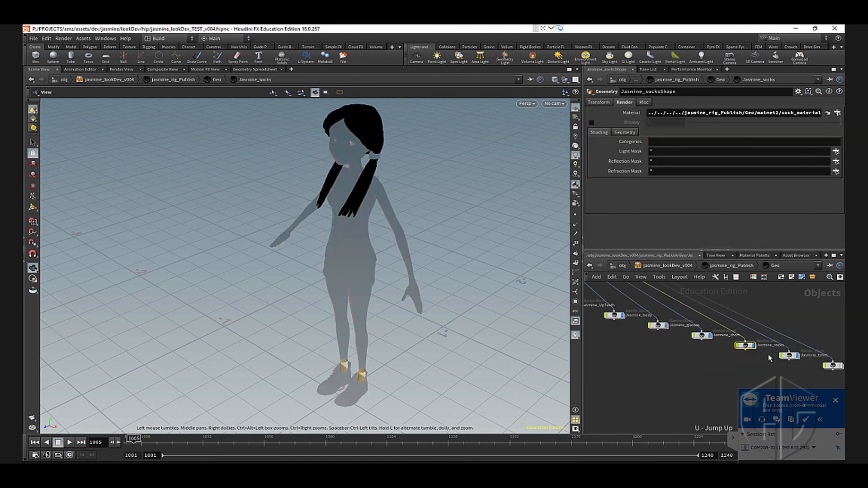
- Paste the relative reference to Alembic_Archive into the File Name of the shape Alembic node inside Jasmine_tshirt, and return to Geo
double_click(788, 355)
double_click(715, 376)
right_click(634, 126)
left_click(665, 204)
key("u")
key("u")
- Reference Alembic_Archive in the File Name of the blendShape9Shape Alembic node, return to Geo, and activate the Render Region tool
middle_click_drag(776, 368, 630, 316)
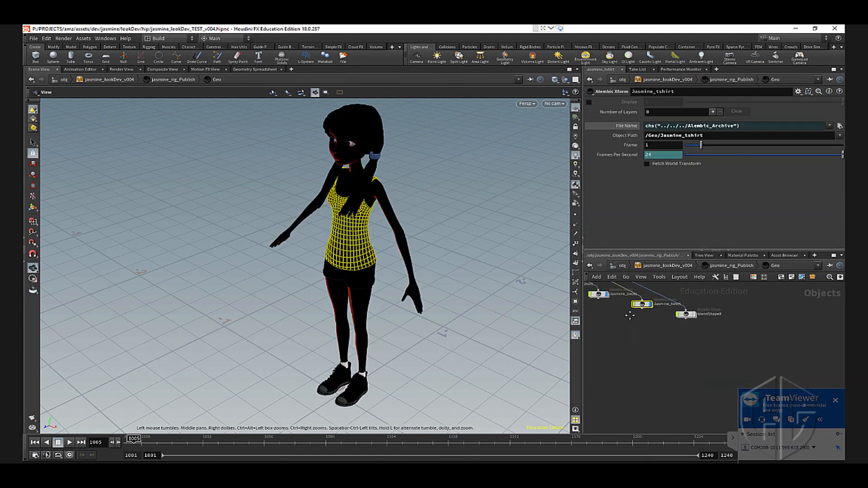
double_click(681, 313)
double_click(715, 375)
right_click(630, 127)
left_click(664, 204)
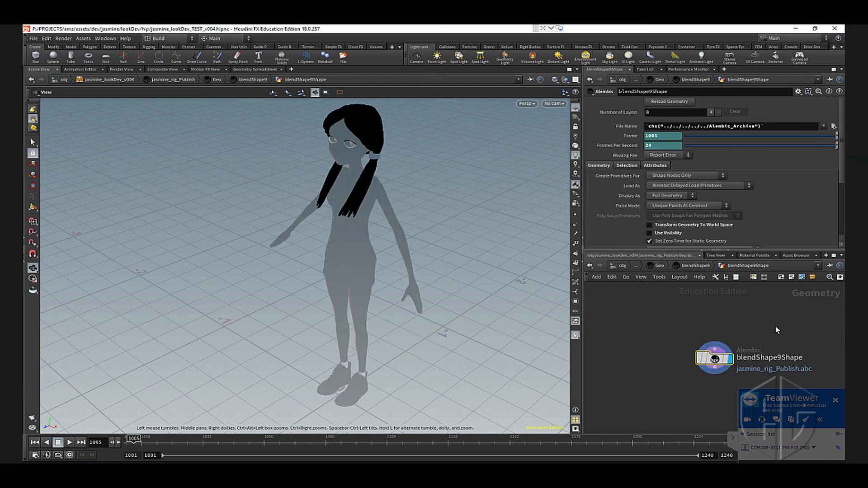
key("u")
key("u")
left_click(32, 279)
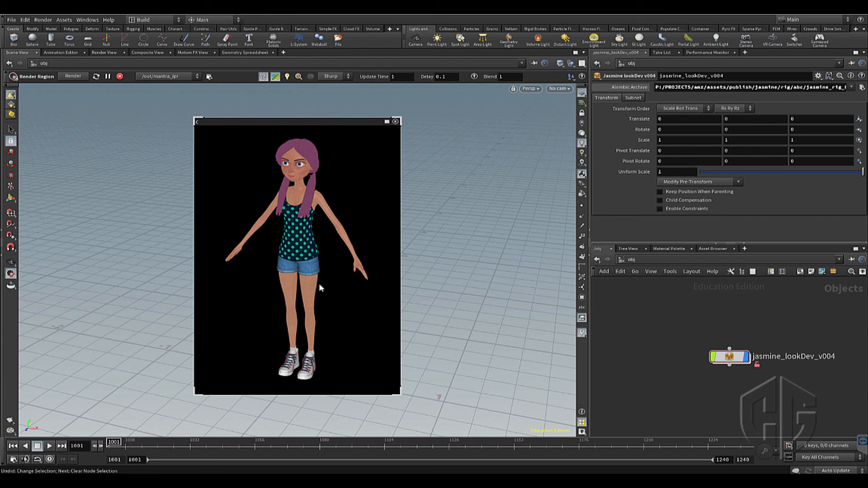
- Set the asset's Alembic Archive to amz002_anim_jasmine_Publish.abc from the amz shots/publish/amz002/anim/abc folder
left_click(657, 87)
left_click_drag(656, 87, 846, 87)
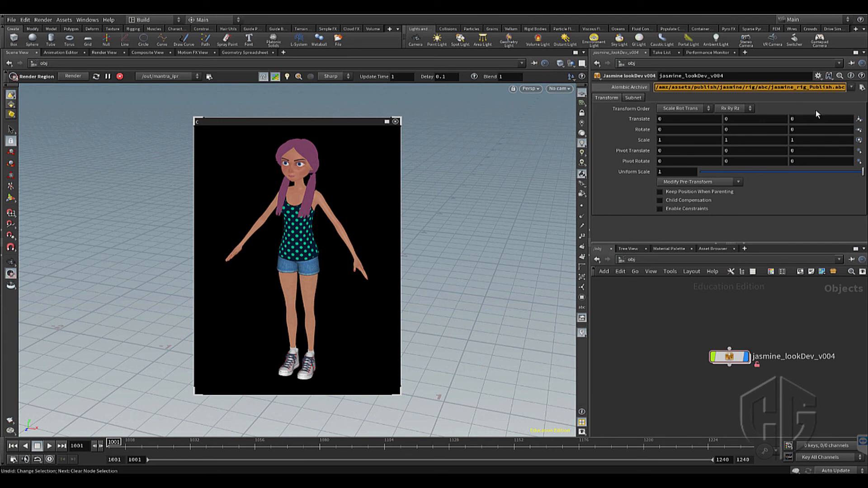
left_click(862, 87)
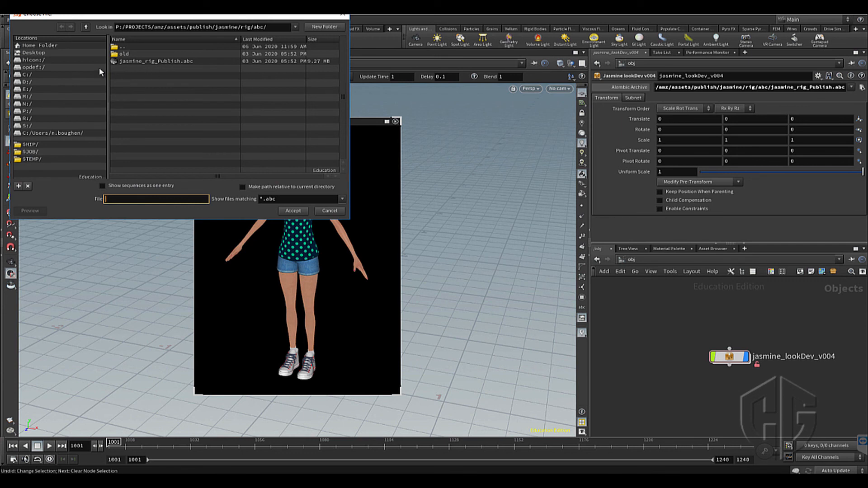
left_click(85, 28)
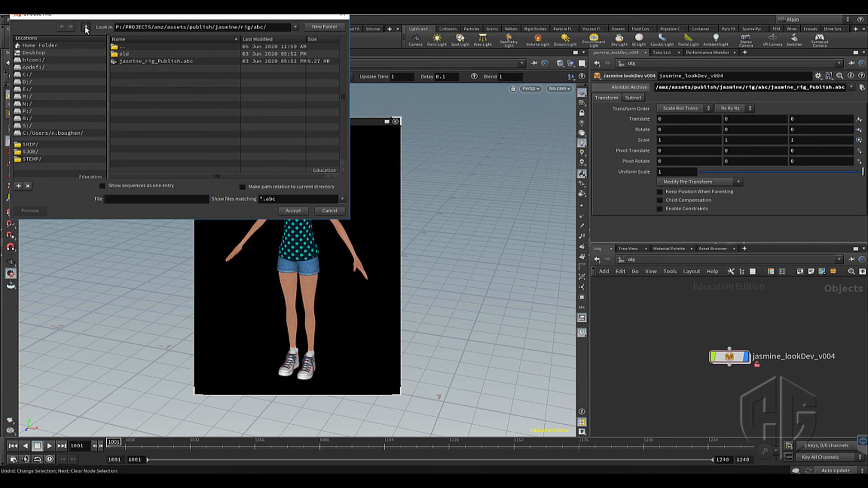
left_click(86, 28)
left_click(86, 28)
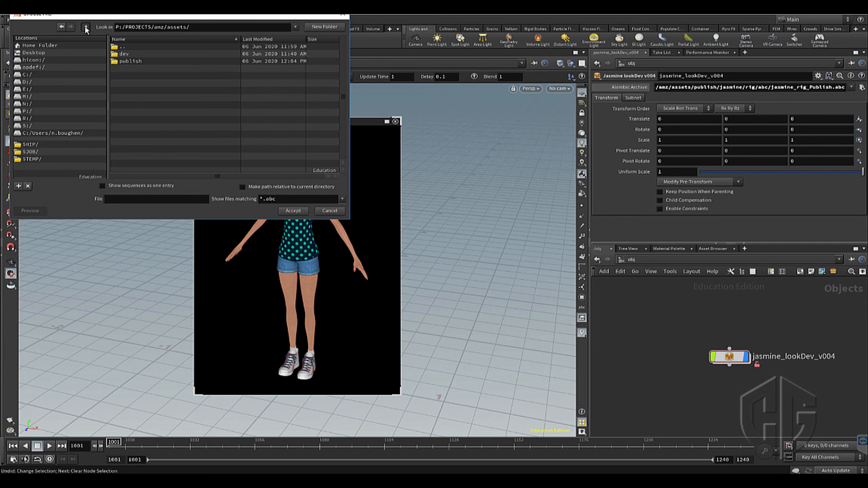
left_click(85, 28)
double_click(134, 74)
double_click(130, 61)
double_click(136, 60)
double_click(129, 53)
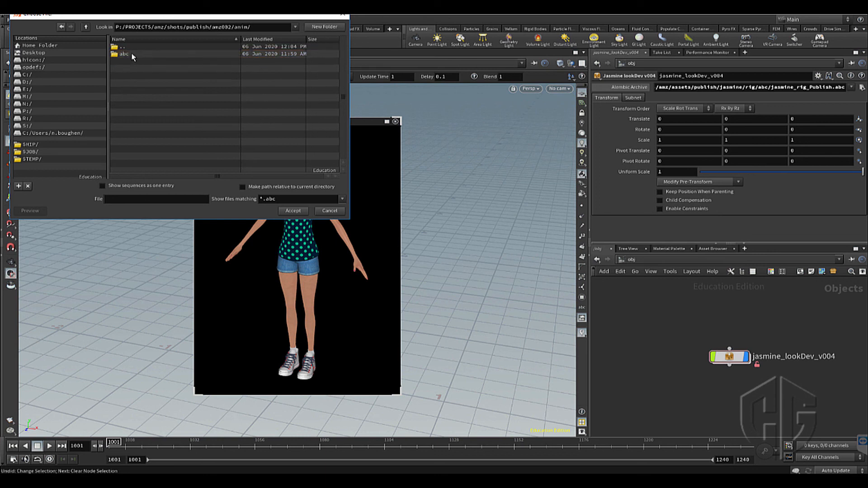
double_click(131, 54)
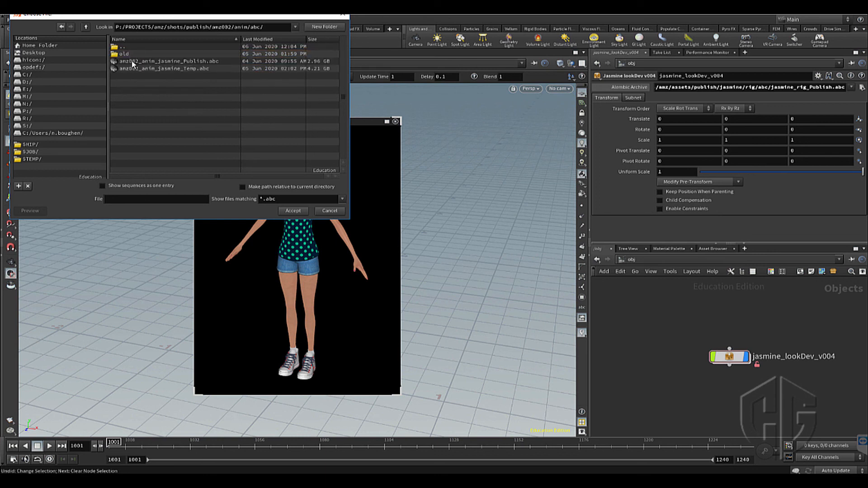
left_click(190, 62)
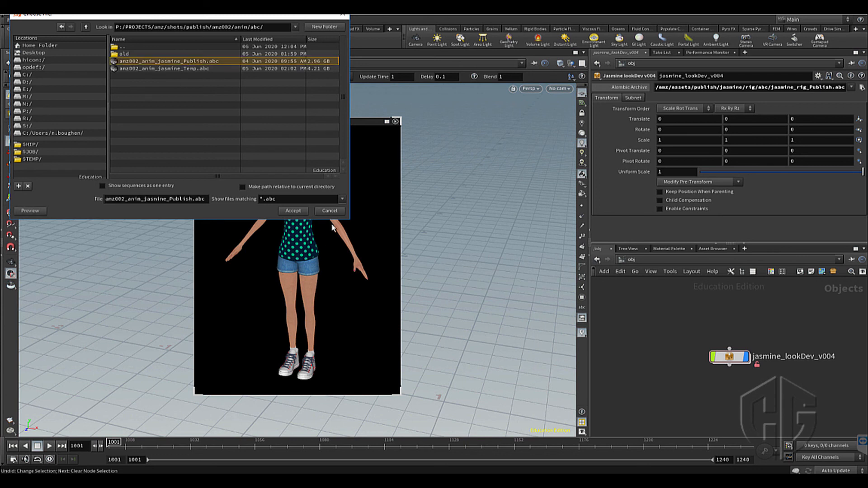
key("Return")
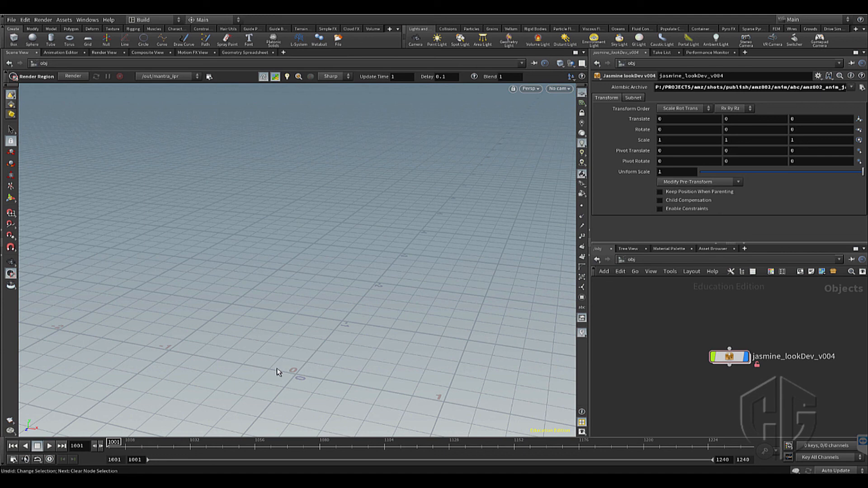
- Show the animated character from the front at frame 1005 and draw a render region around its whole figure
key("Escape")
key("g")
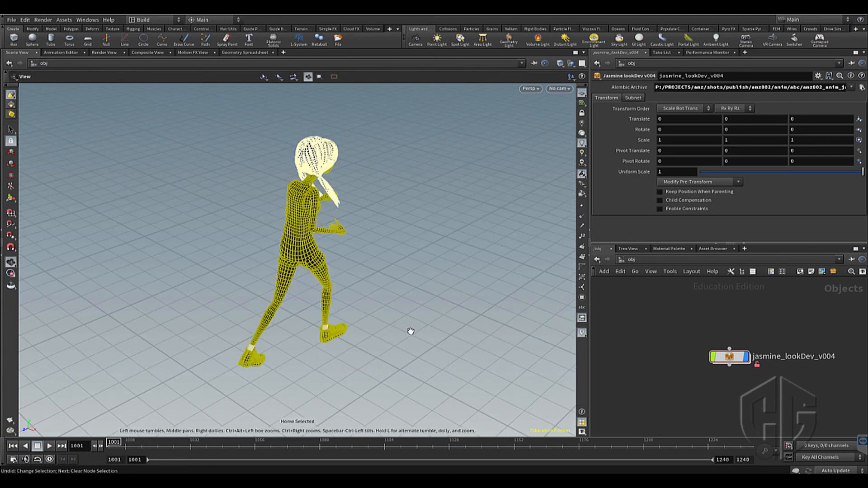
left_click_drag(384, 344, 211, 299)
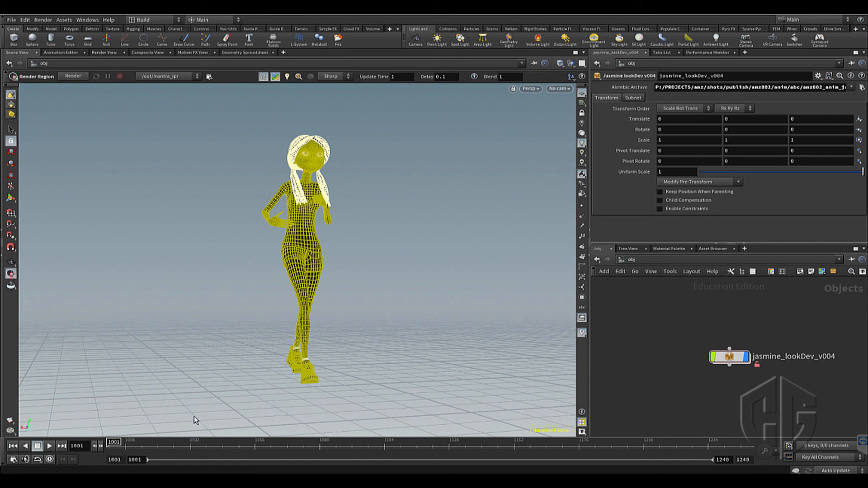
mouse_move(114, 442)
left_mouse_down()
mouse_move(174, 442)
mouse_move(123, 442)
left_mouse_up()
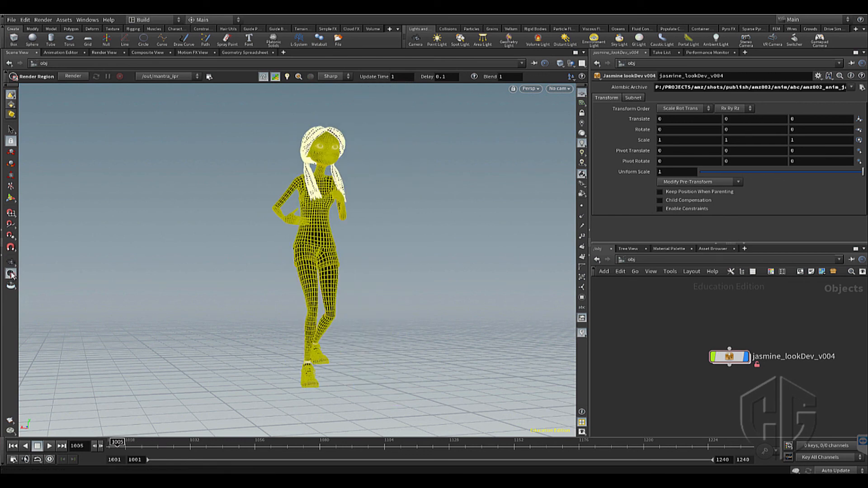
left_click_drag(267, 110, 329, 266)
left_click_drag(345, 315, 380, 395)
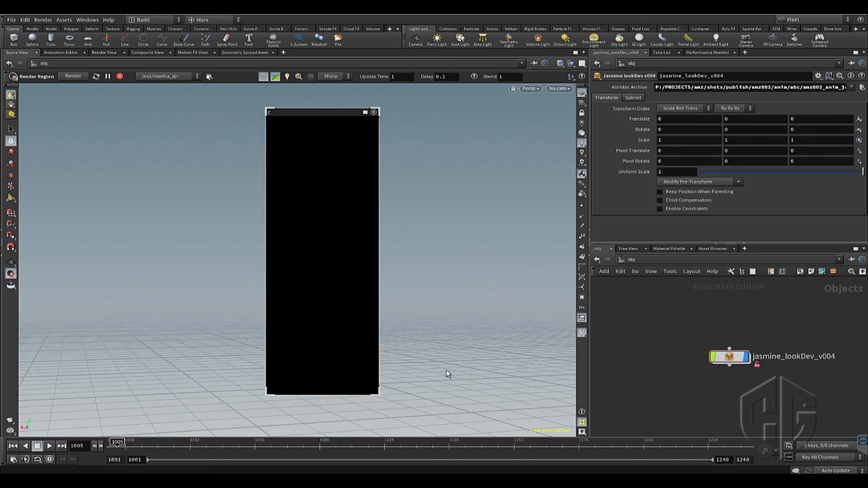